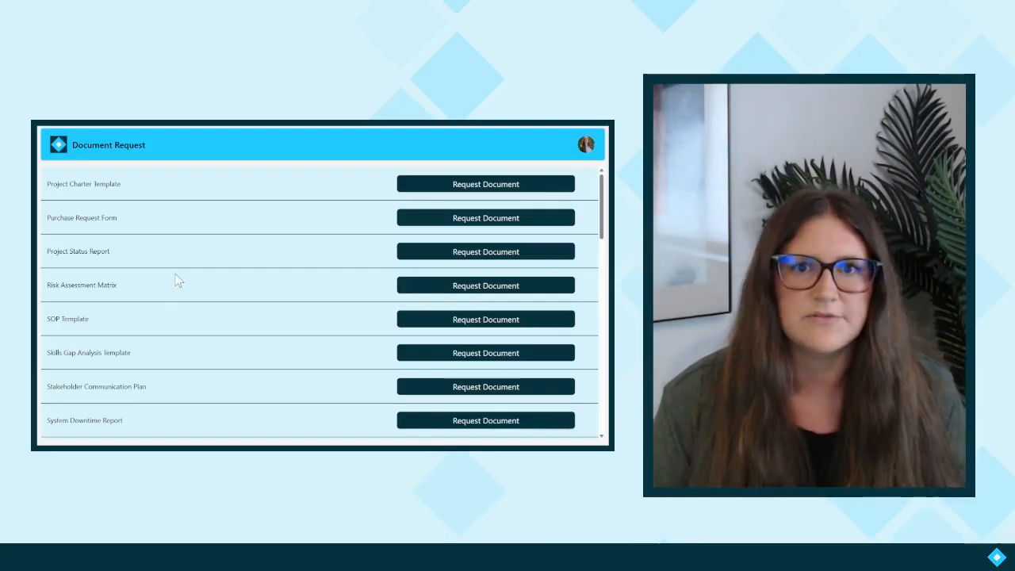
Try the finished app by requesting the Project Charter Template and opening the document attached to the email.
click(425, 259)
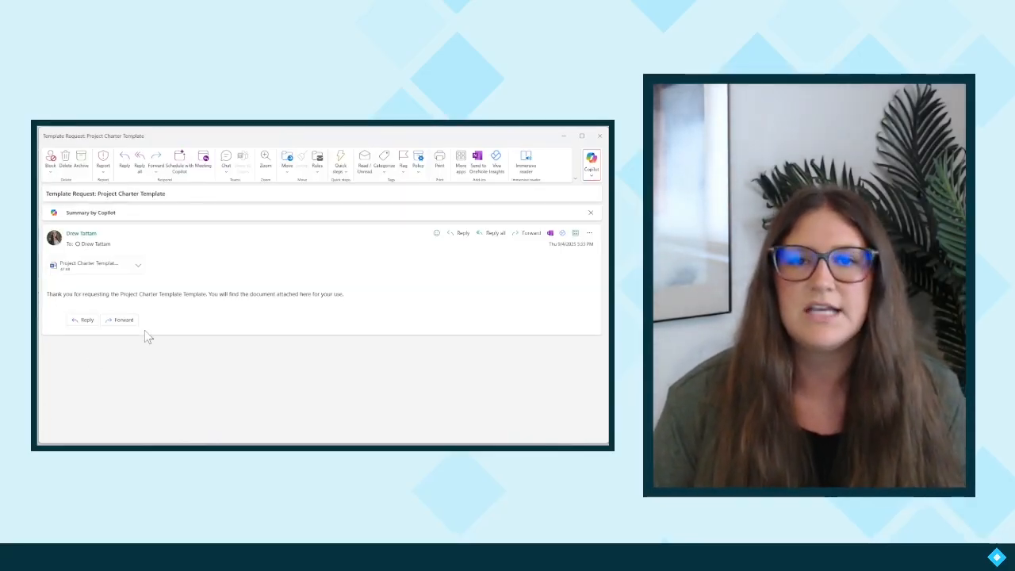
click(82, 268)
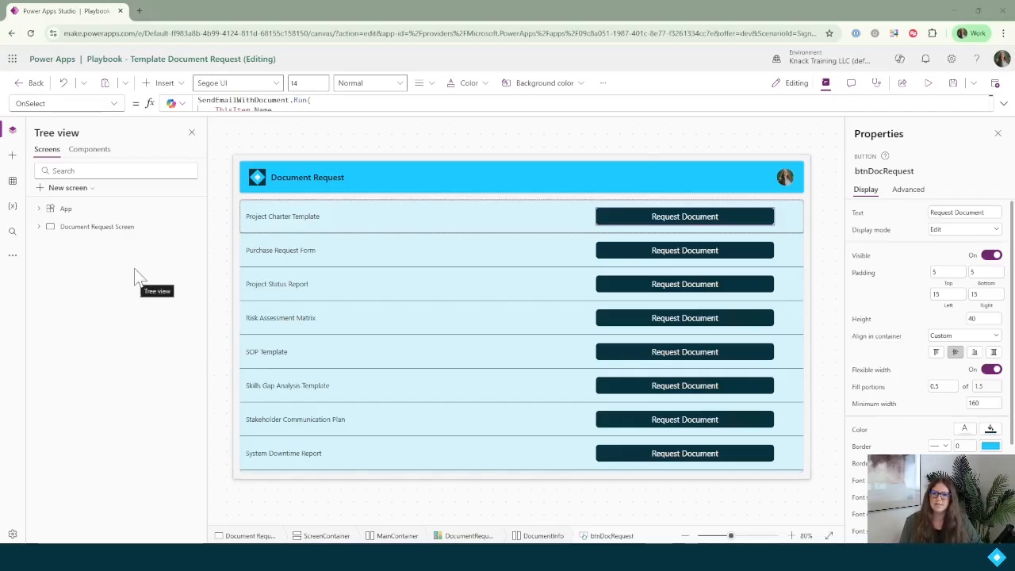
Add a new screen based on the Header and table template.
click(68, 188)
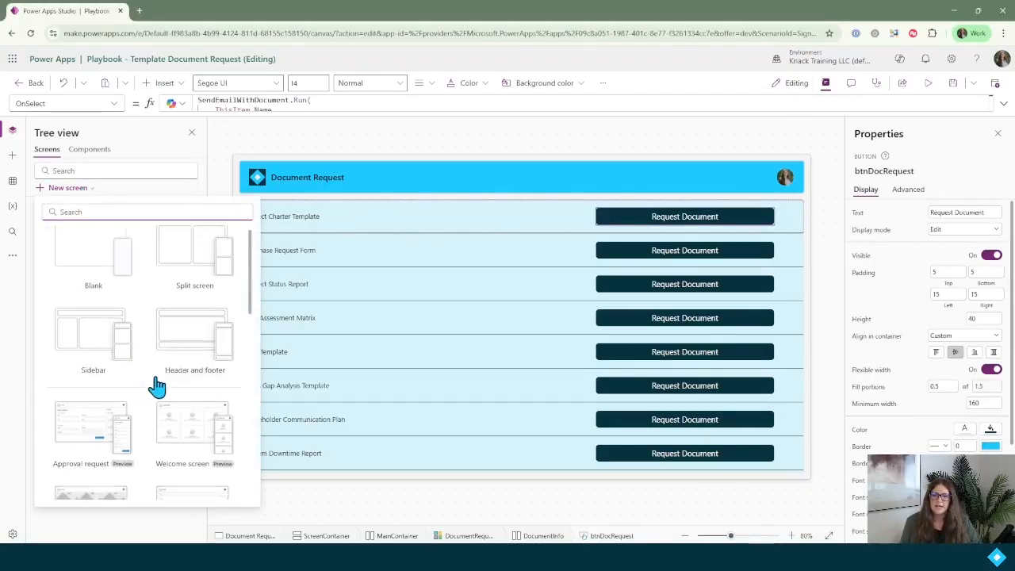
scroll(150, 373, down, 3)
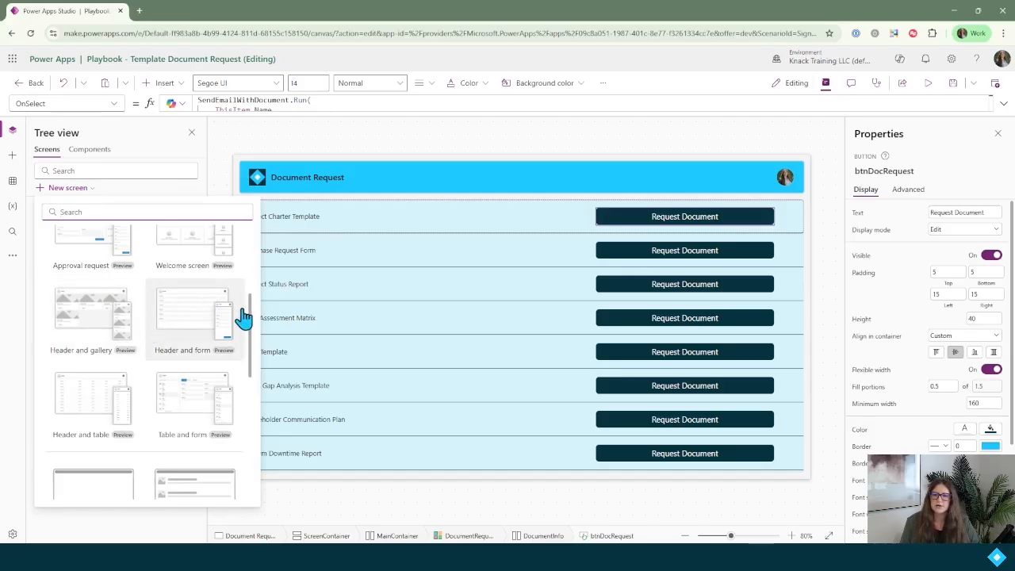
click(107, 420)
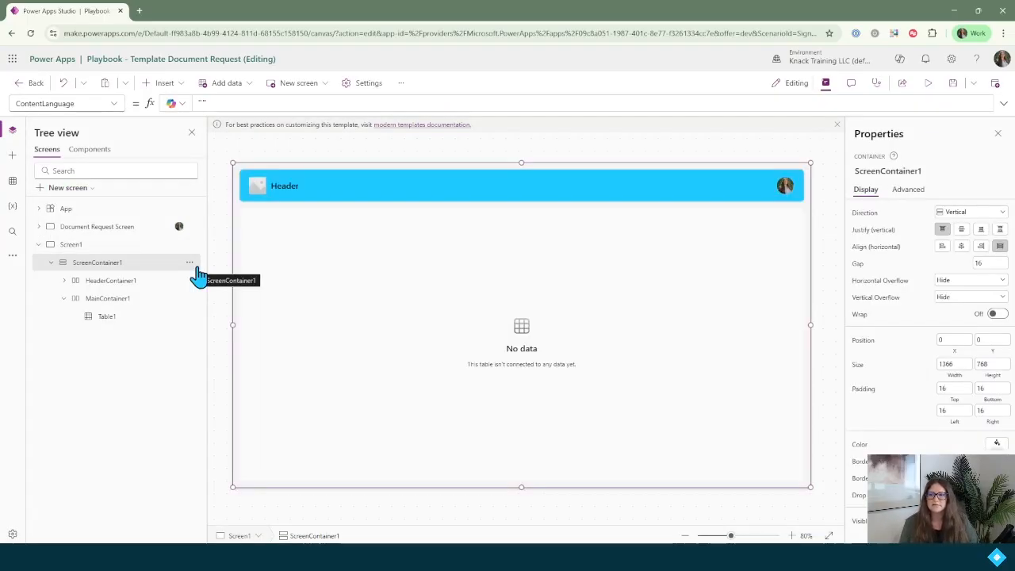
Delete the placeholder table from the new screen's main container.
click(357, 230)
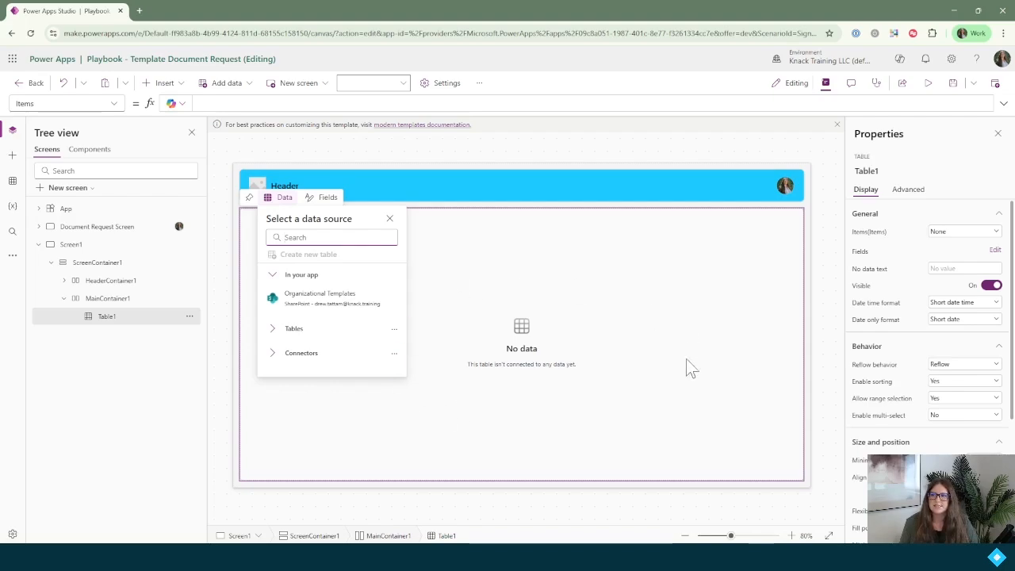
click(110, 326)
key(Delete)
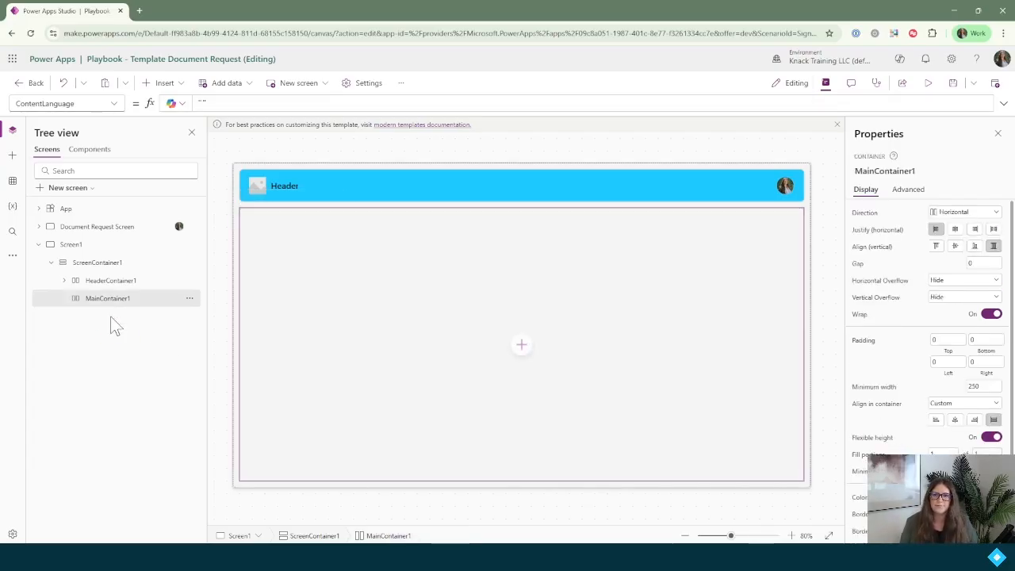
Insert a vertical gallery into the empty main container below the header.
click(522, 347)
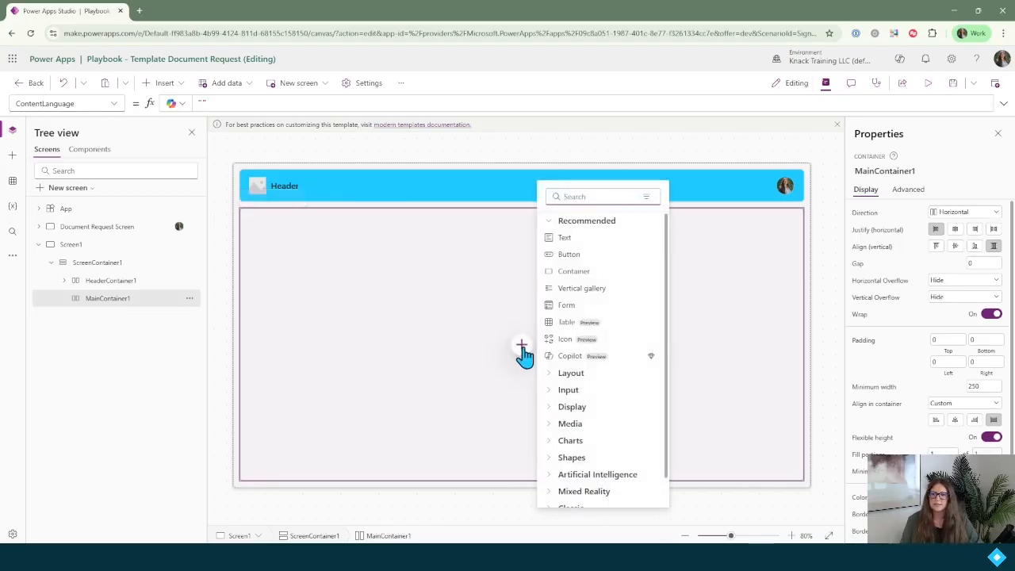
text(gallery)
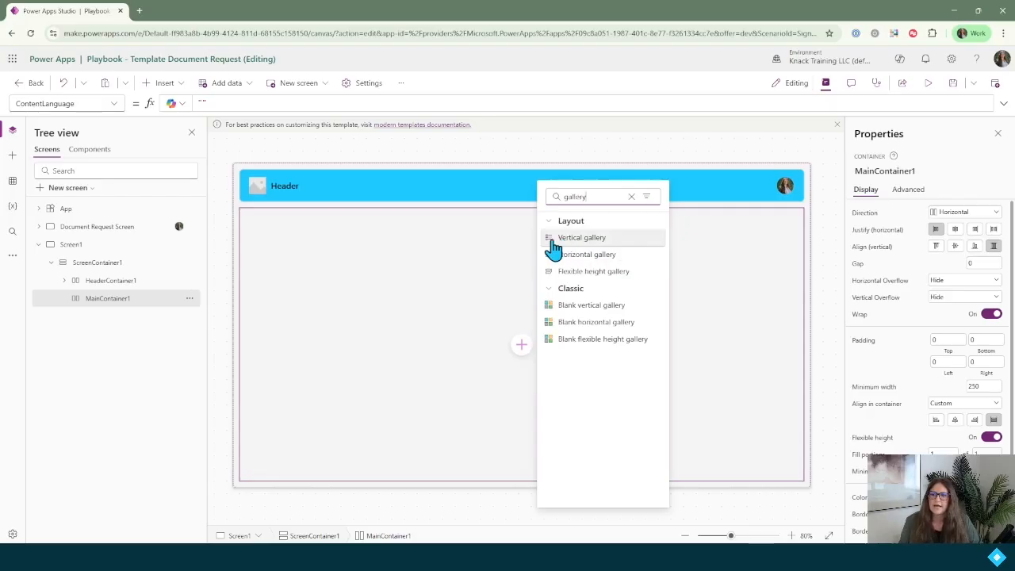
click(587, 237)
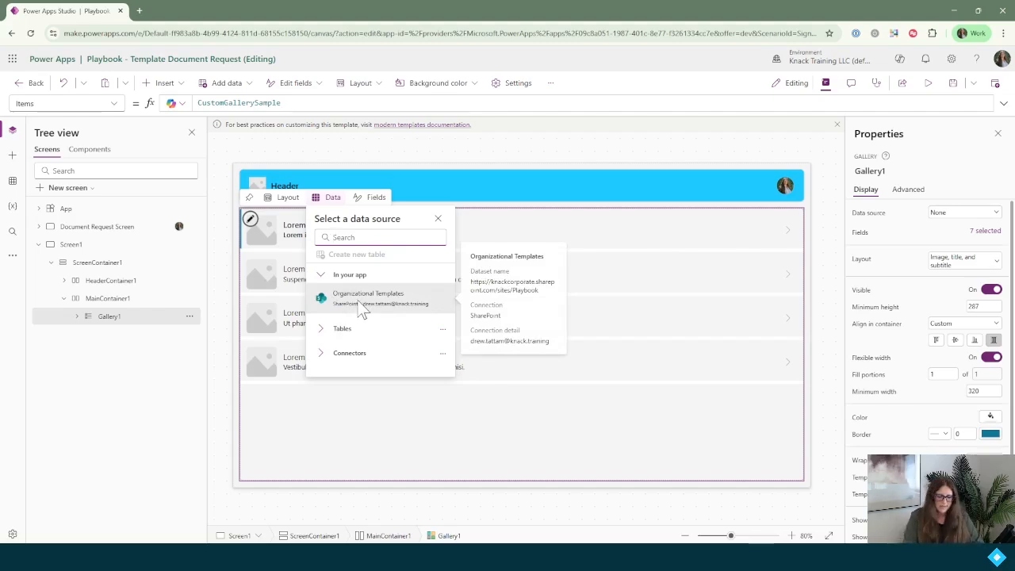
text(sharepoint)
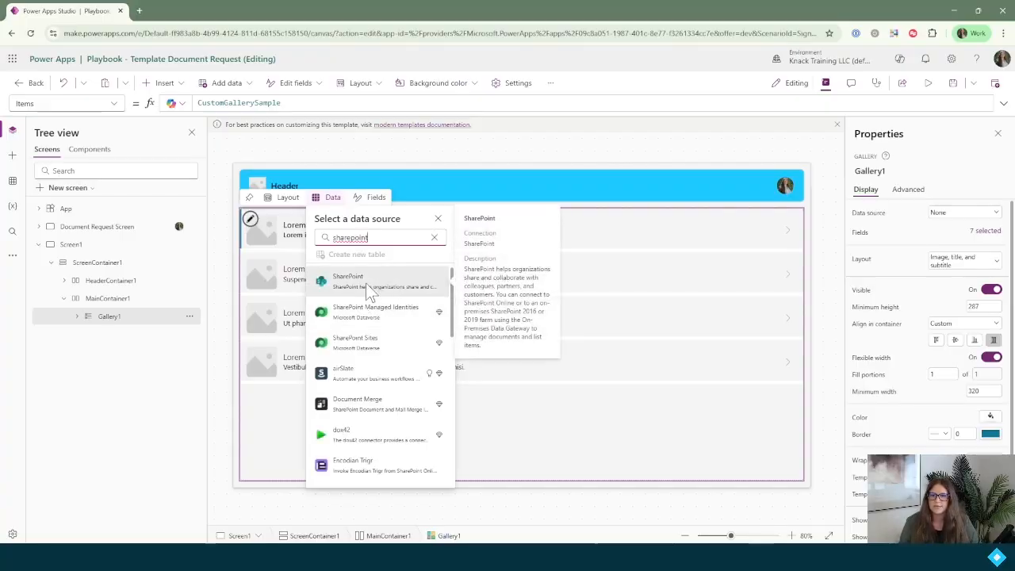
click(366, 283)
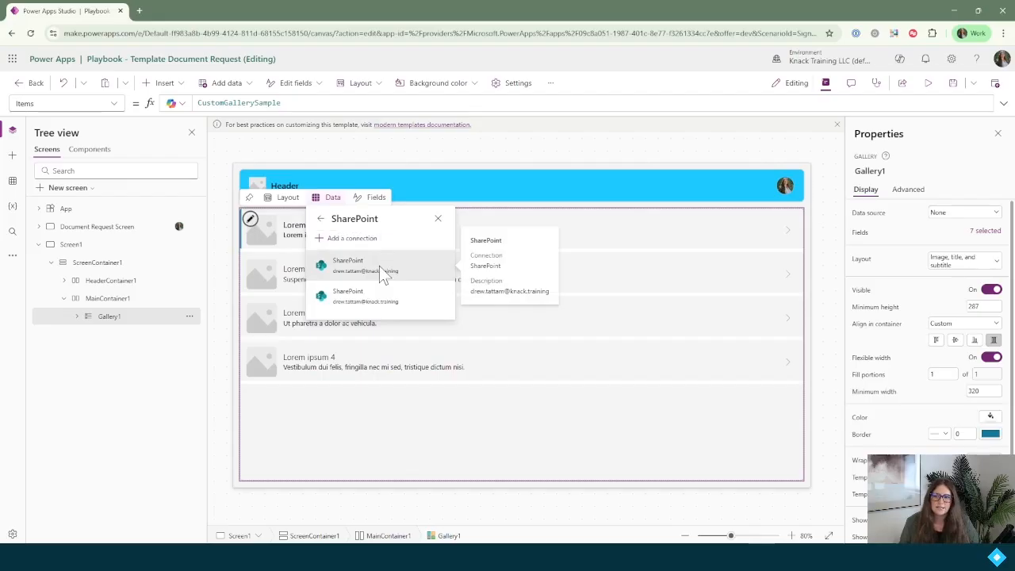
click(379, 268)
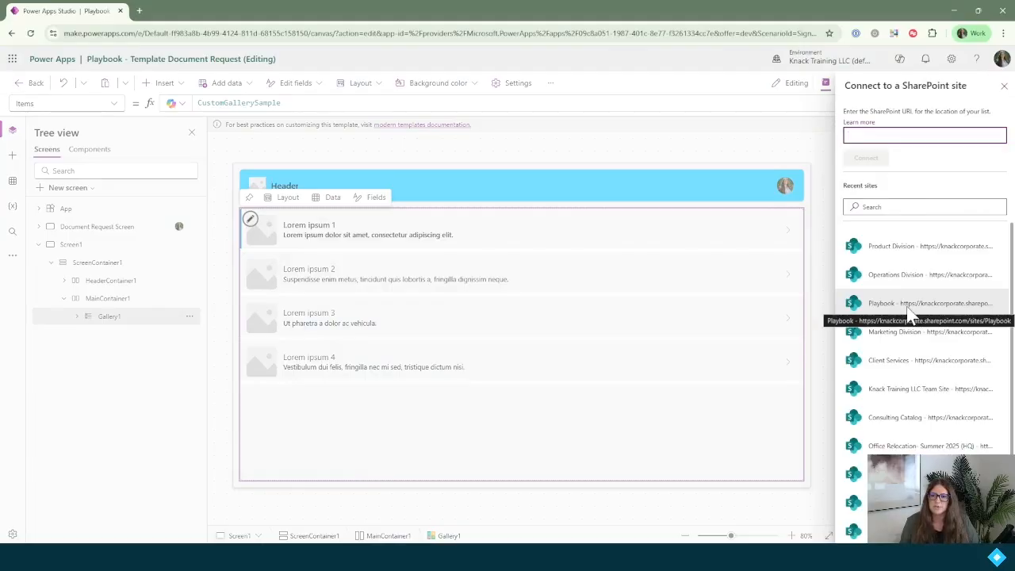
click(910, 308)
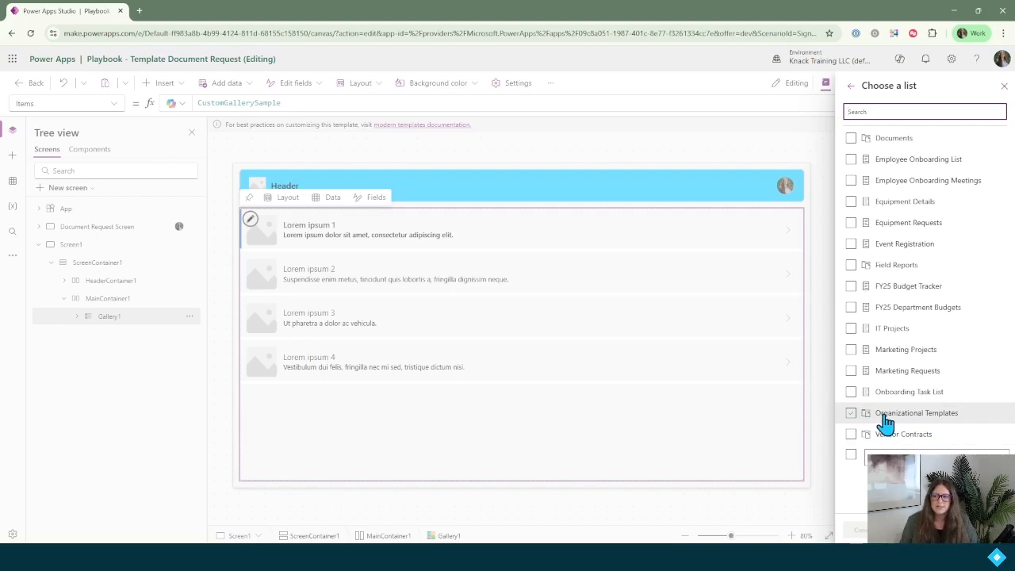
click(887, 425)
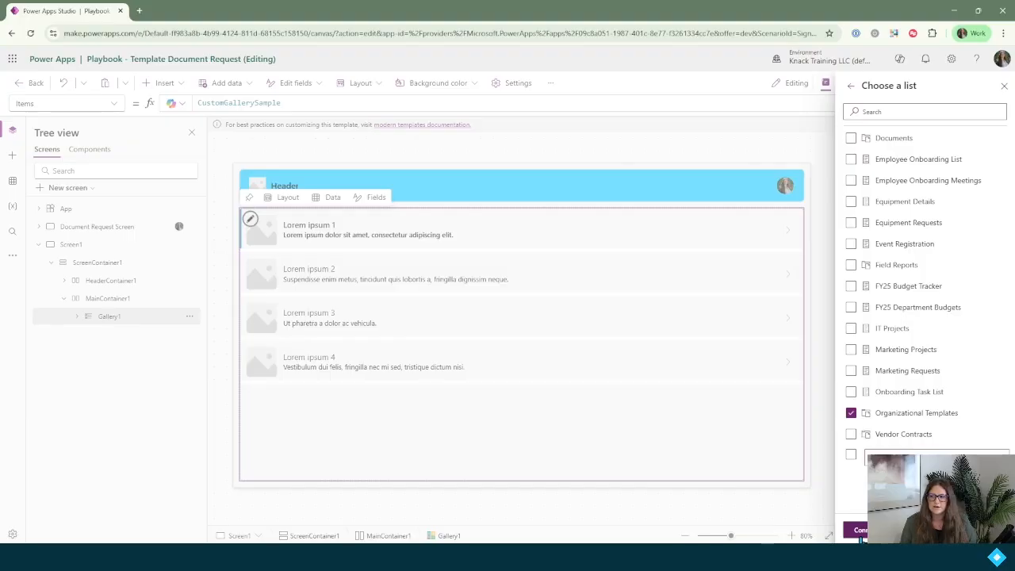
click(1004, 86)
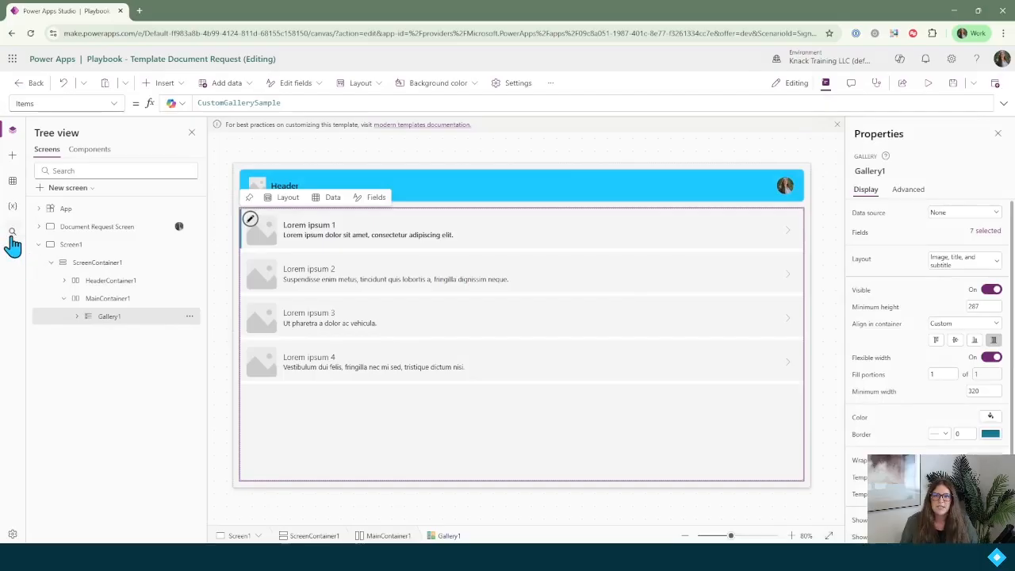
Check which data sources are connected to the app, then return to the screen's control tree.
click(12, 257)
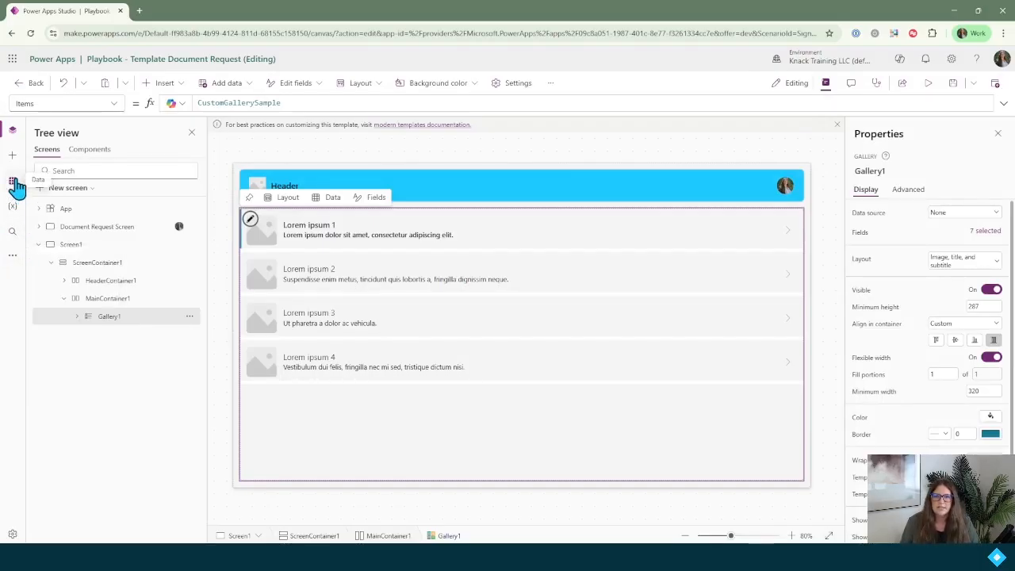
click(15, 184)
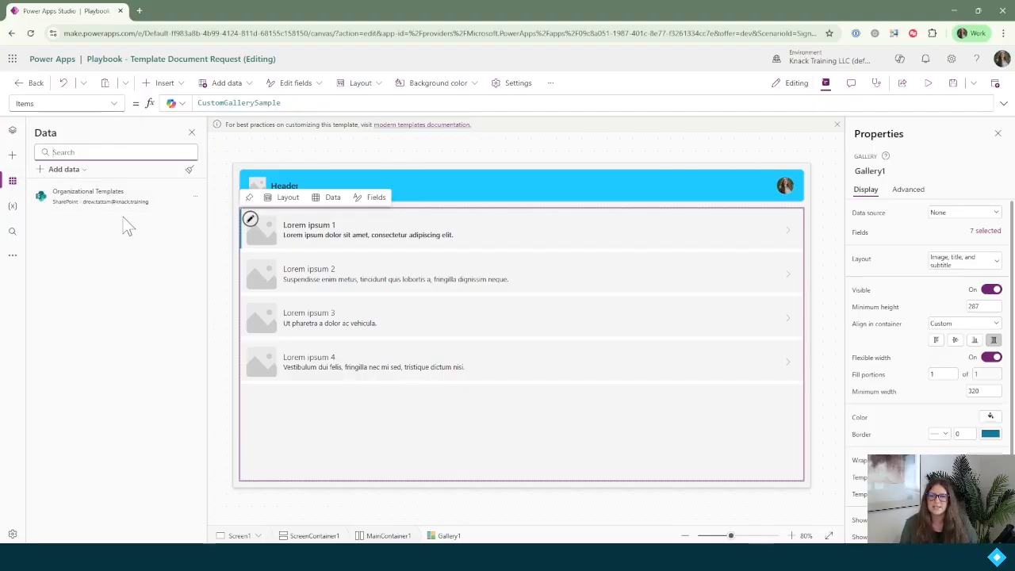
mouse_move(140, 205)
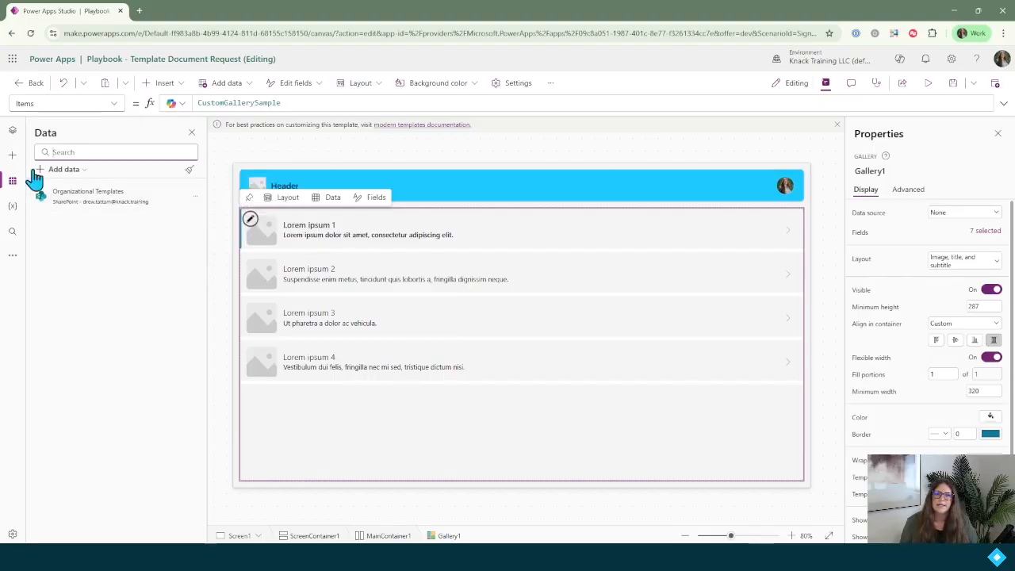
click(14, 131)
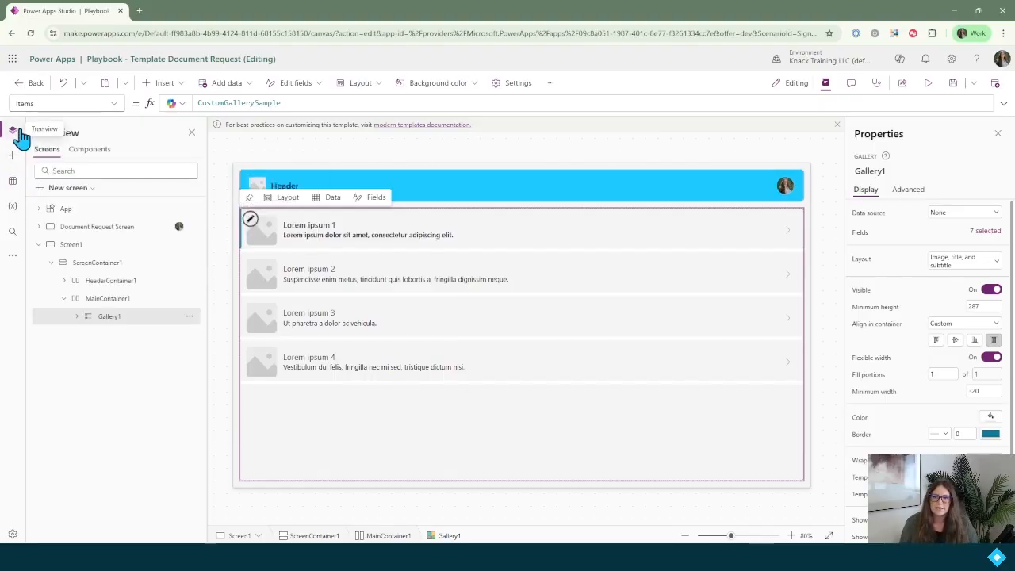
Delete the rectangle, next arrow, subtitle, title and image from the gallery template, leaving only the separator.
click(78, 317)
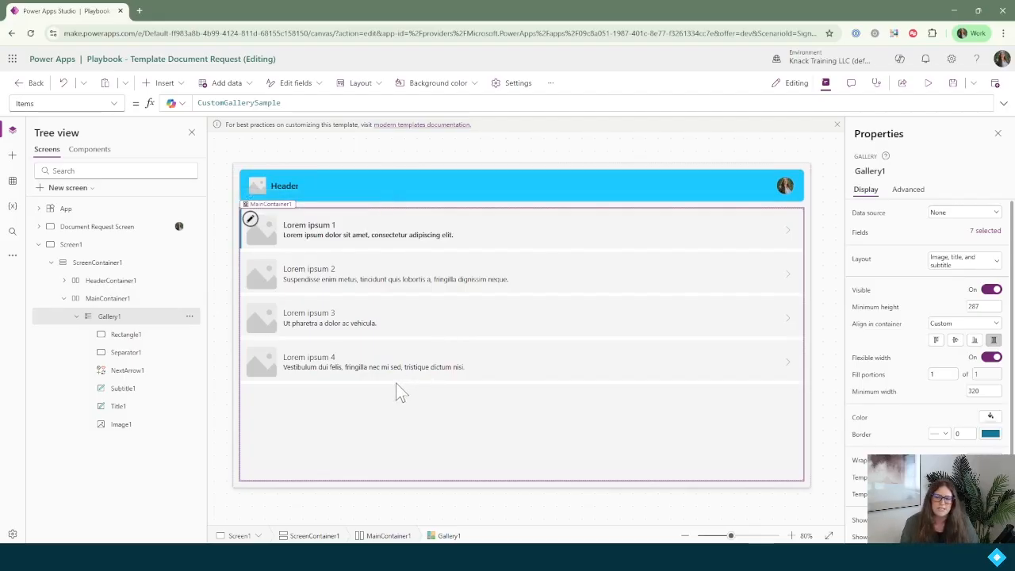
click(125, 335)
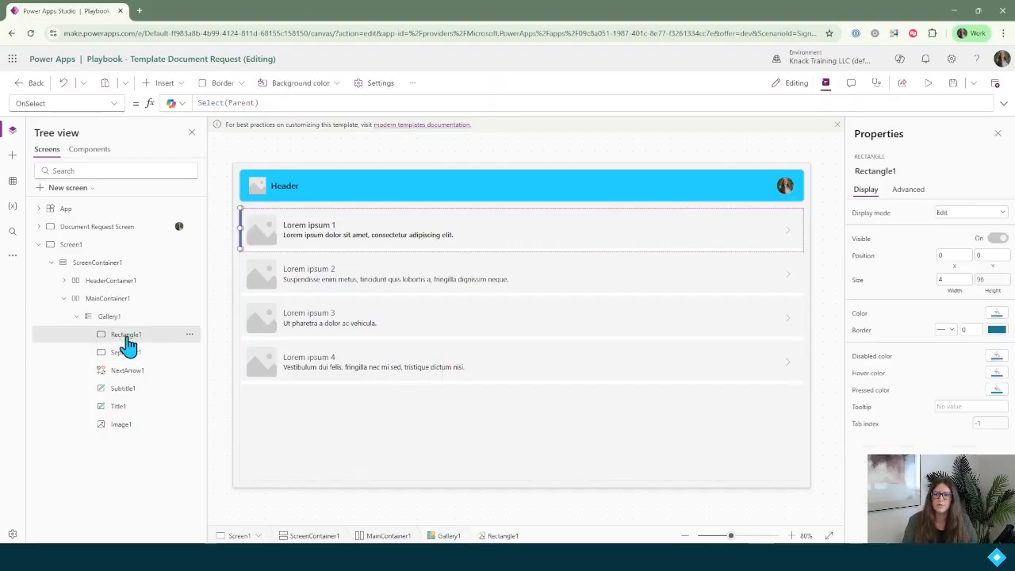
key(Delete)
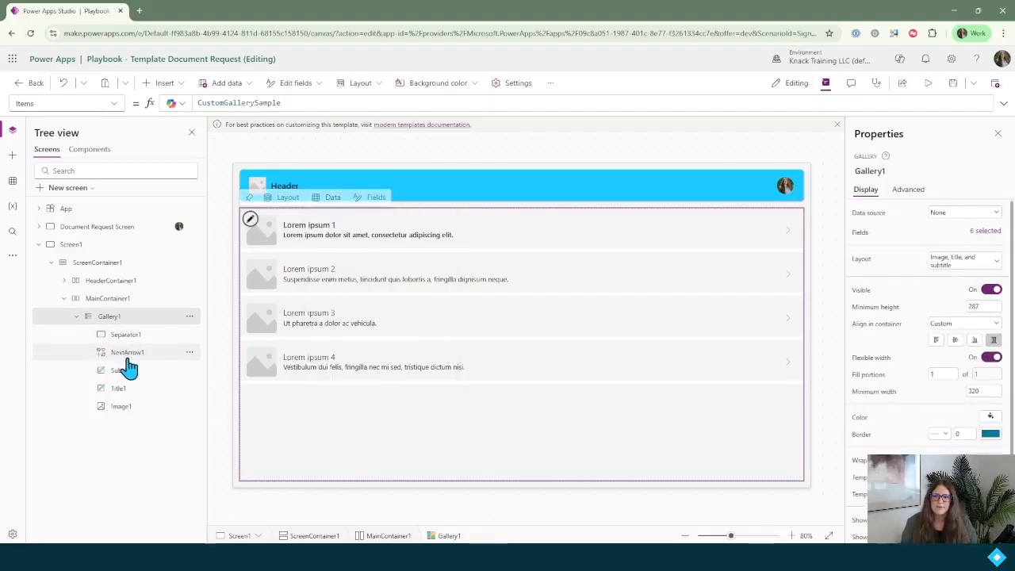
click(127, 357)
key(Delete)
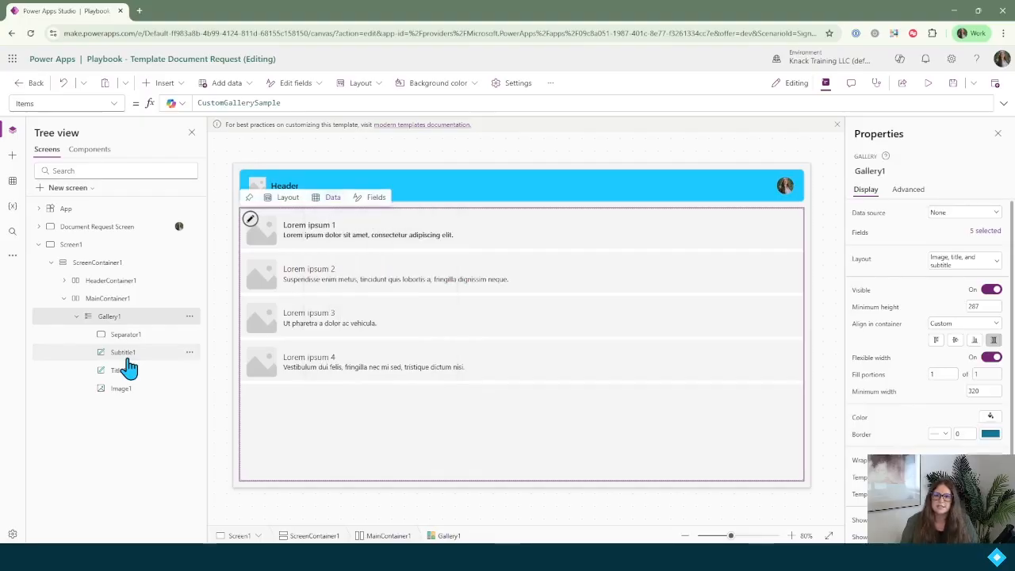
click(126, 357)
key(Delete)
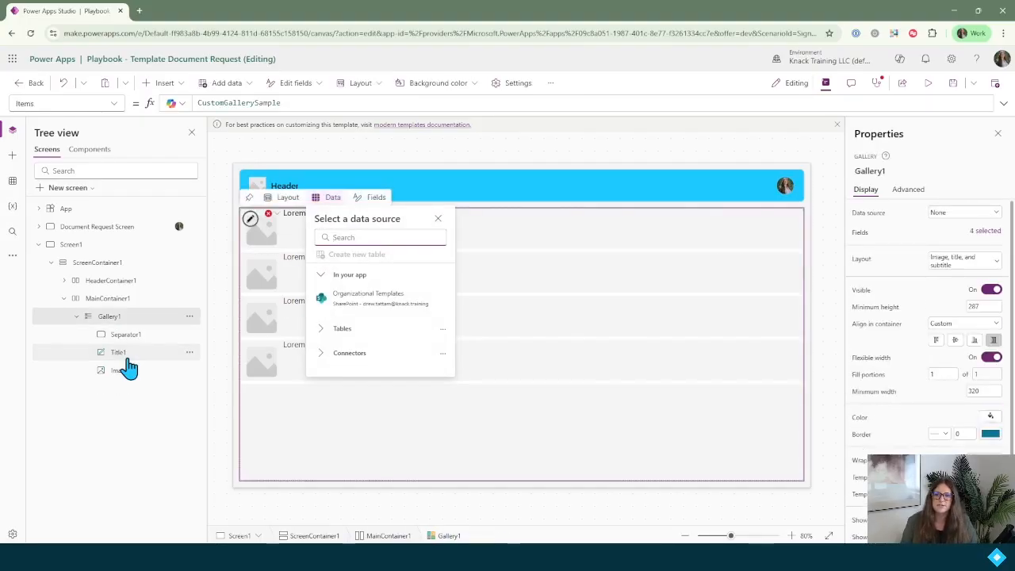
click(127, 357)
key(Delete)
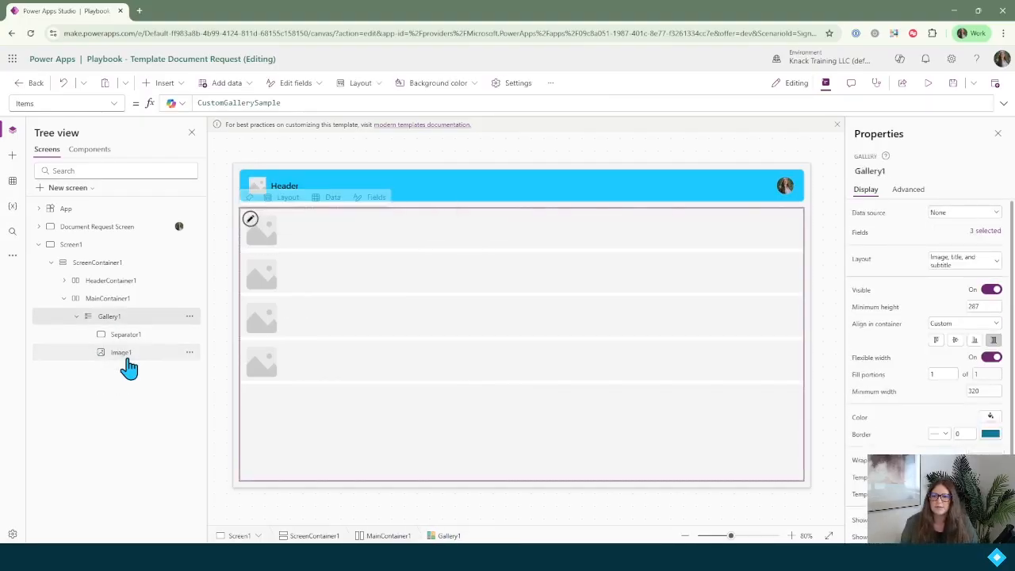
click(127, 357)
key(Delete)
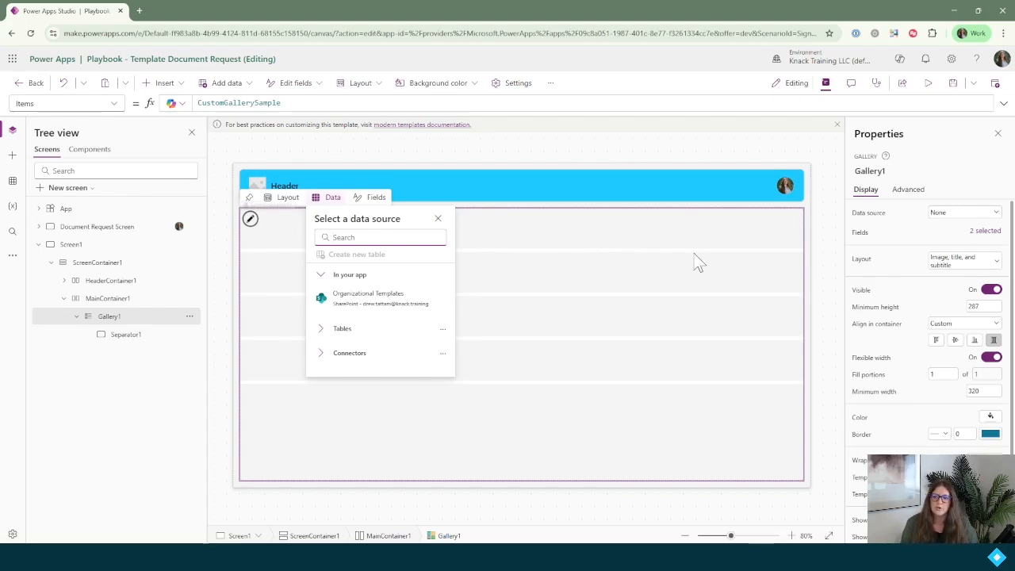
Connect the gallery to the Organizational Templates SharePoint library already in the app.
mouse_move(426, 301)
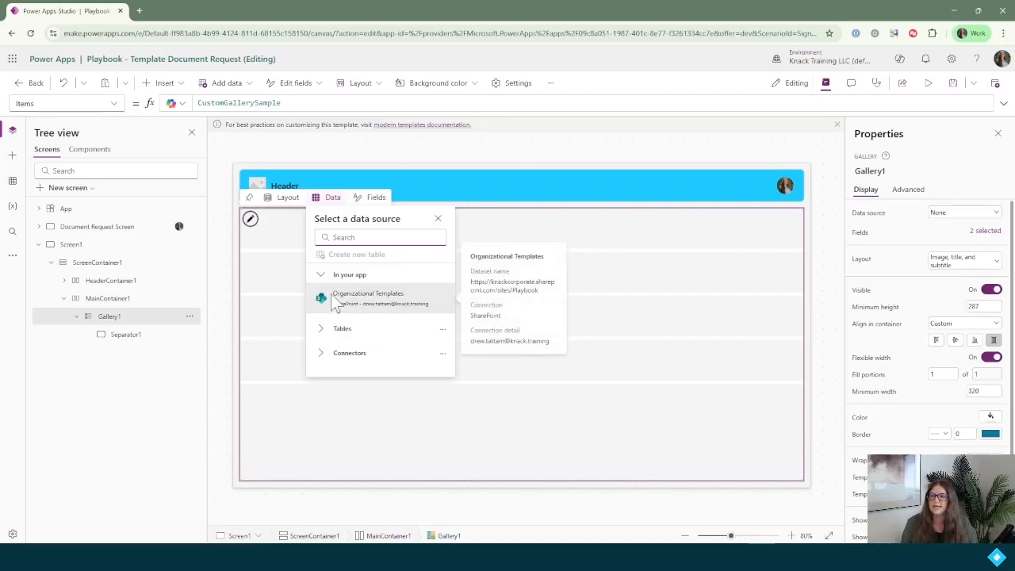
click(389, 300)
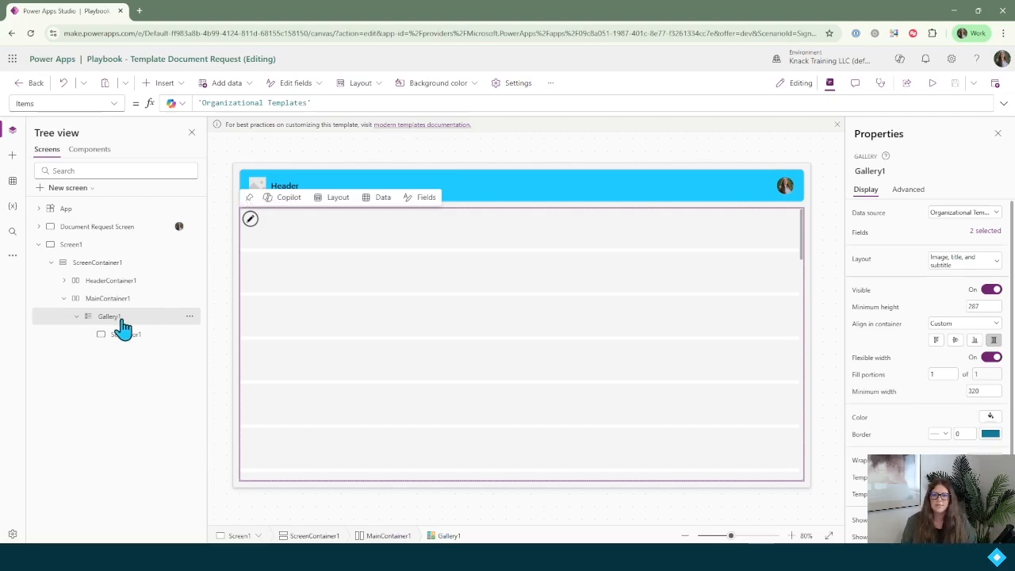
Insert a horizontal container and move it inside the gallery so it repeats for each item.
click(170, 89)
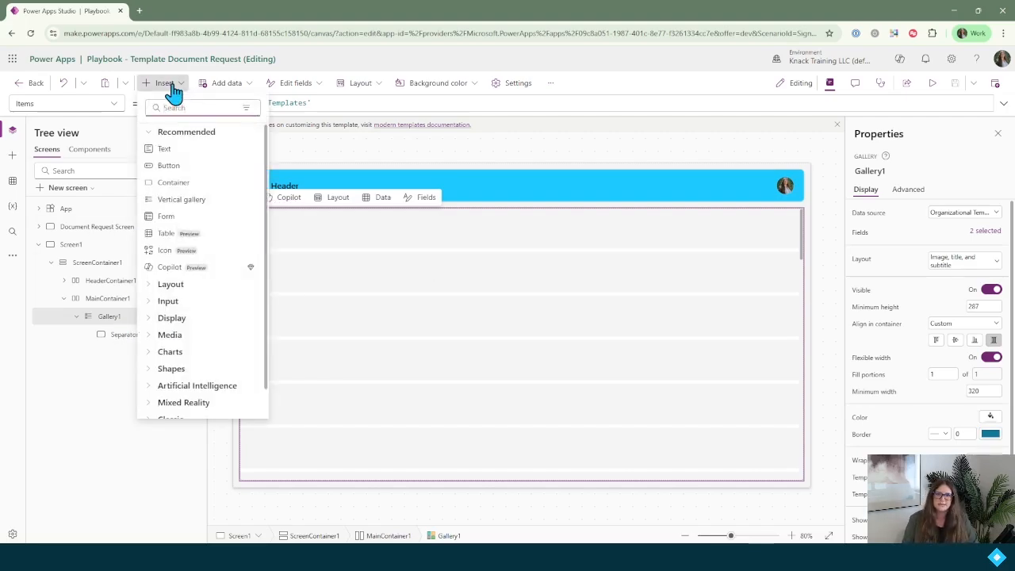
text(contain)
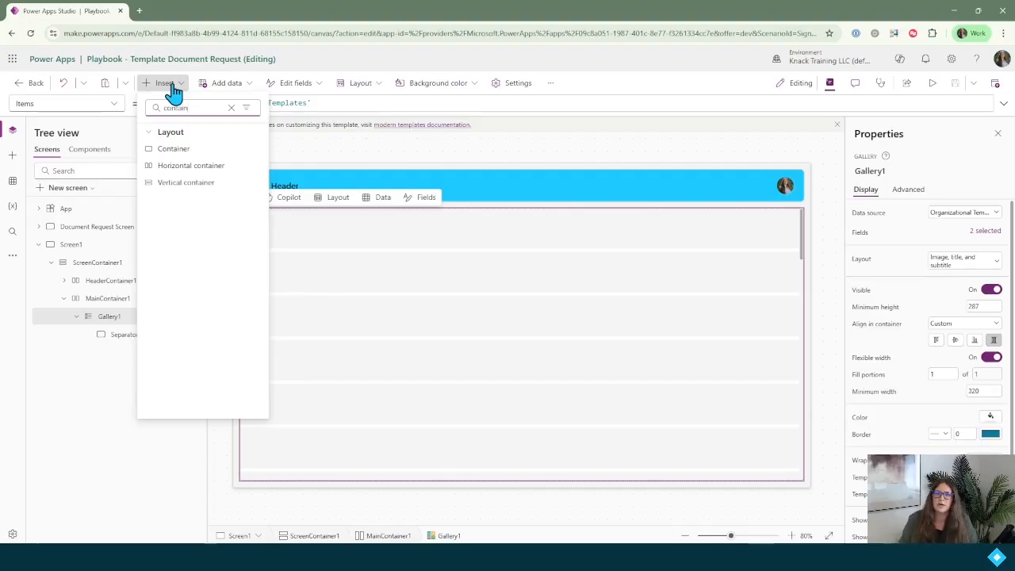
click(207, 166)
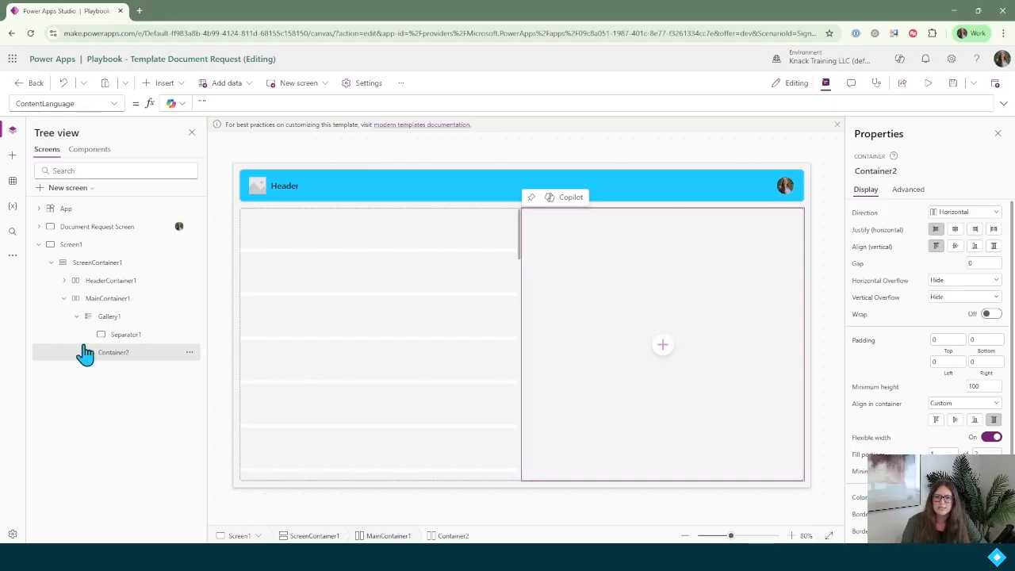
drag(115, 362, 124, 334)
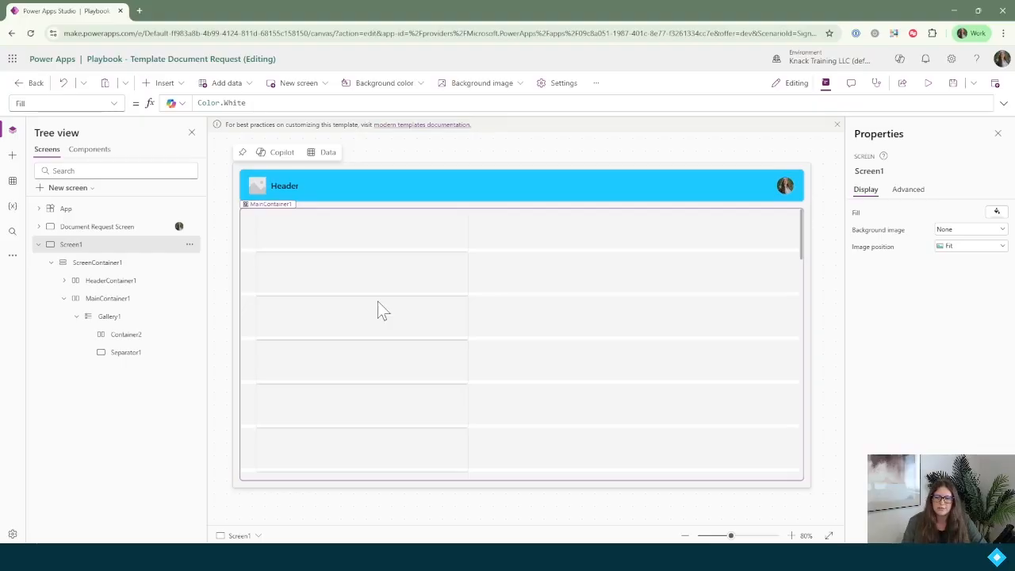
Set the X position of the container inside the gallery to 0.
click(126, 334)
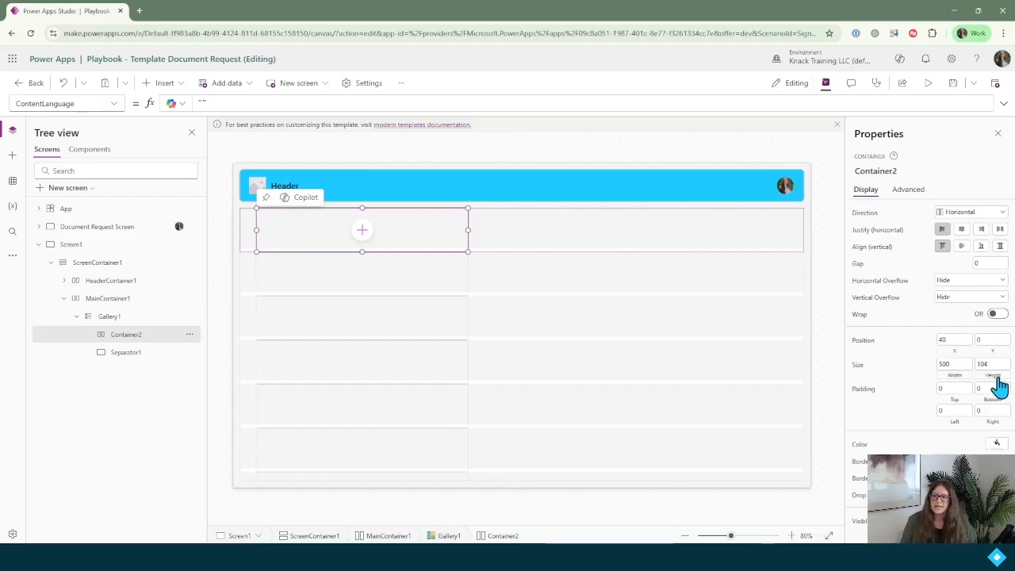
double_click(942, 340)
text(0)
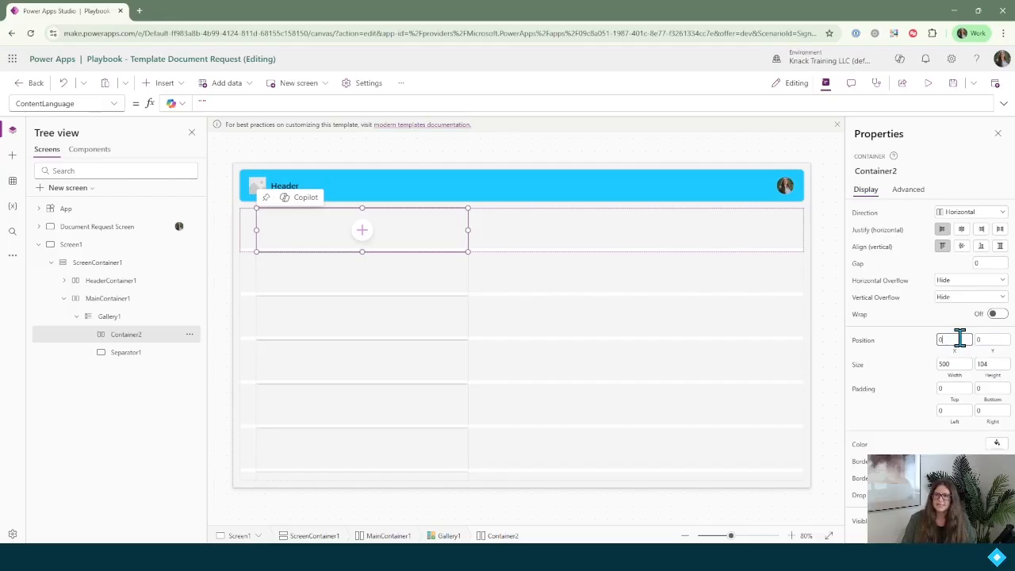
click(927, 351)
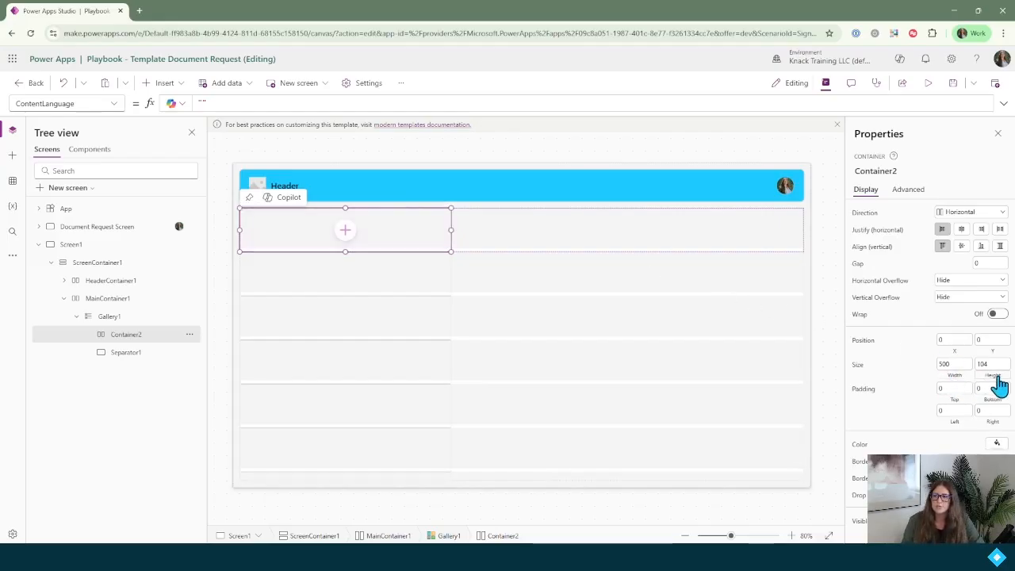
Set the gallery container's width formula to Parent.TemplateWidth.
click(954, 378)
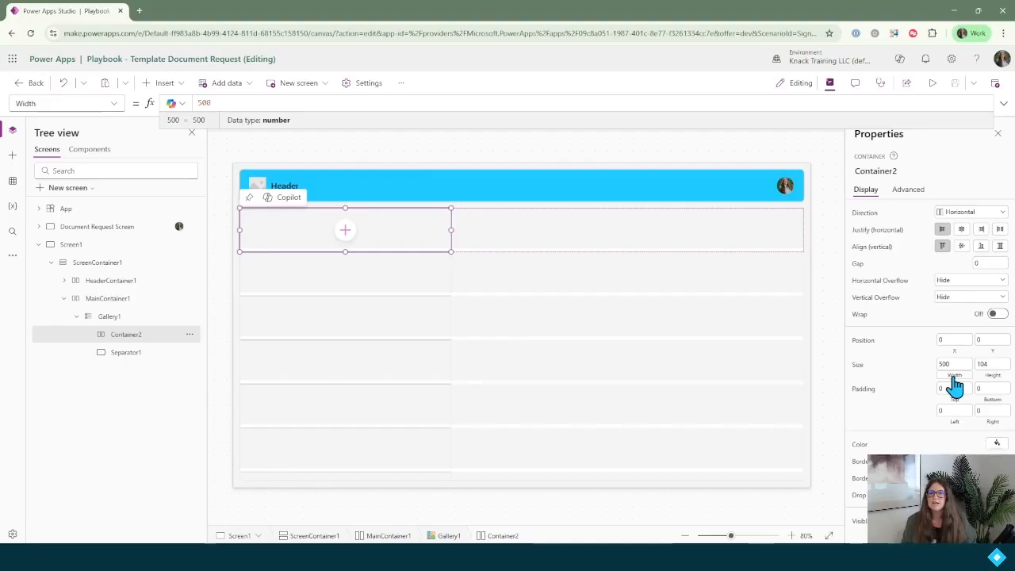
key(BackSpace)
key(BackSpace)
key(BackSpace)
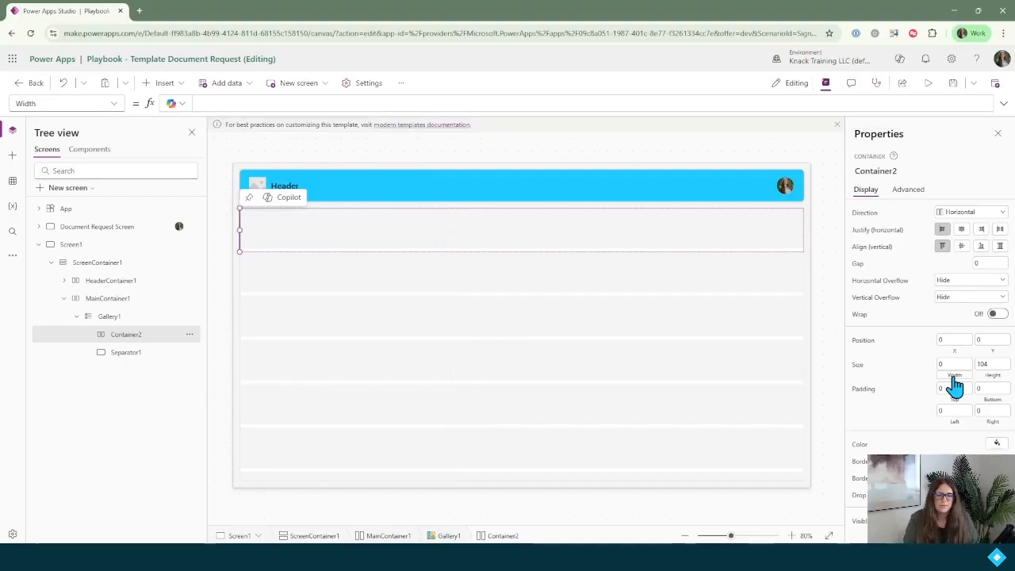
text(parent)
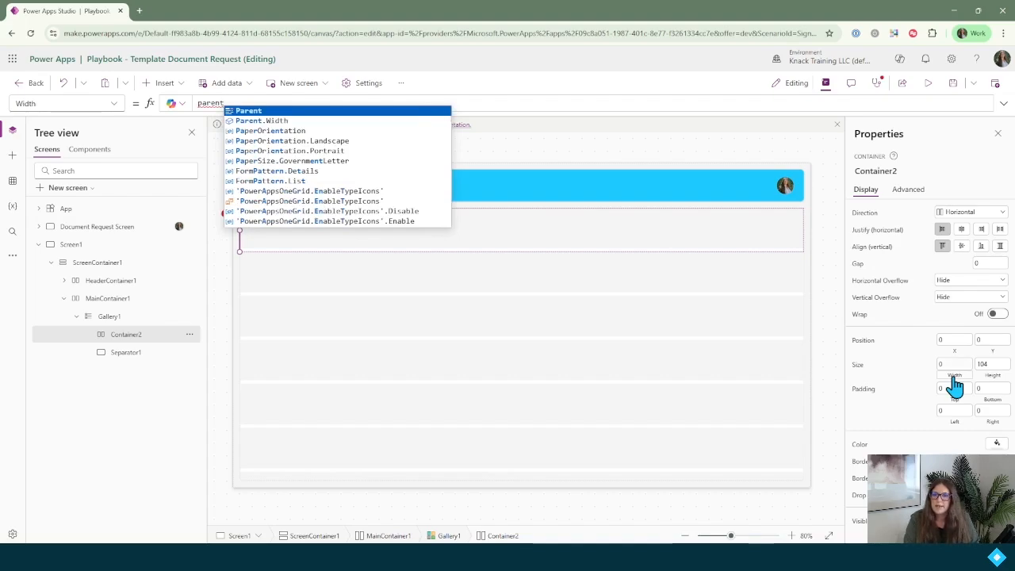
text(.tem)
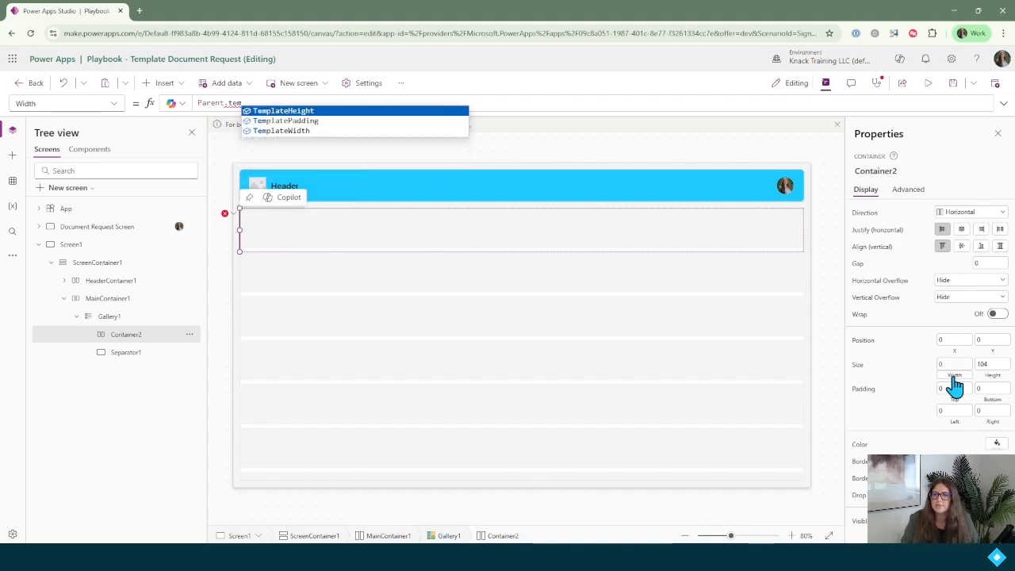
key(Down)
key(Down)
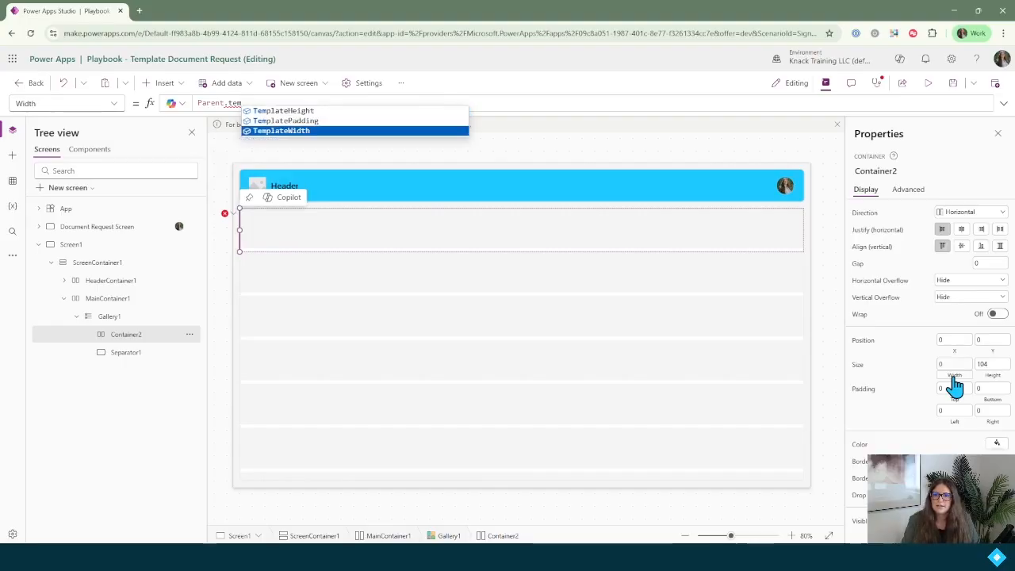
key(Tab)
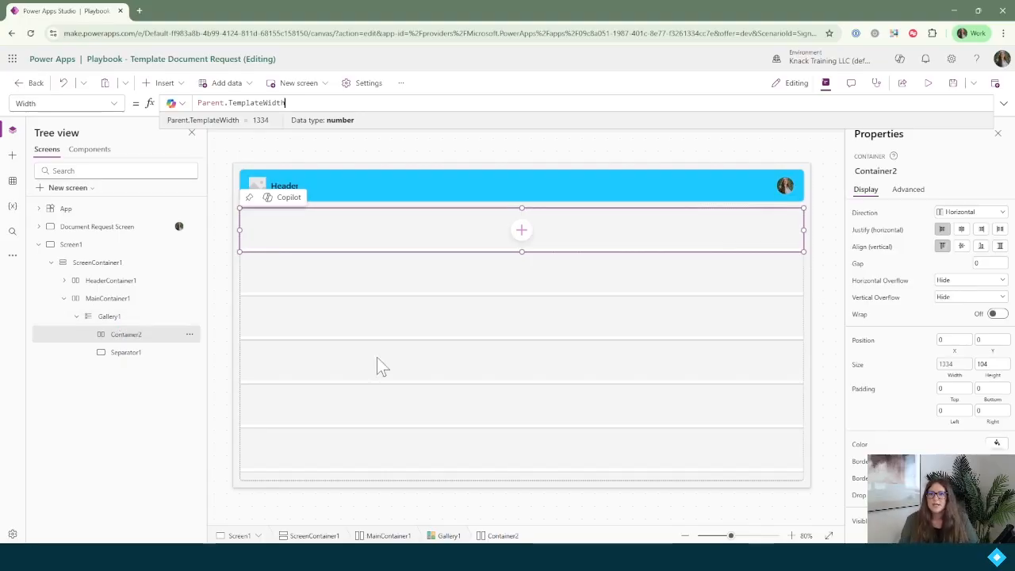
Set the gallery container's height formula to Parent.TemplateHeight.
click(989, 366)
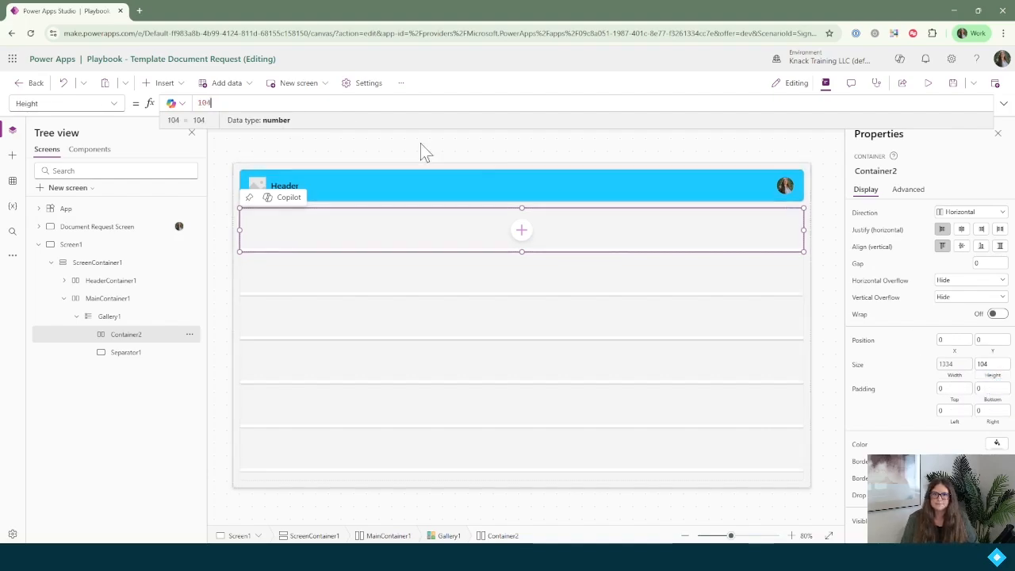
key(BackSpace)
key(BackSpace)
key(BackSpace)
text(P)
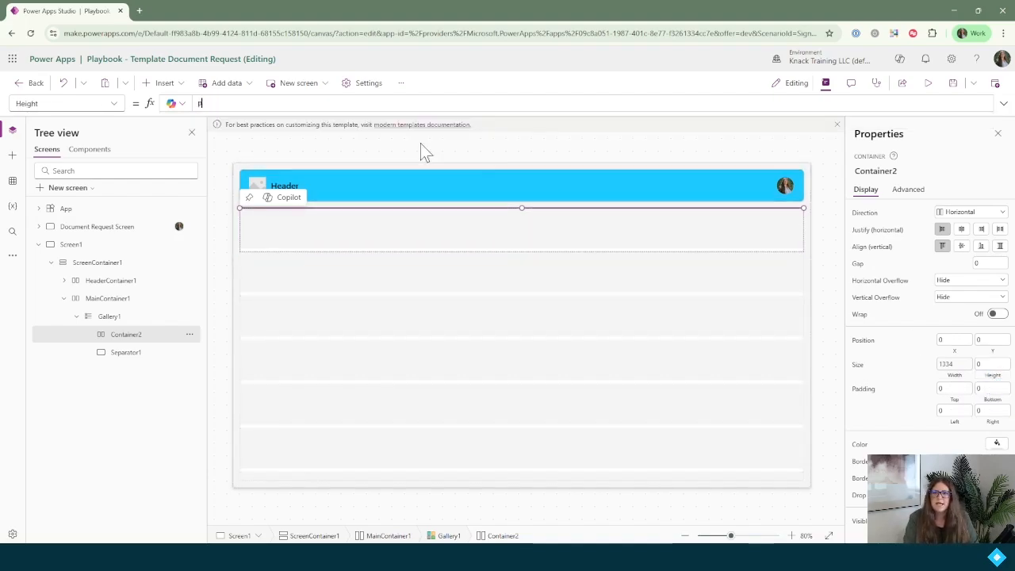
text(arent.temp)
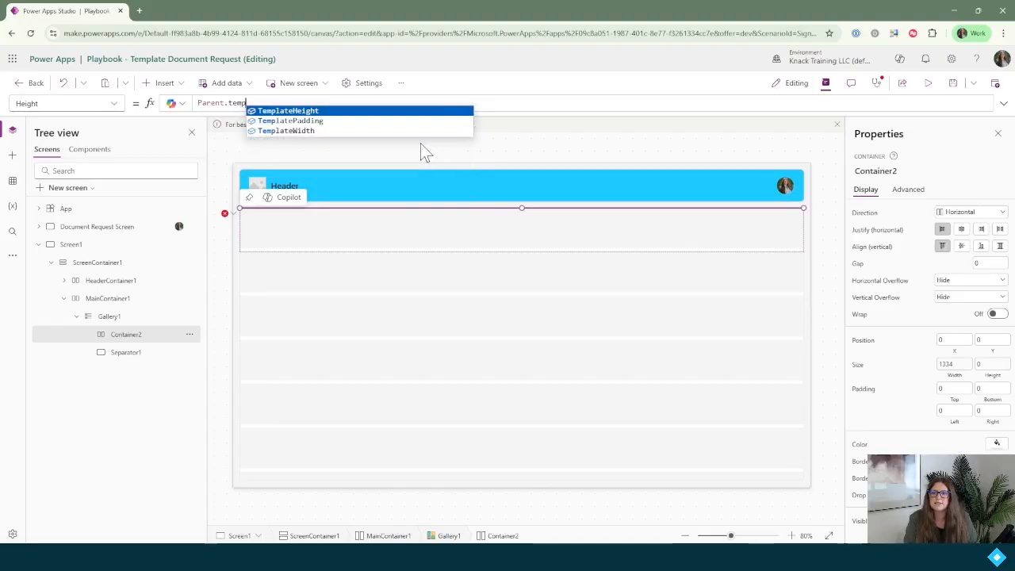
key(Tab)
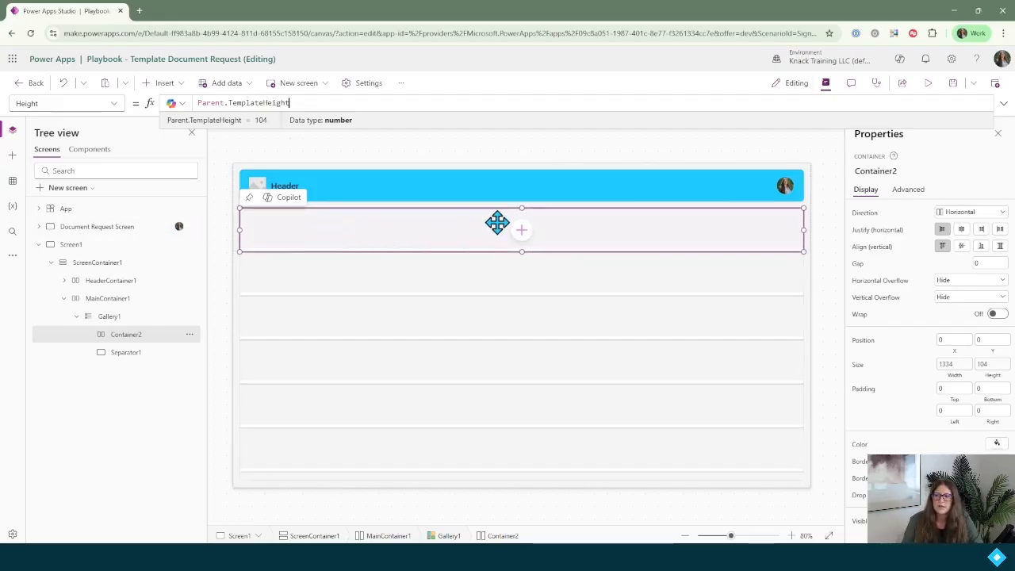
Set the height of the gallery's separator to 1.
click(137, 364)
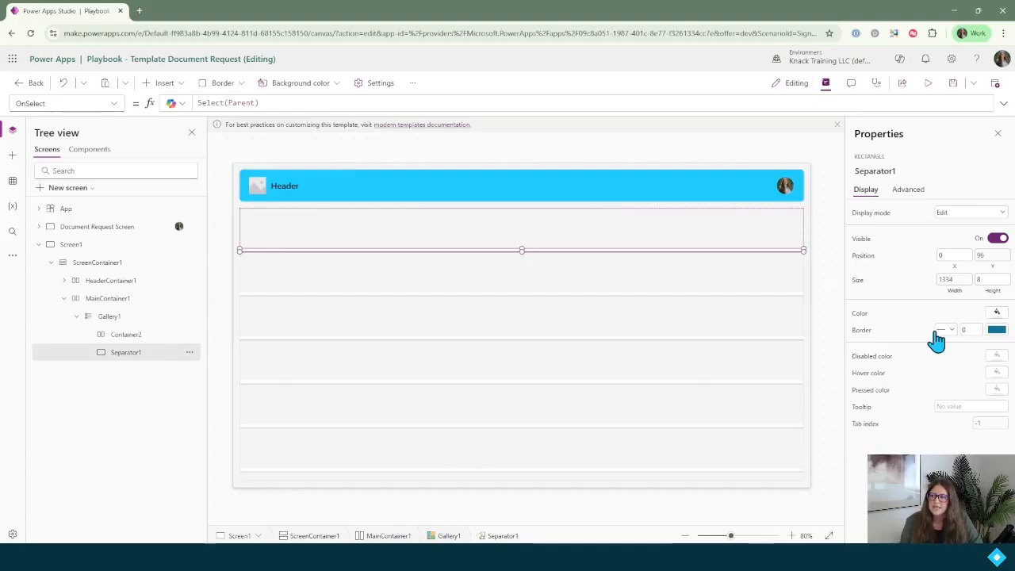
double_click(982, 279)
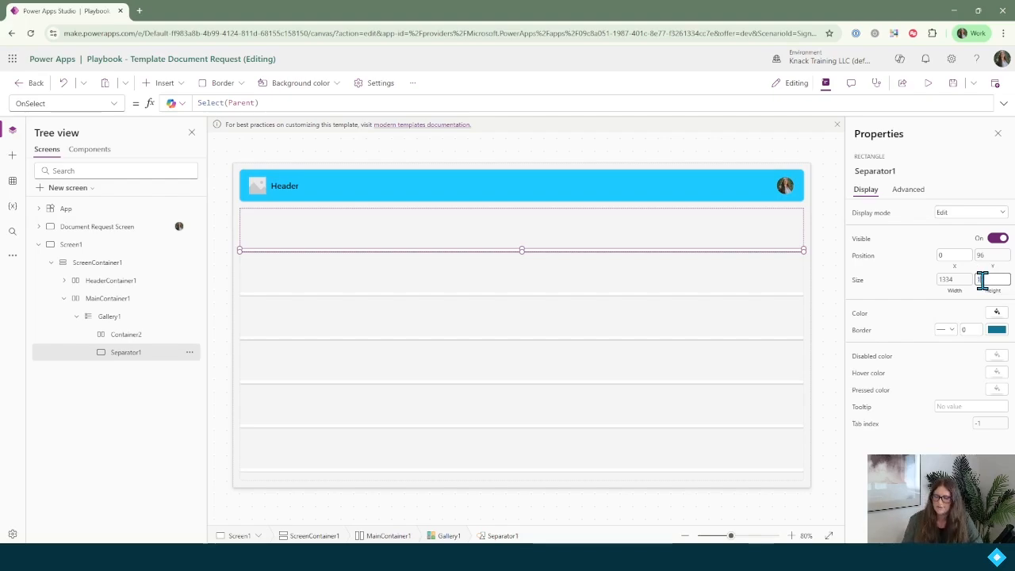
click(914, 282)
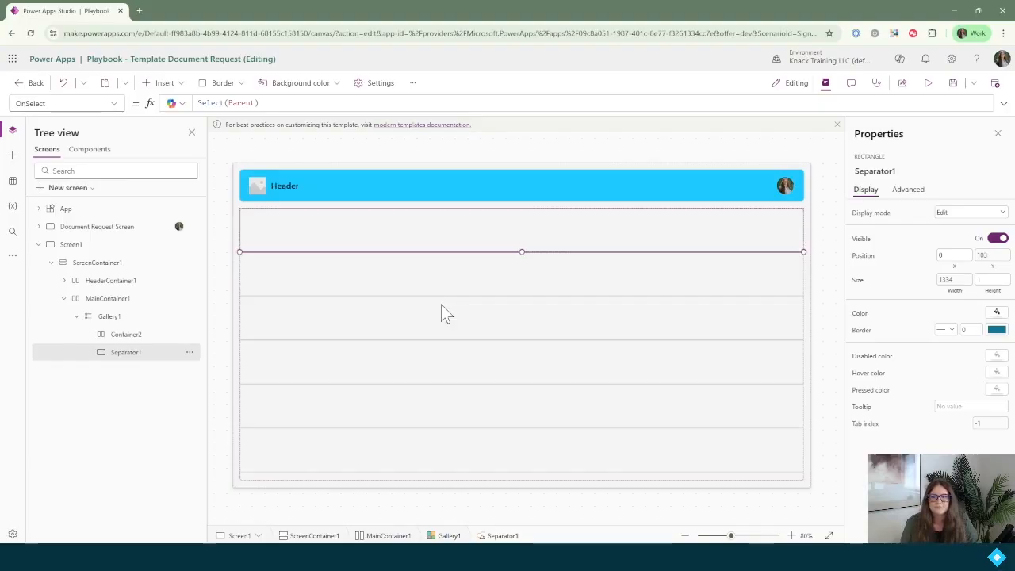
Insert a modern Text control into the container inside the gallery.
click(137, 343)
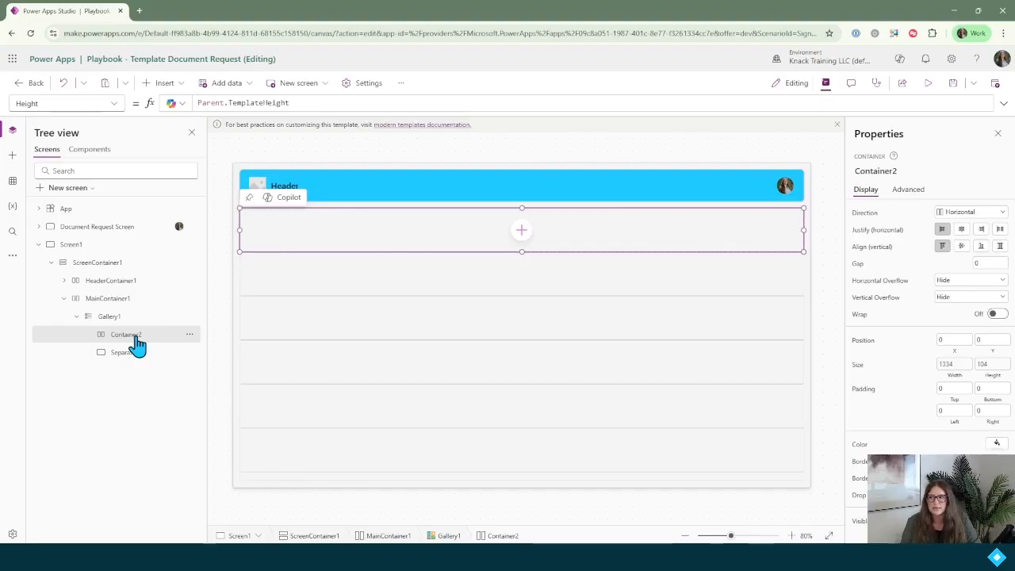
click(522, 232)
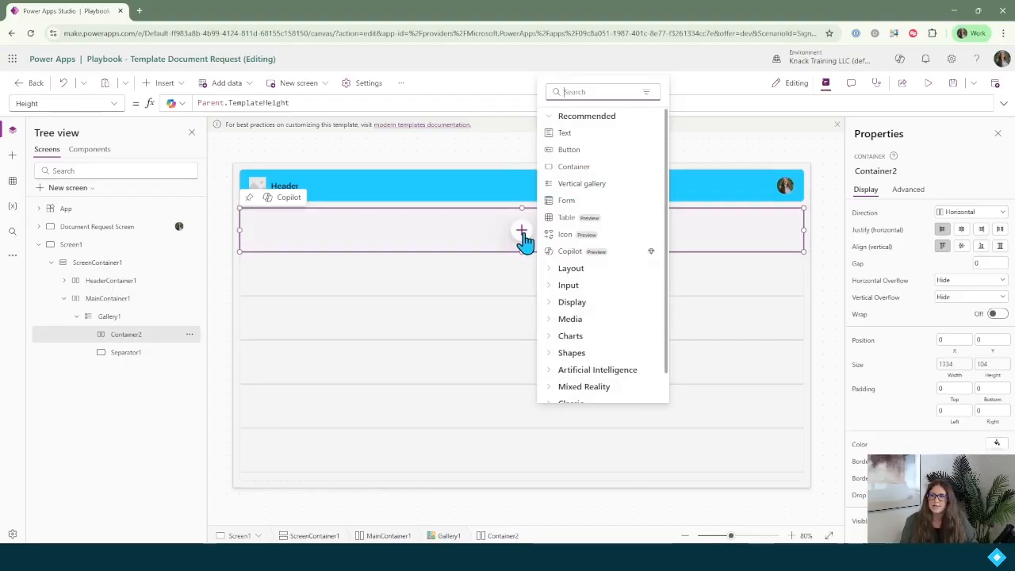
text(text)
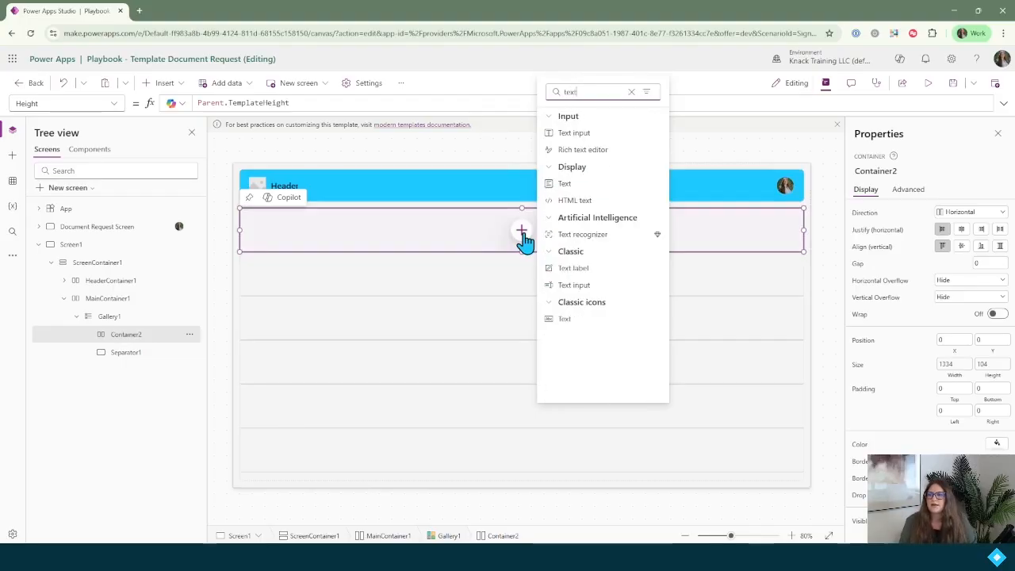
click(564, 185)
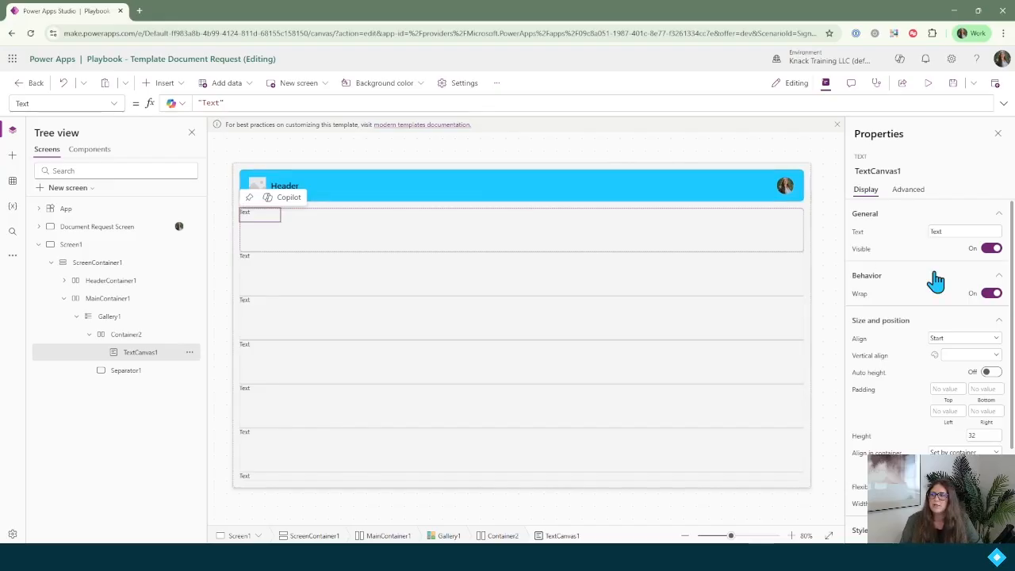
Replace the new text control's Text value with the formula ThisItem.Name.
click(860, 233)
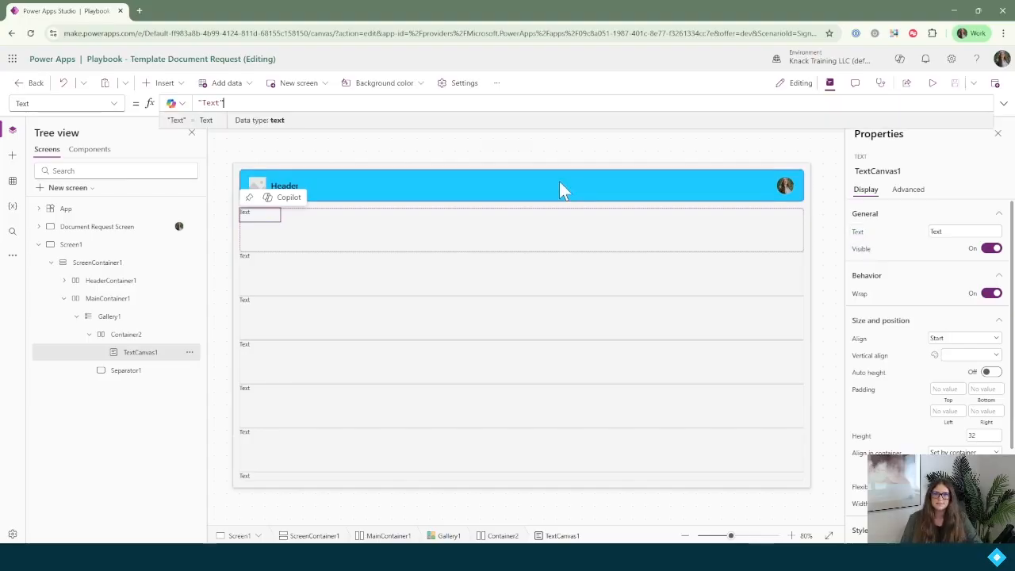
key(ctrl+a)
key(BackSpace)
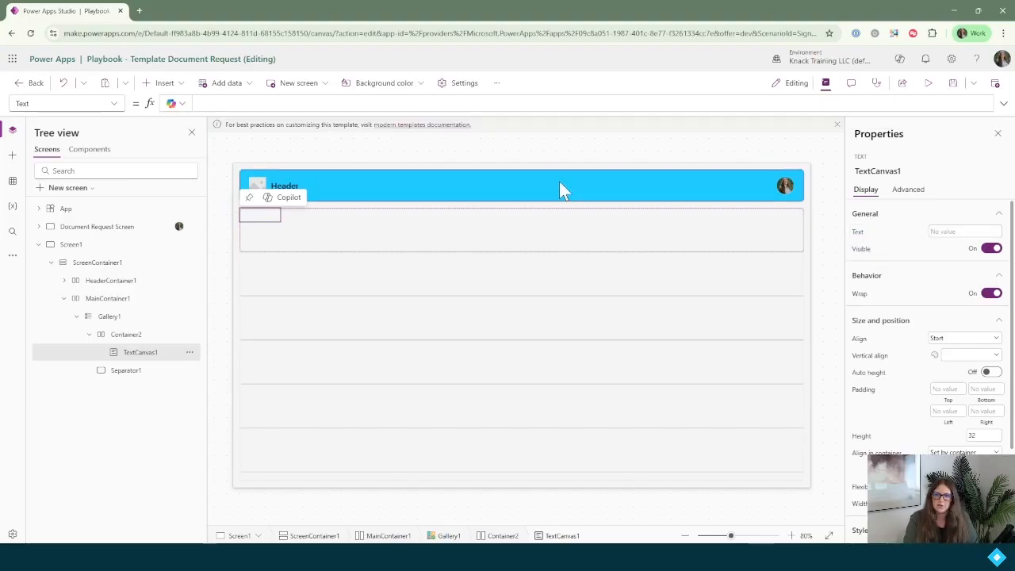
text(This)
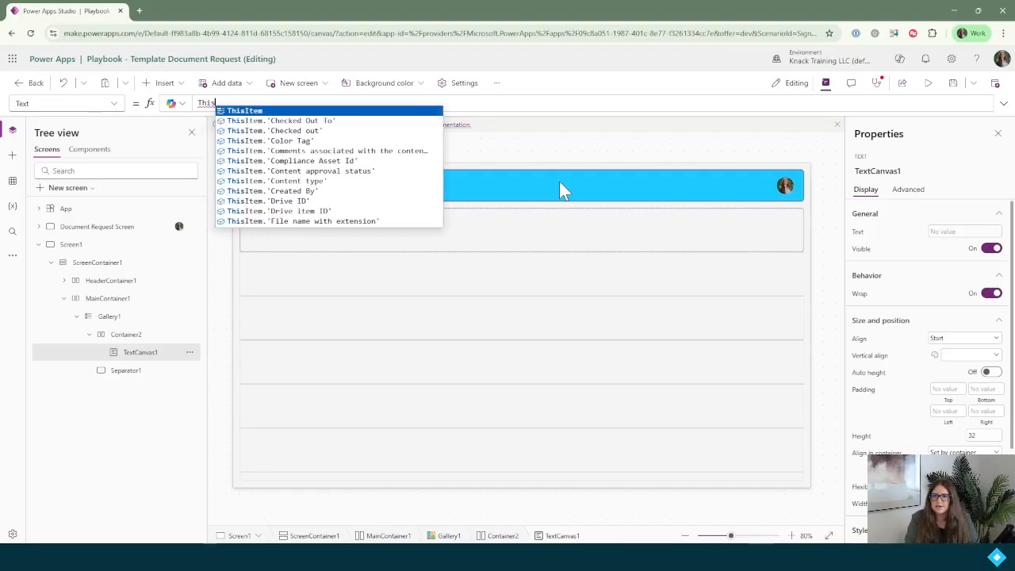
key(Tab)
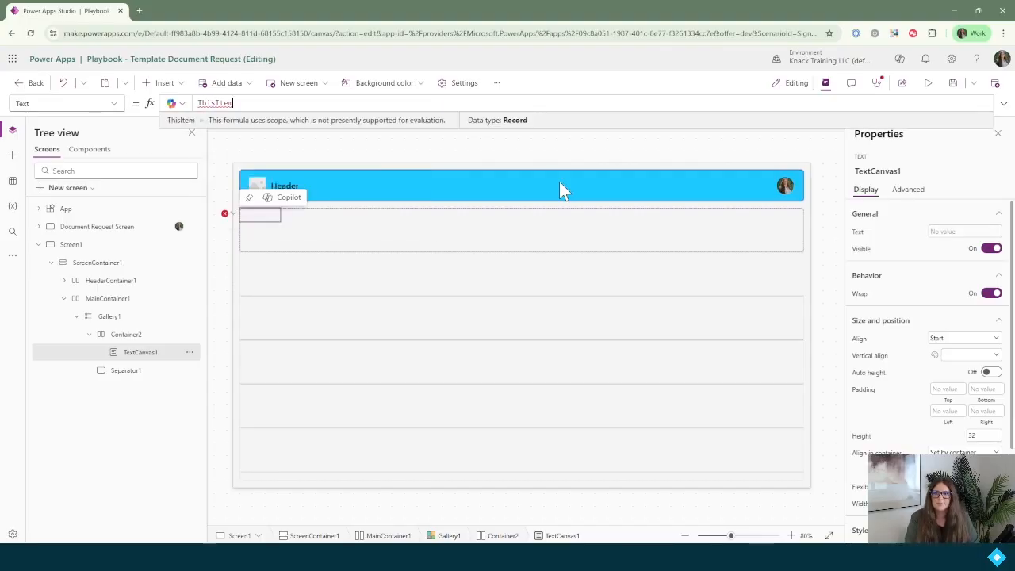
text(.)
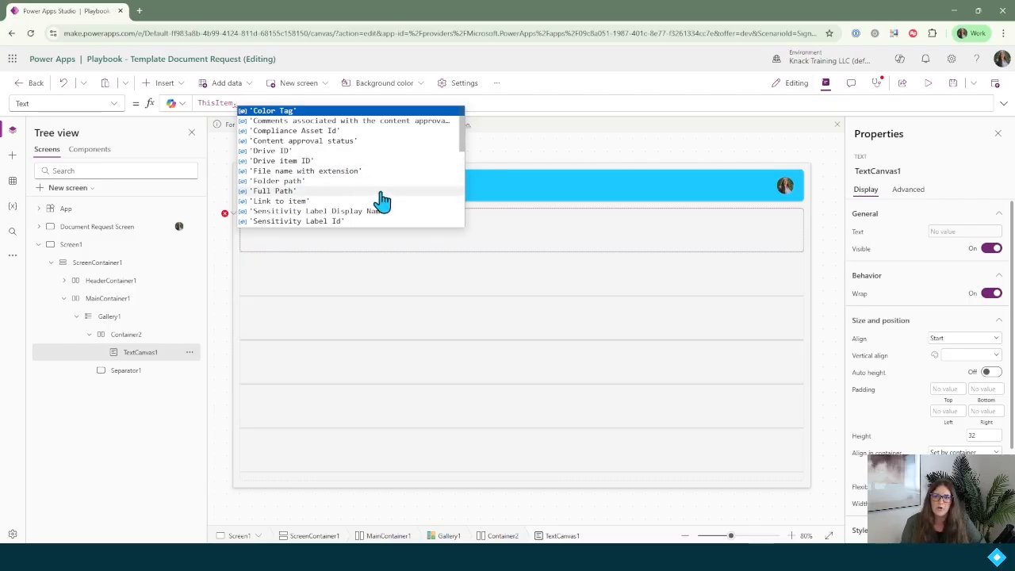
scroll(381, 197, down, 2)
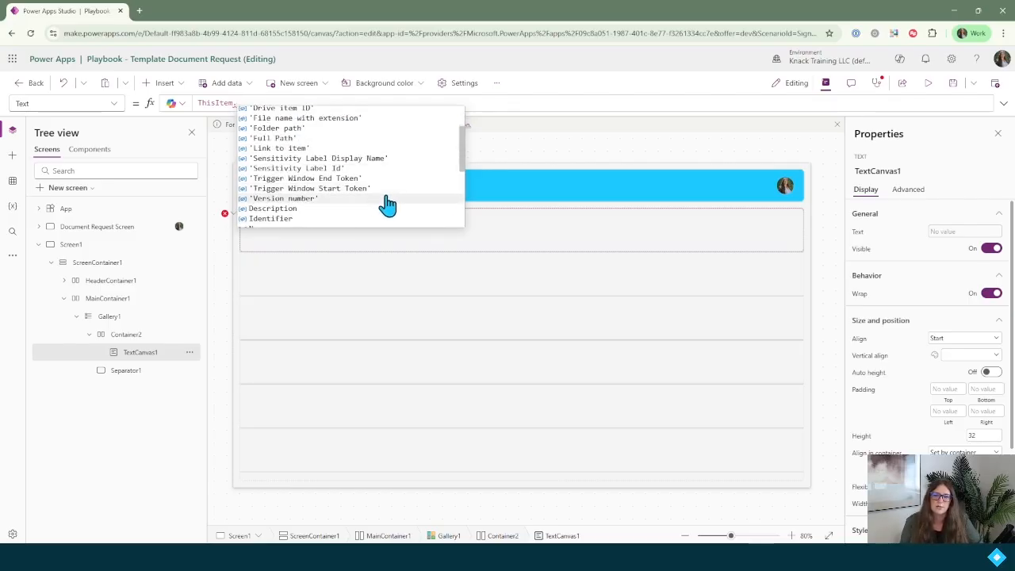
scroll(389, 203, down, 2)
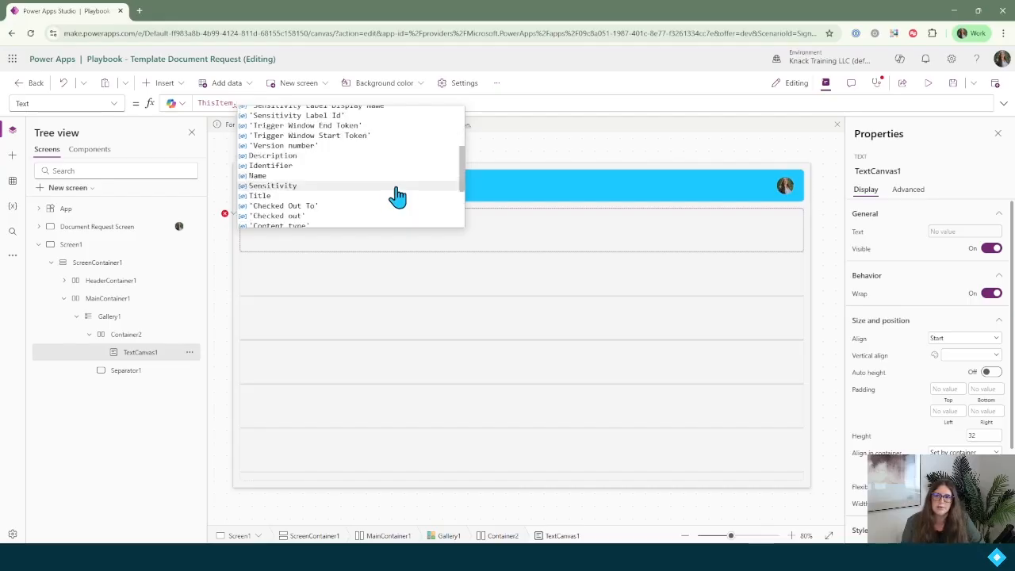
click(254, 176)
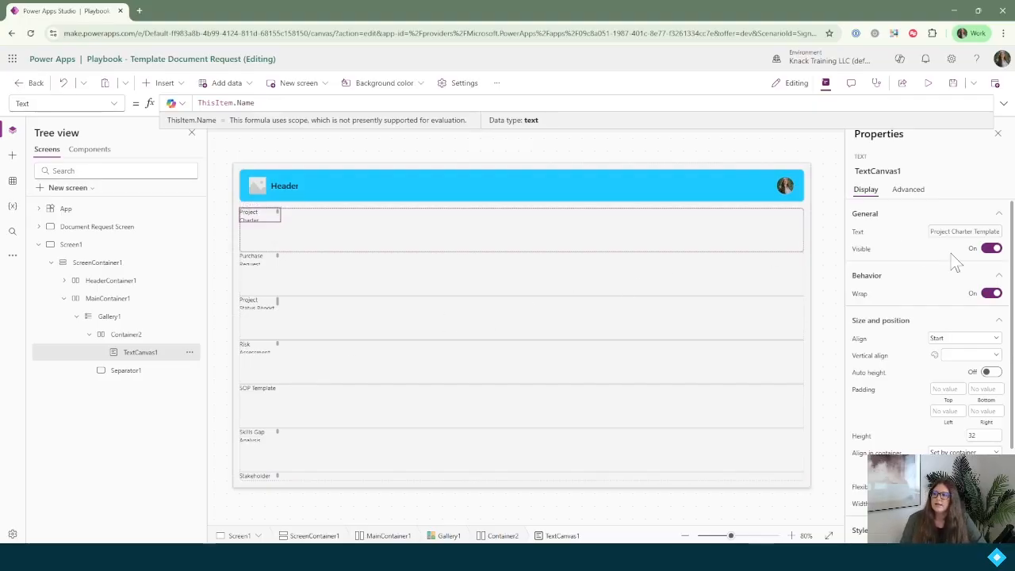
Set the template name text's vertical alignment to Middle and turn on its auto height.
scroll(913, 302, down, 2)
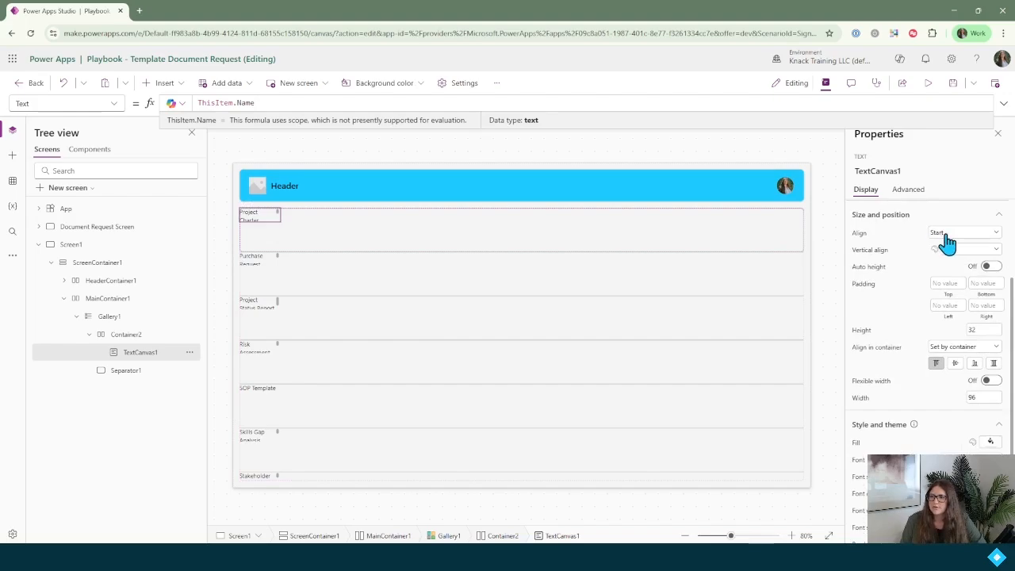
click(961, 234)
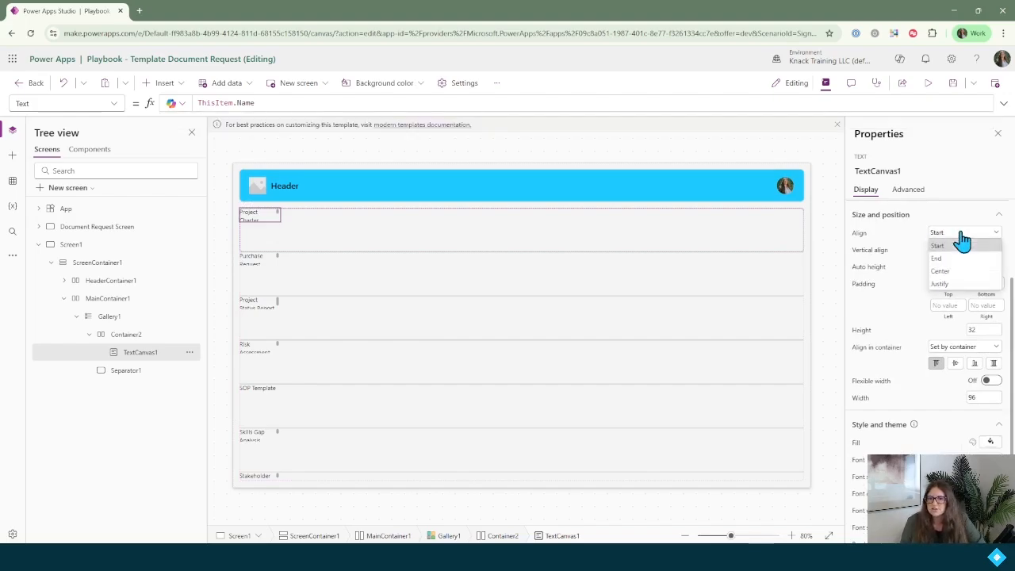
click(960, 234)
click(962, 238)
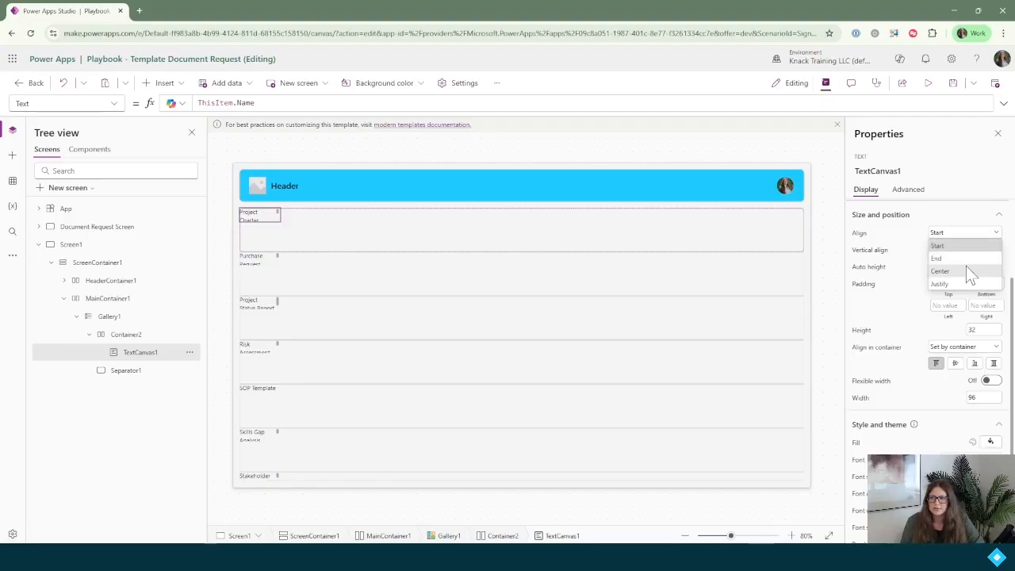
click(910, 290)
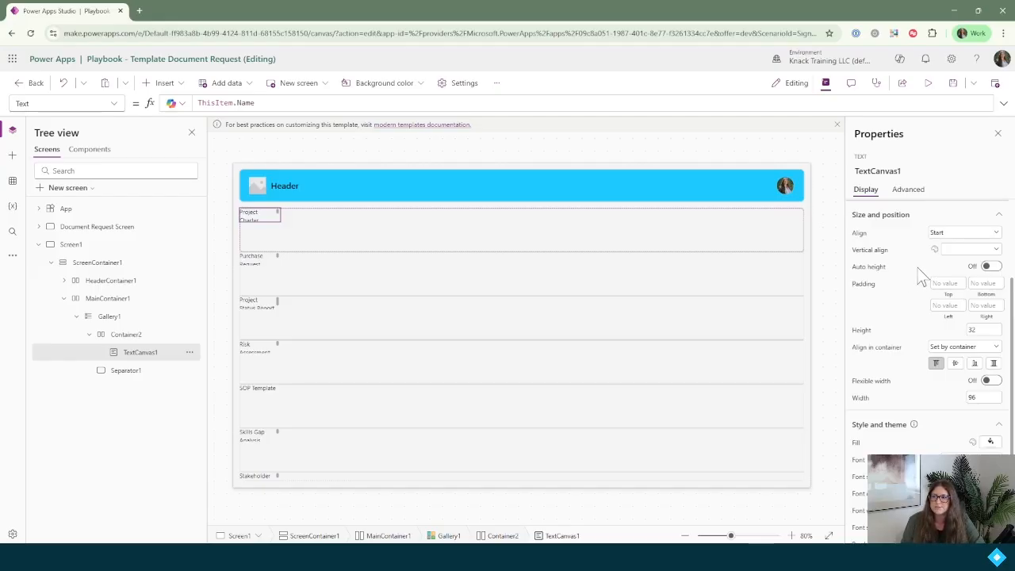
click(960, 252)
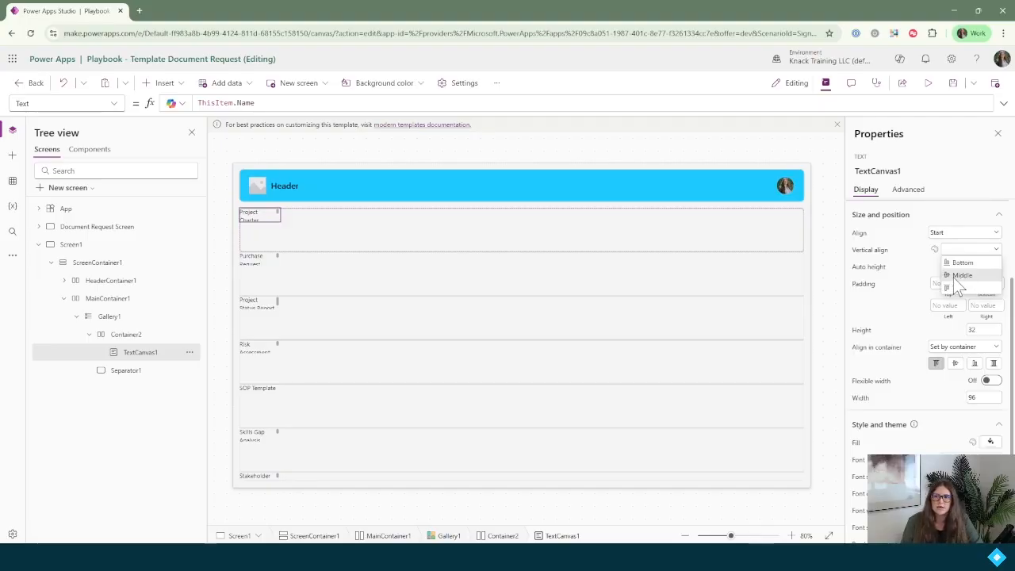
click(955, 276)
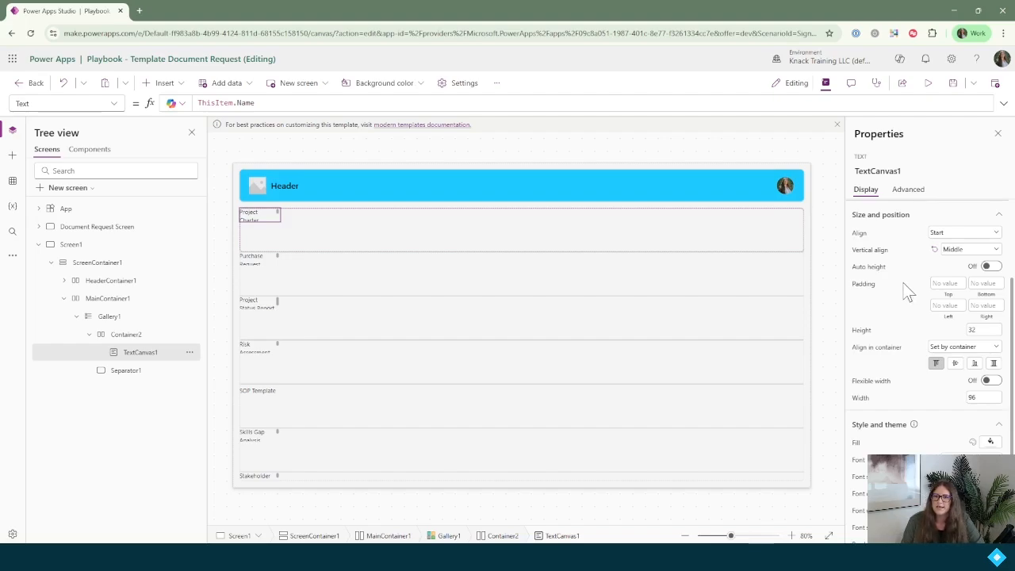
click(994, 268)
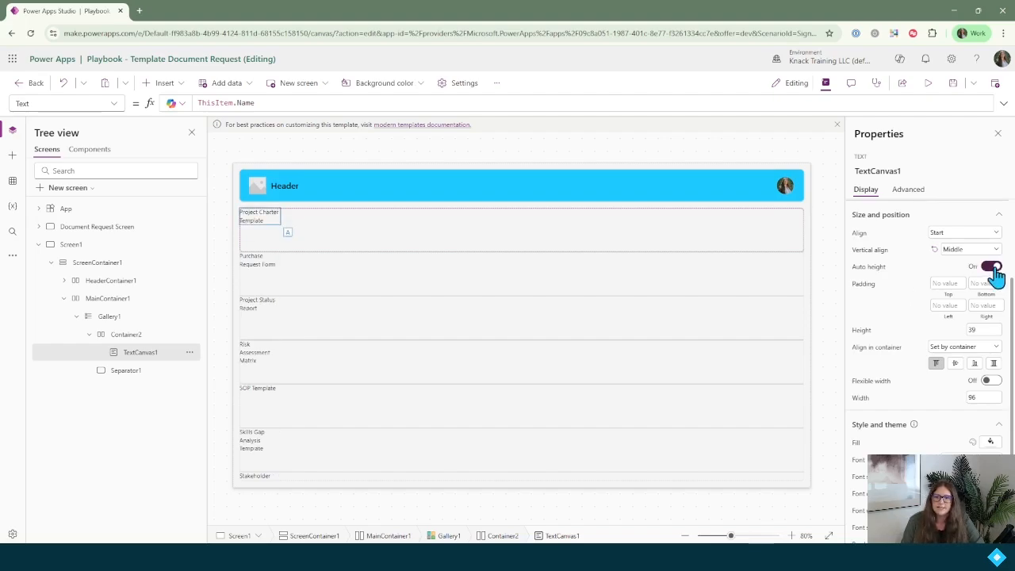
Turn off auto height for the template name text, stretch it within its container, and turn on its flexible width.
click(994, 268)
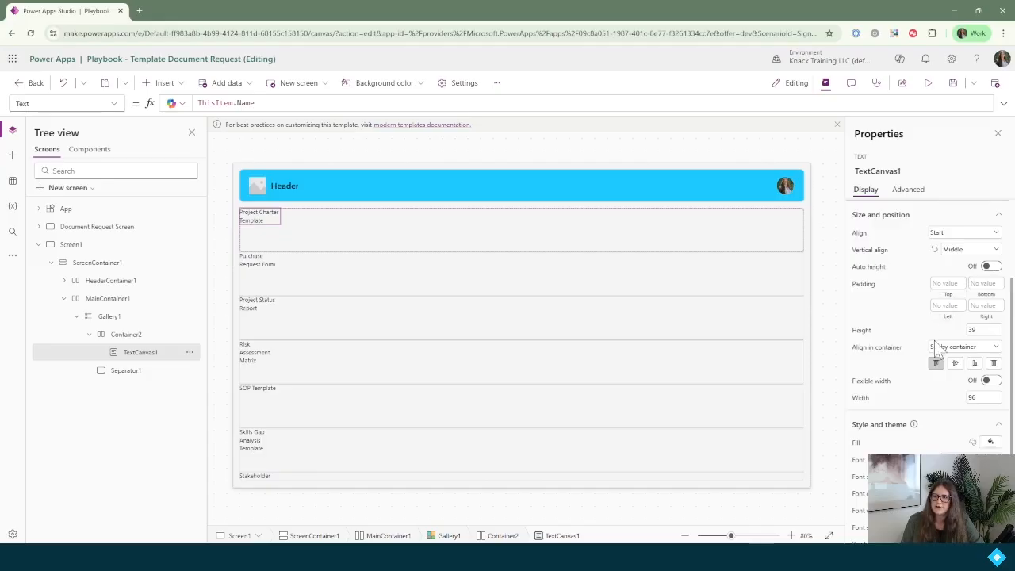
click(993, 365)
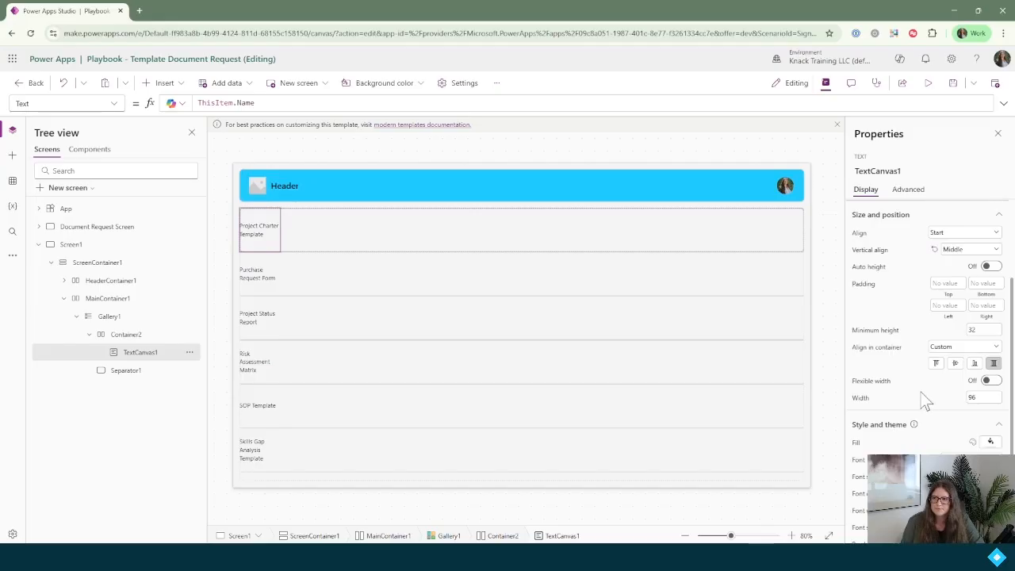
click(994, 381)
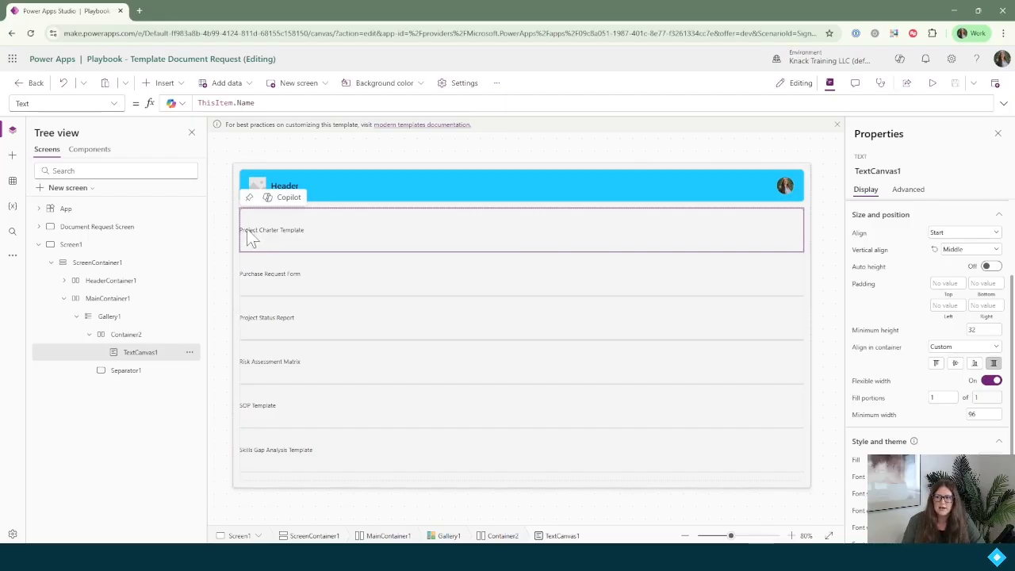
Set the left padding of the template name text to 20.
click(946, 306)
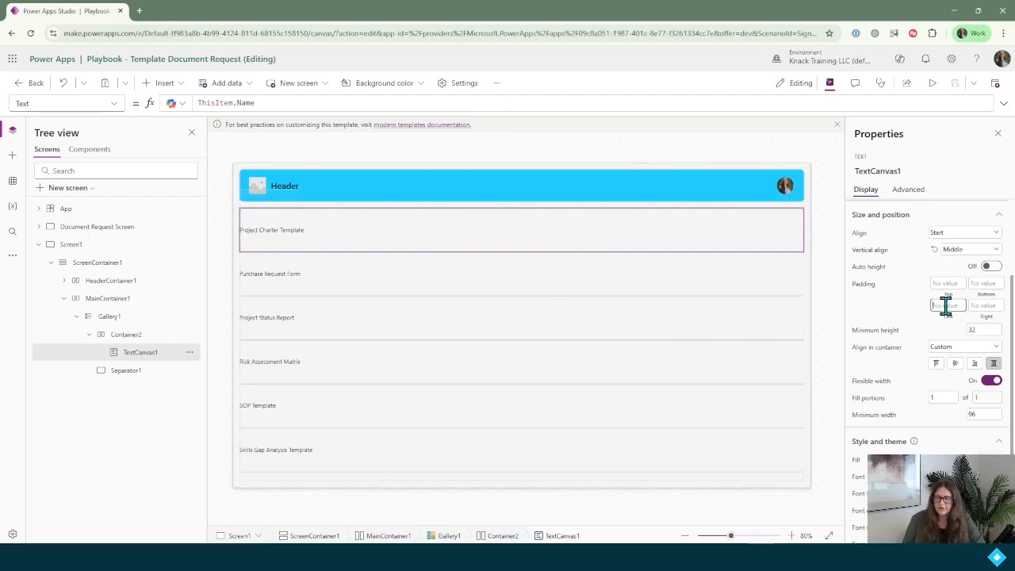
text(20)
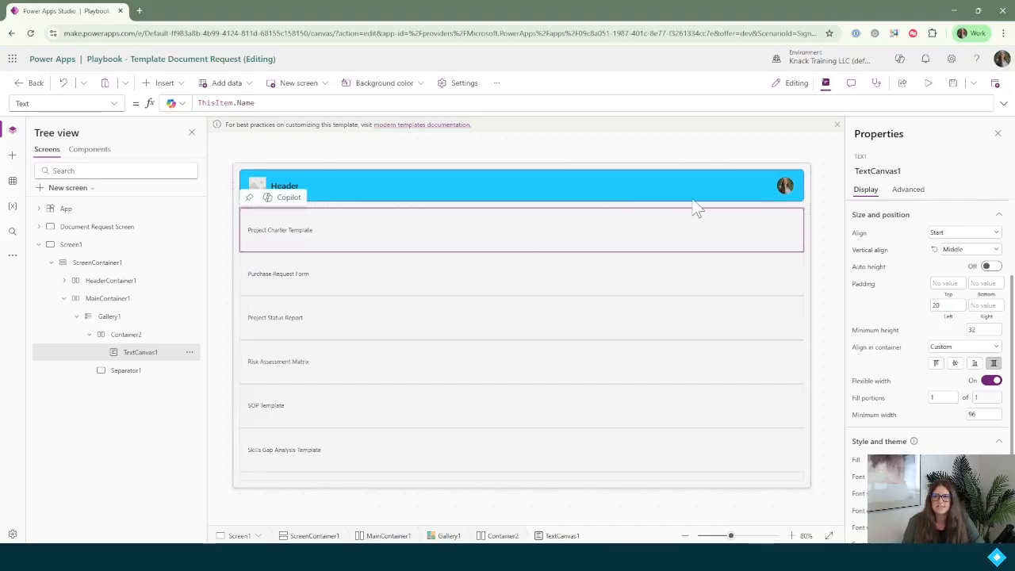
click(831, 215)
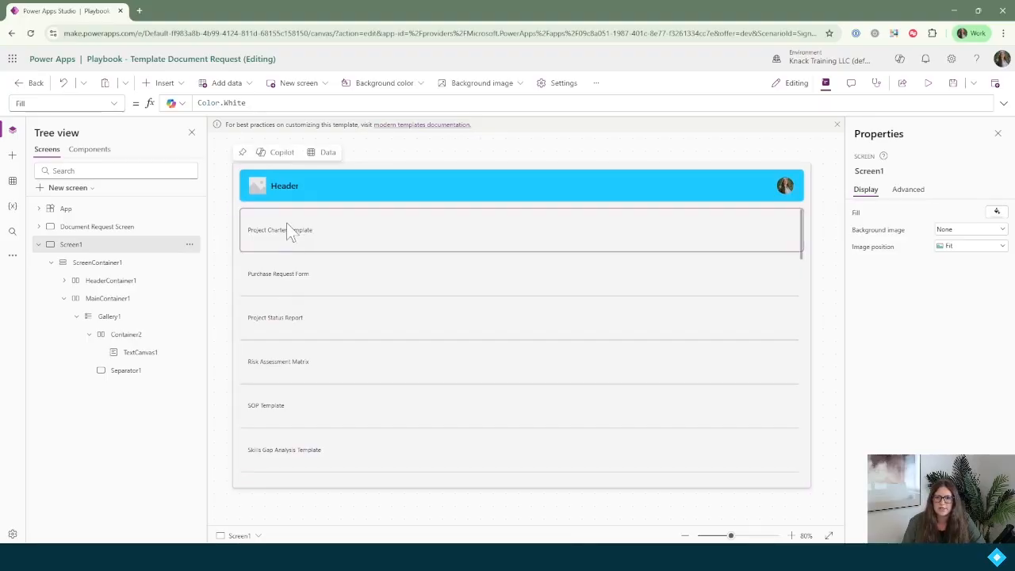
Set the font size of the template name text in the gallery to 16.
click(141, 337)
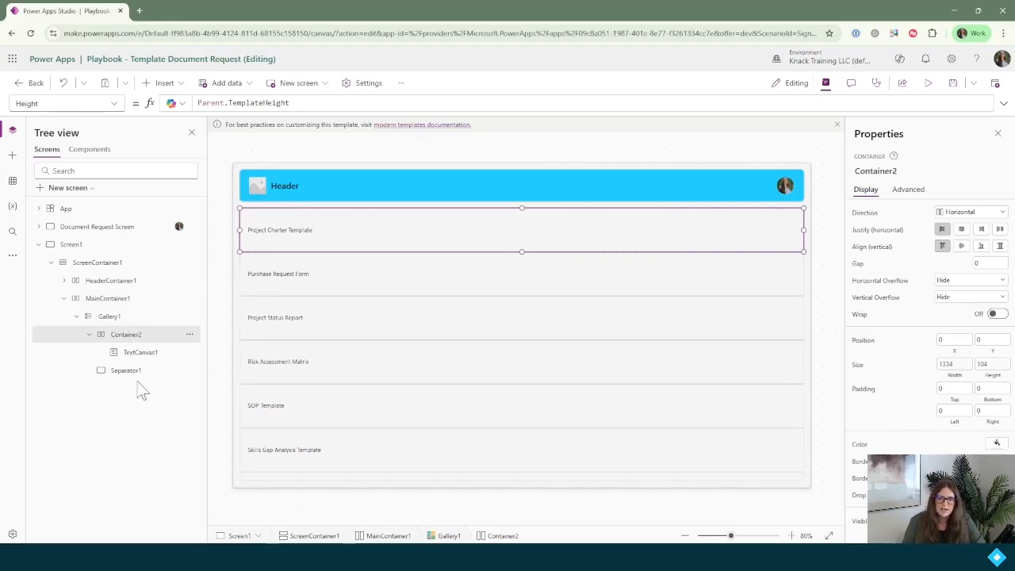
click(135, 354)
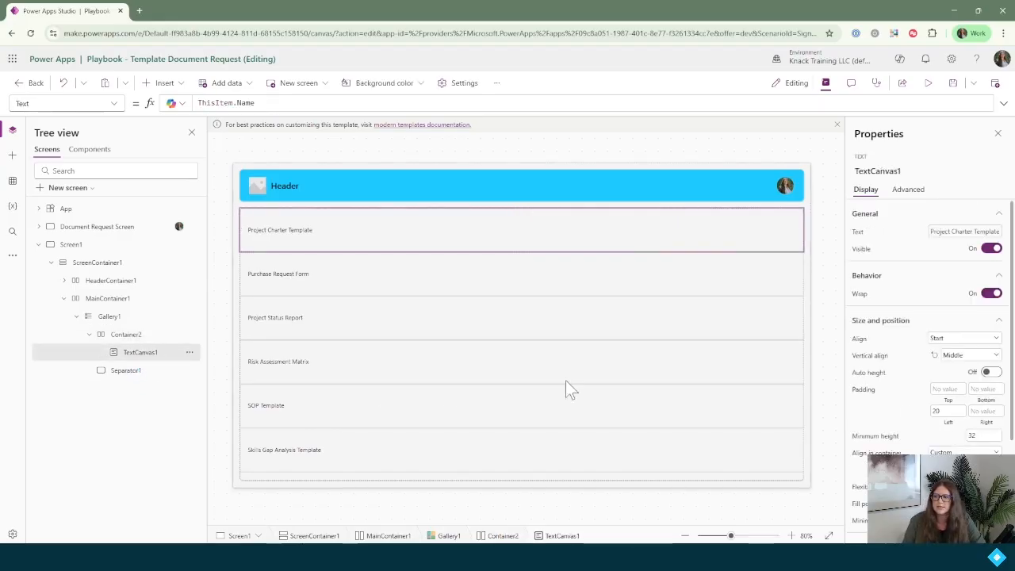
scroll(908, 400, down, 3)
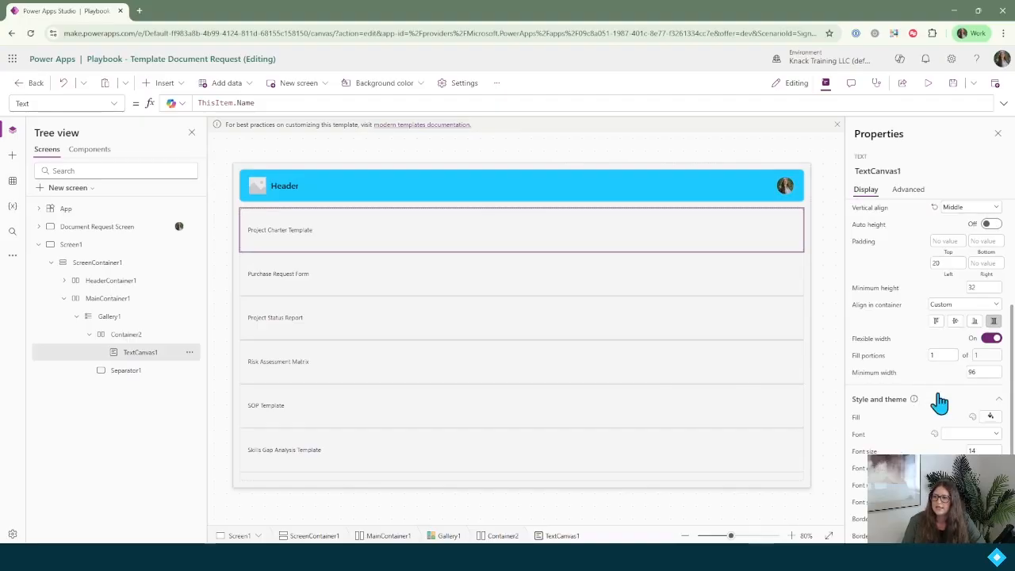
click(981, 450)
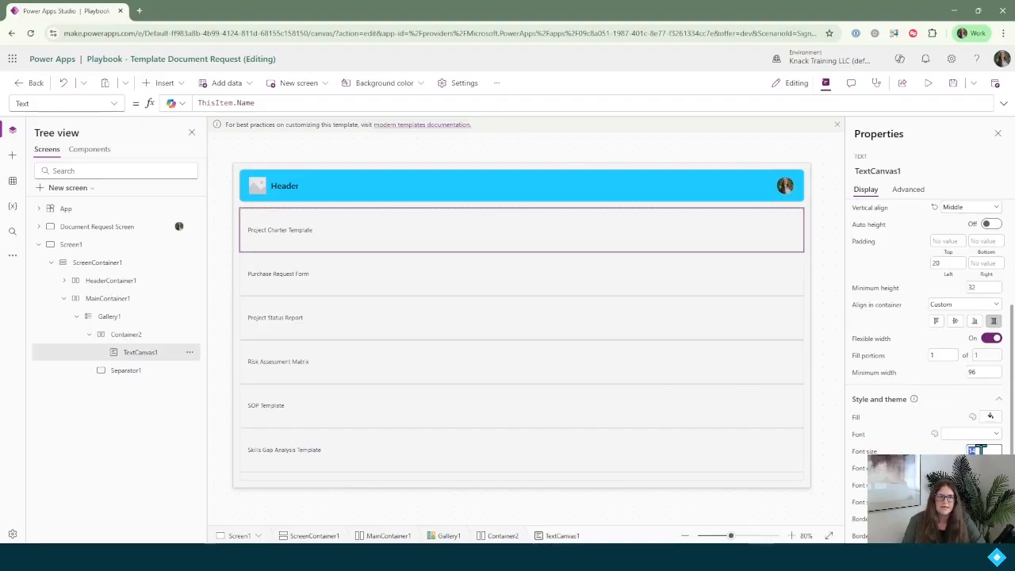
text(16)
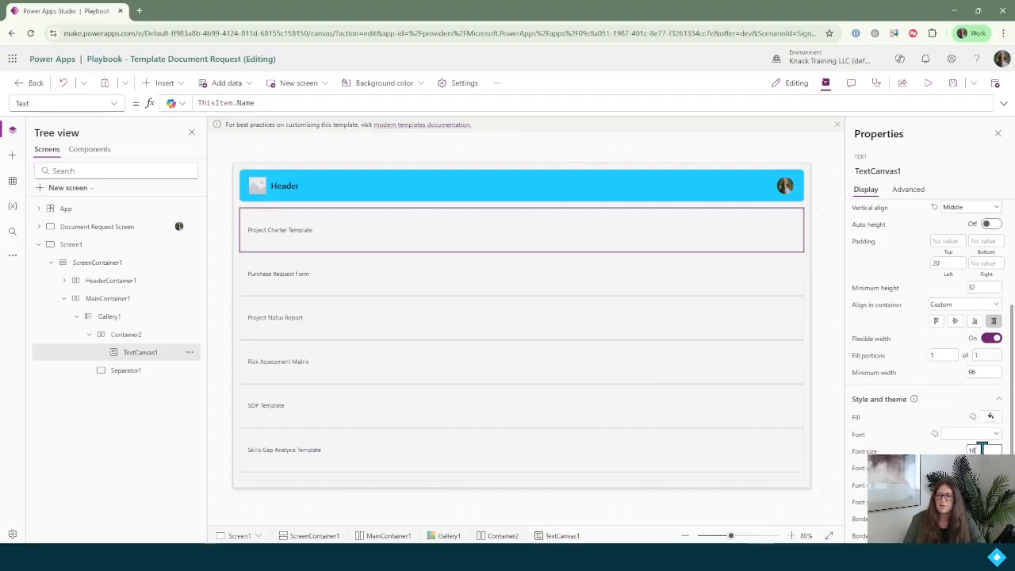
click(934, 453)
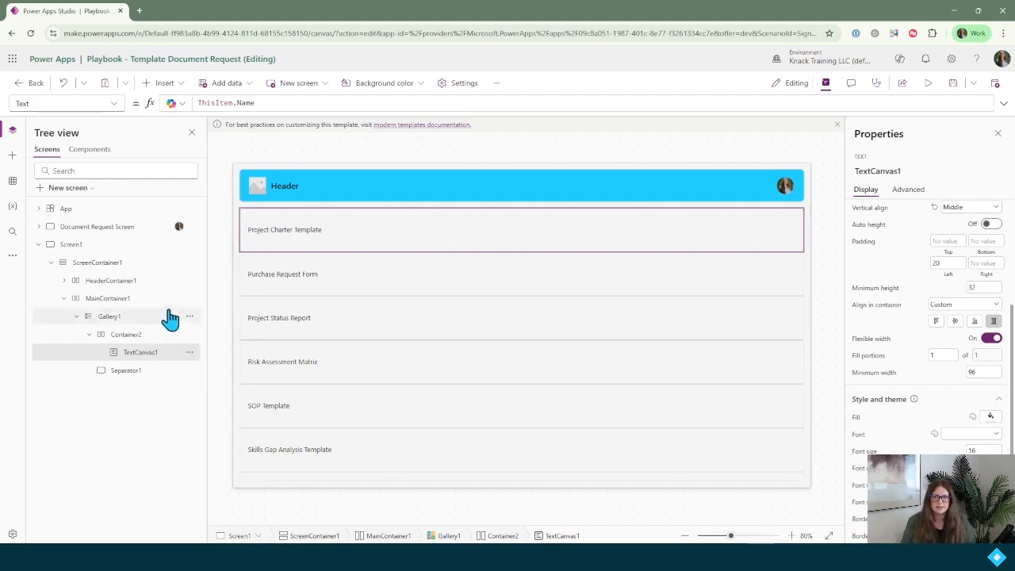
Insert a button beside the template name in the gallery's container and set its text to Request Document.
click(167, 85)
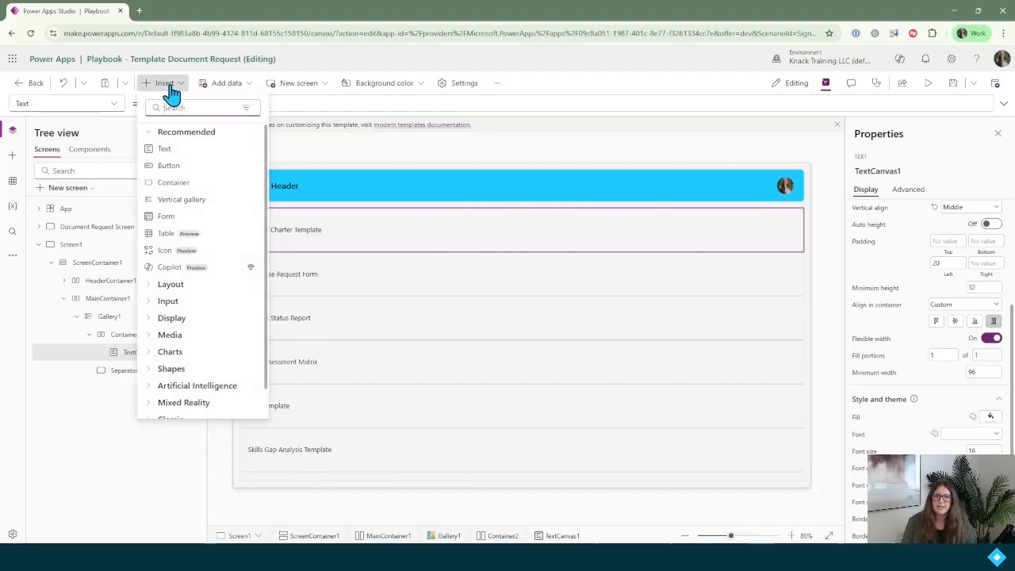
click(178, 168)
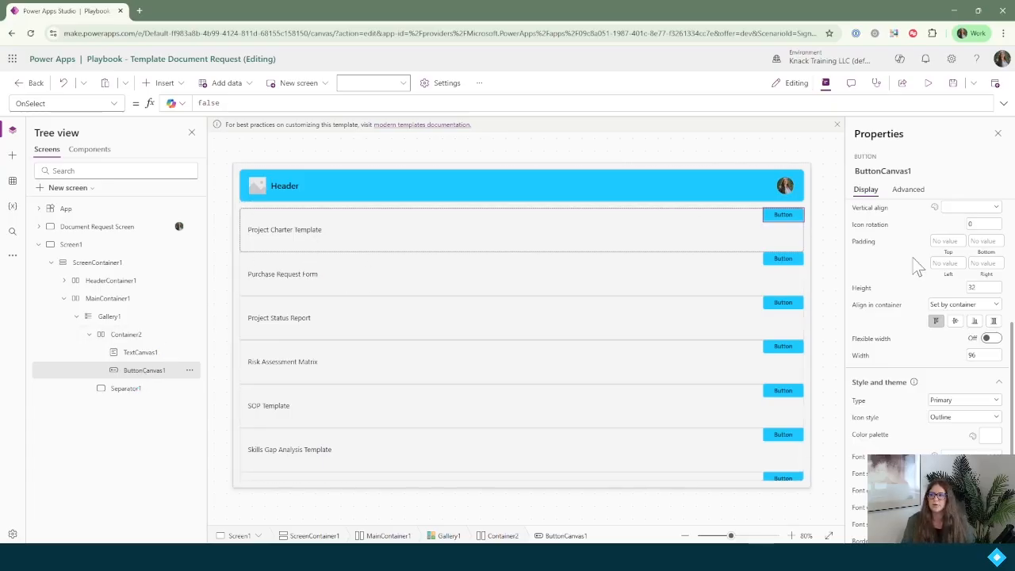
scroll(912, 256, up, 3)
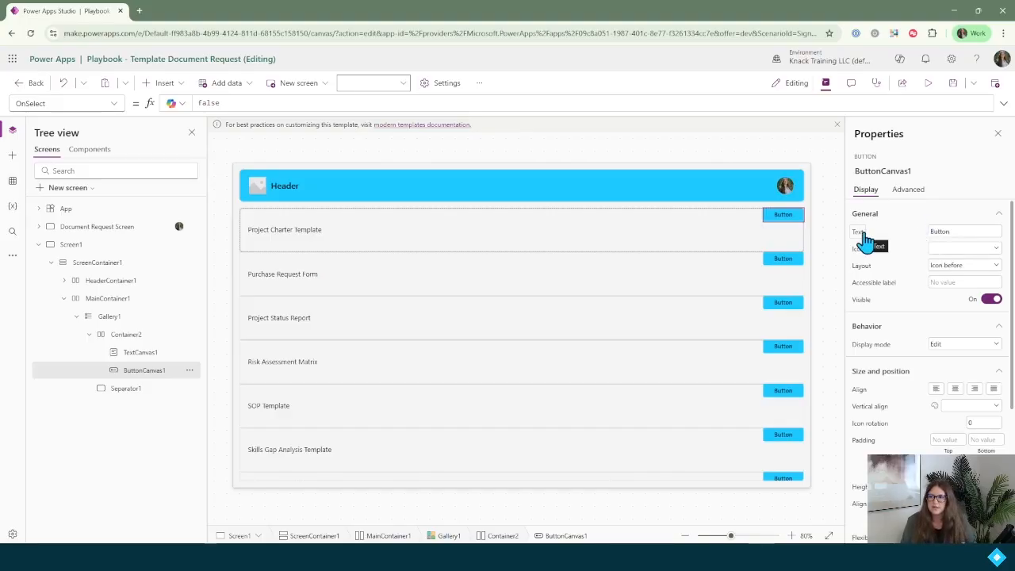
double_click(942, 228)
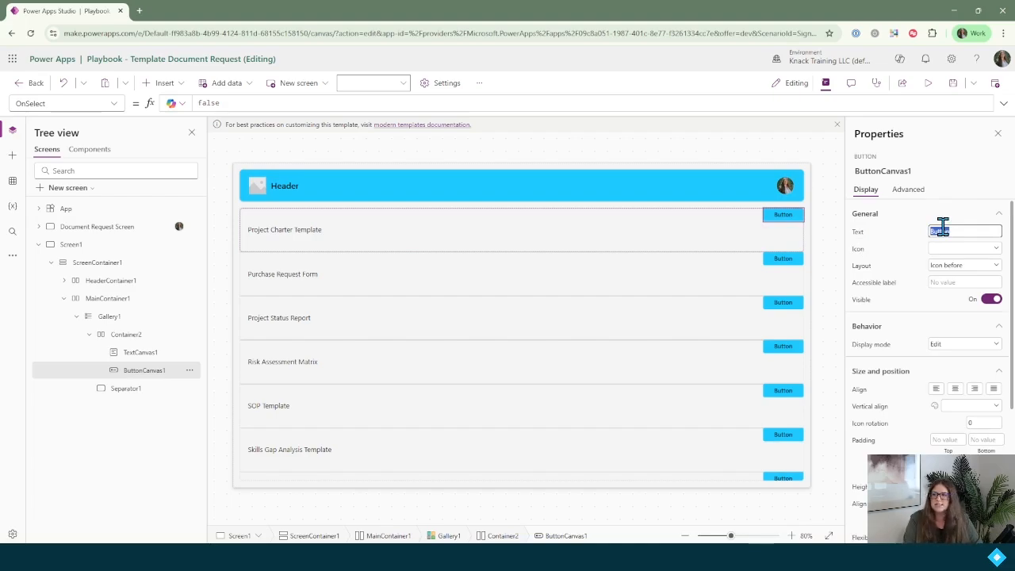
text(Request D)
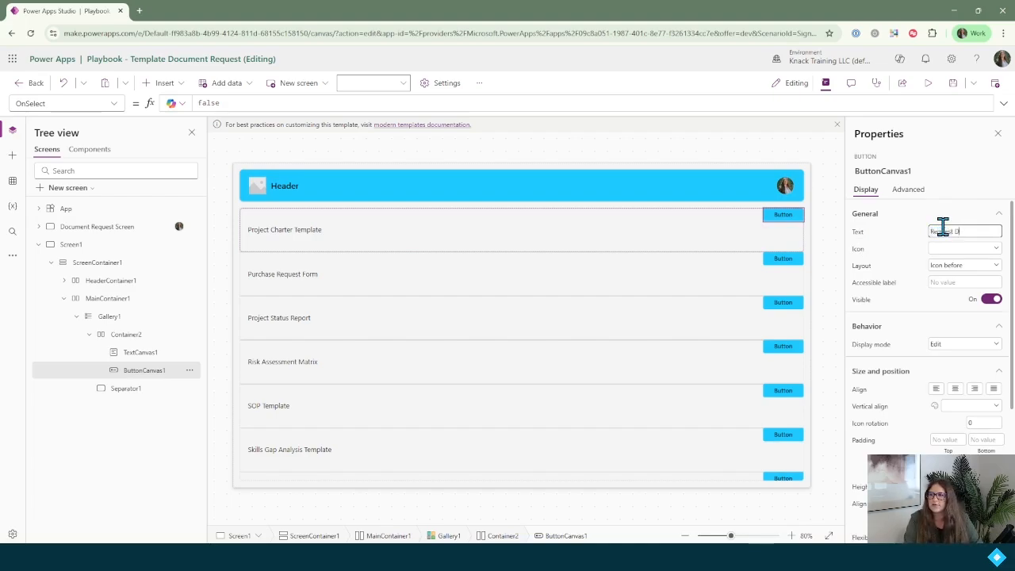
text(ocument)
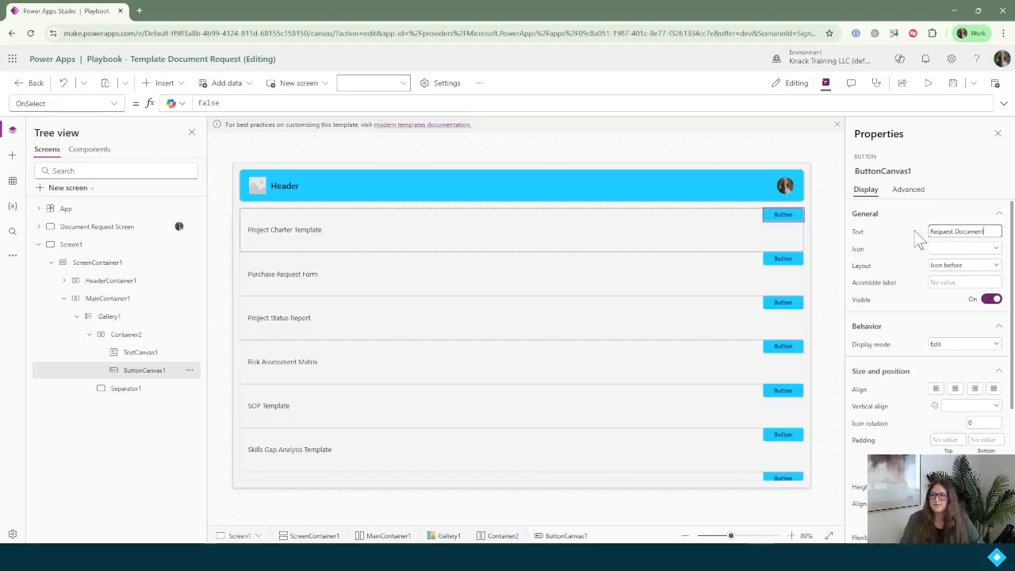
click(905, 231)
mouse_move(770, 213)
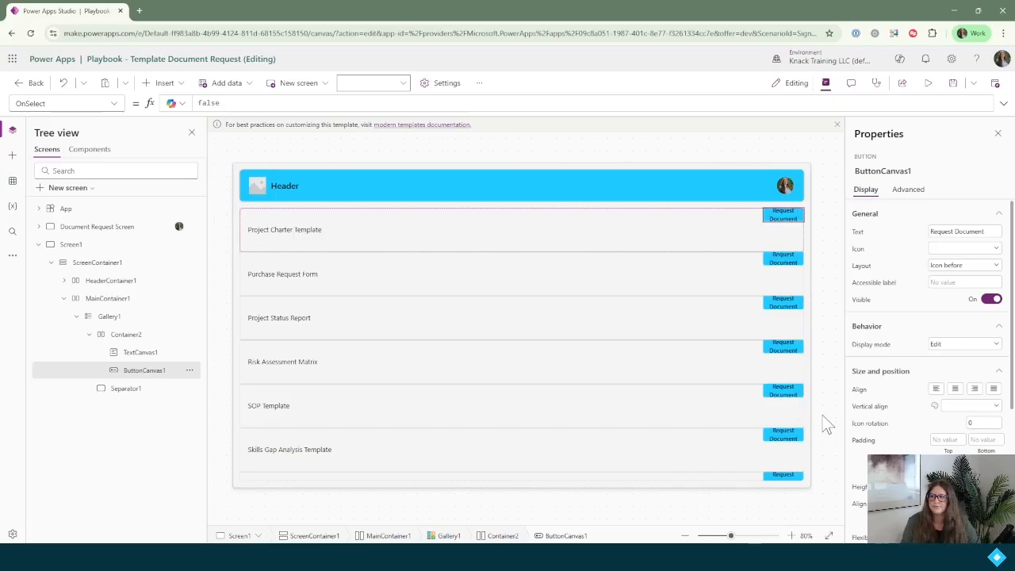
Set the Request Document button's layout to Text only.
click(961, 250)
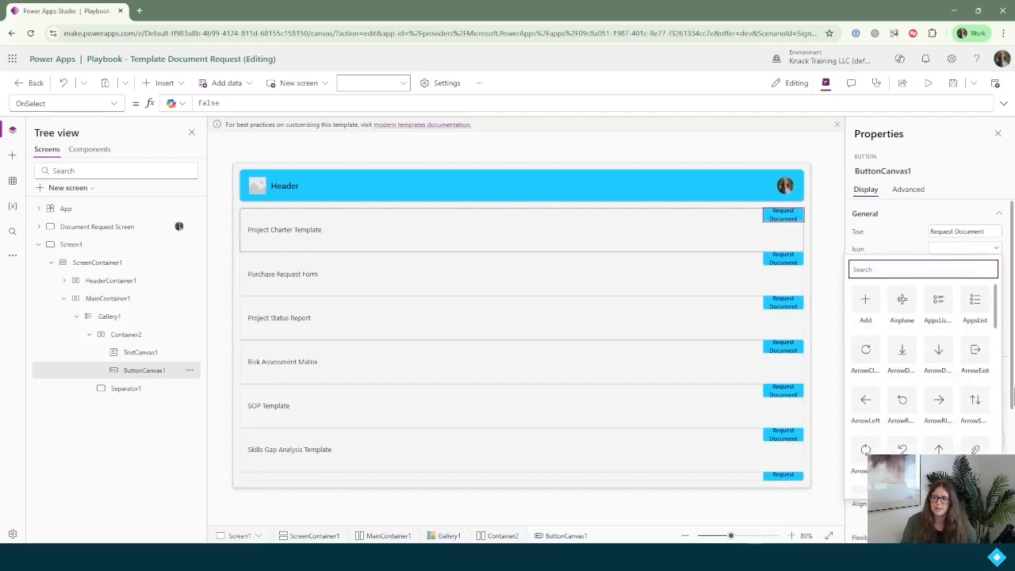
click(904, 251)
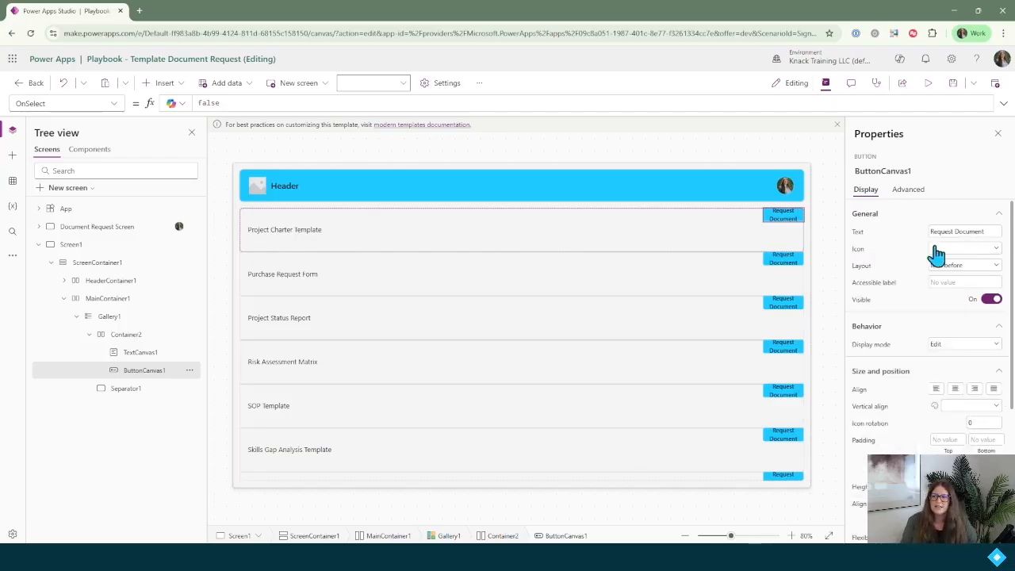
click(967, 266)
click(968, 304)
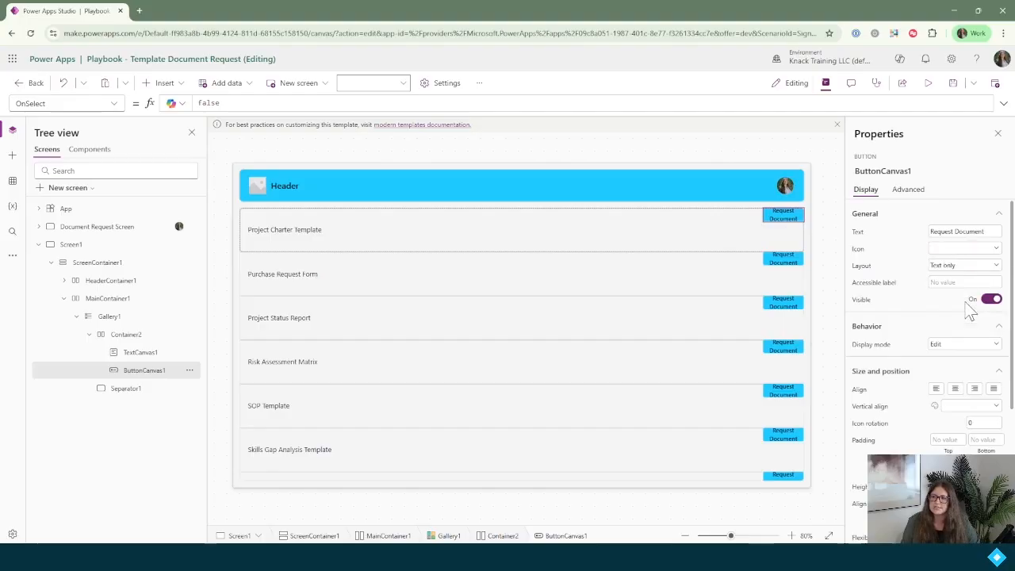
Set the Request Document button's alignment to center and its vertical alignment to Middle.
scroll(904, 310, down, 3)
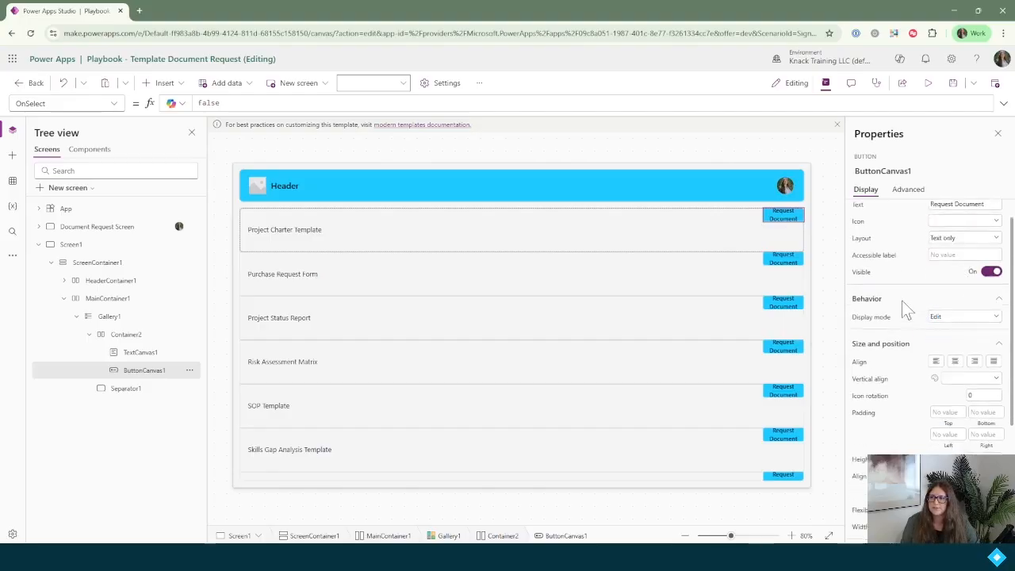
scroll(902, 301, up, 1)
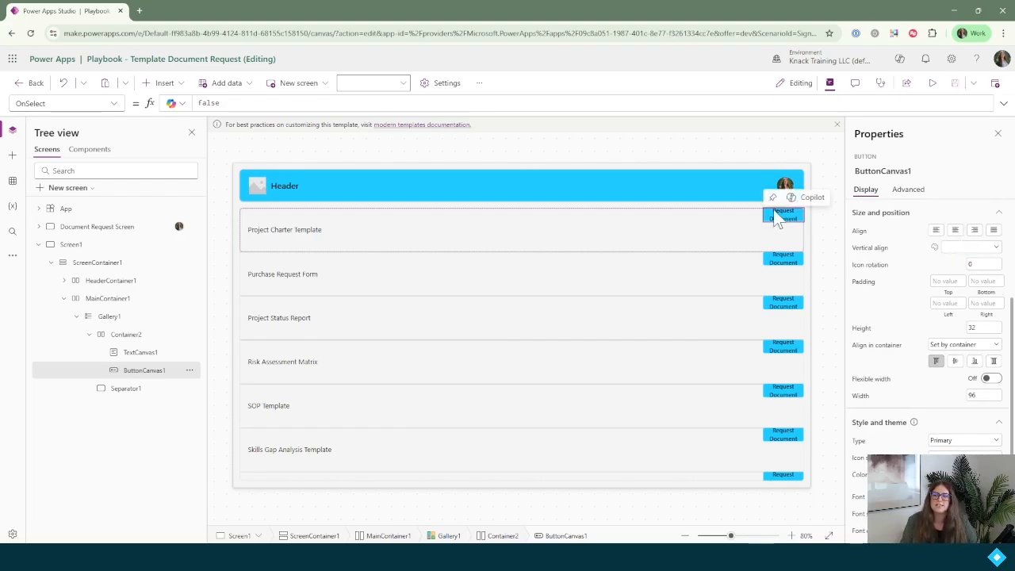
click(958, 231)
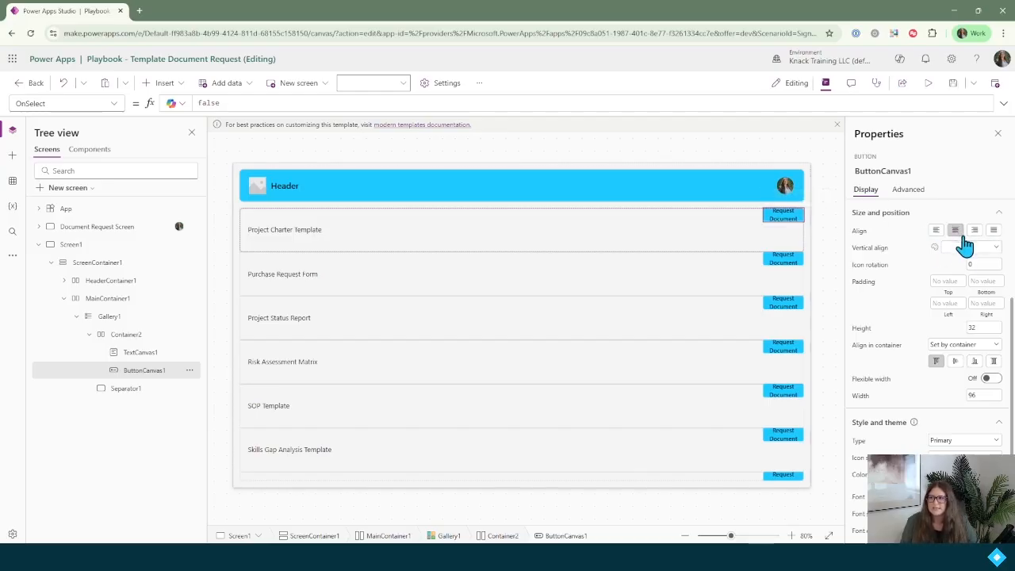
click(968, 249)
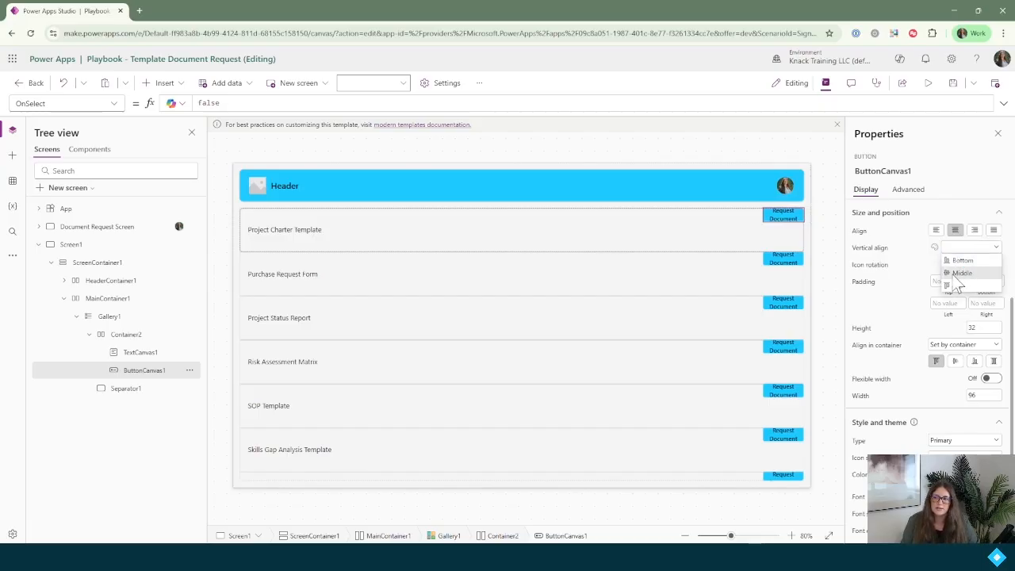
click(960, 274)
Center the Request Document button vertically within its container and set its height to 40.
scroll(960, 283, down, 1)
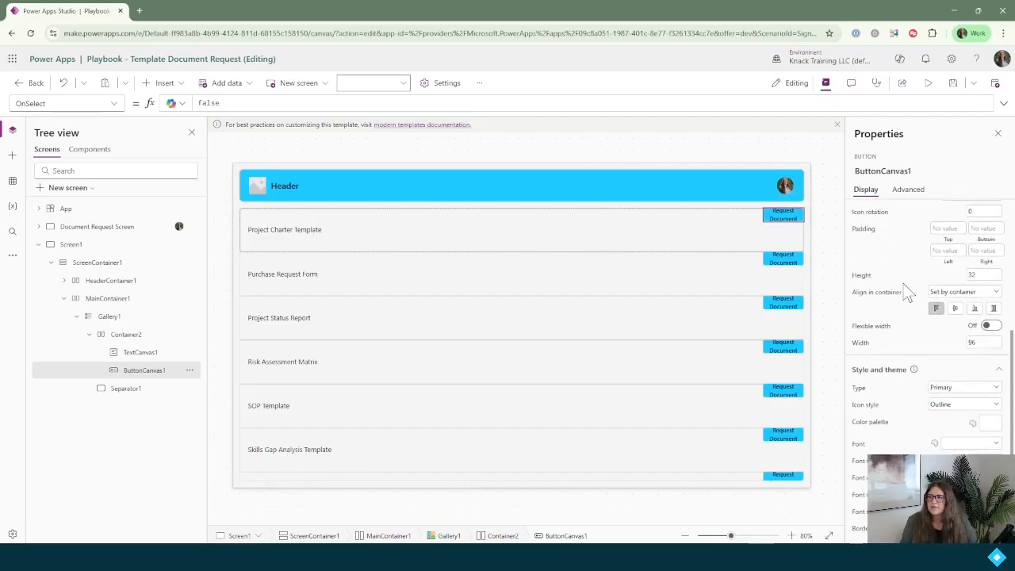
click(994, 309)
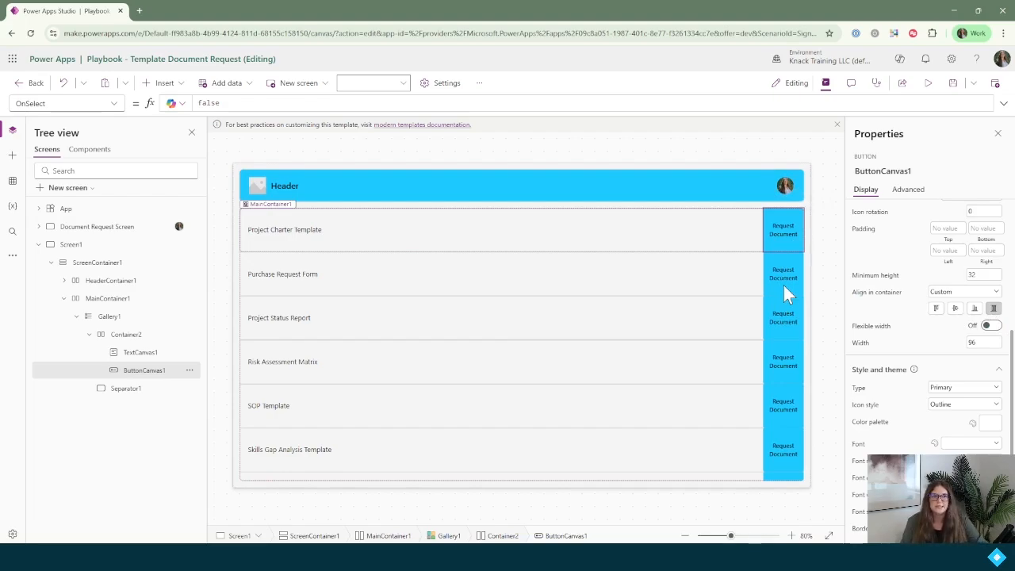
click(994, 309)
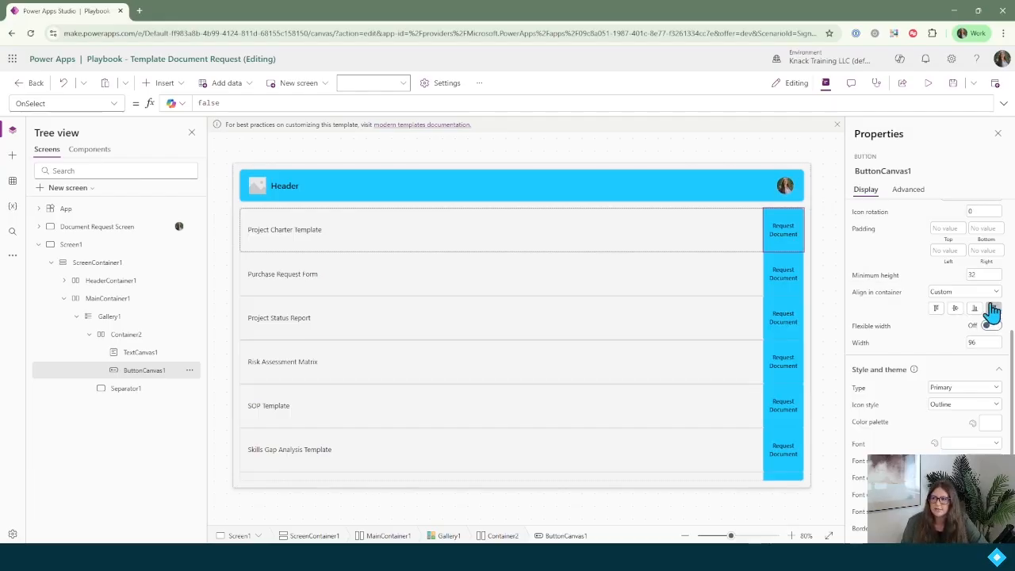
click(956, 312)
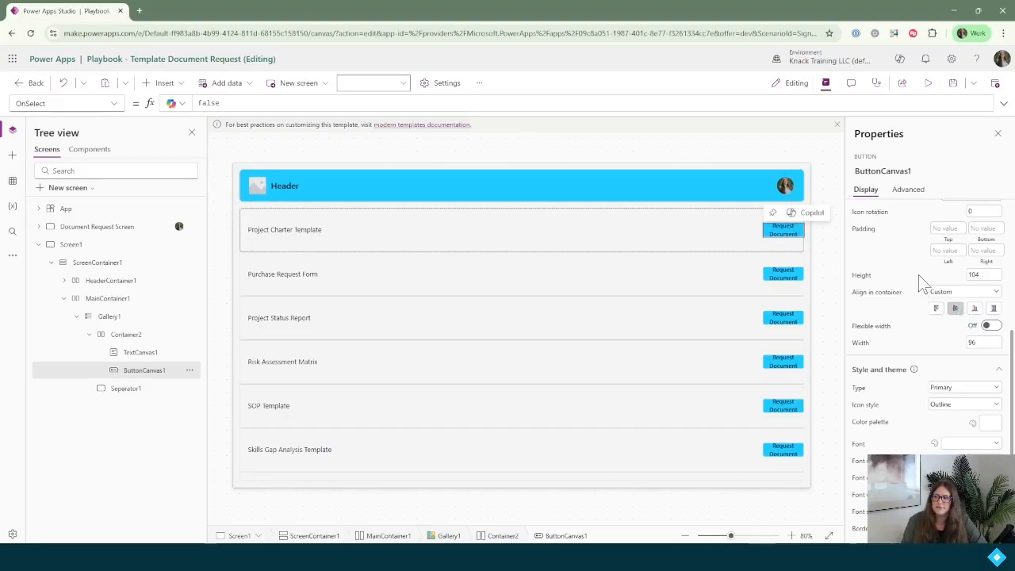
double_click(983, 274)
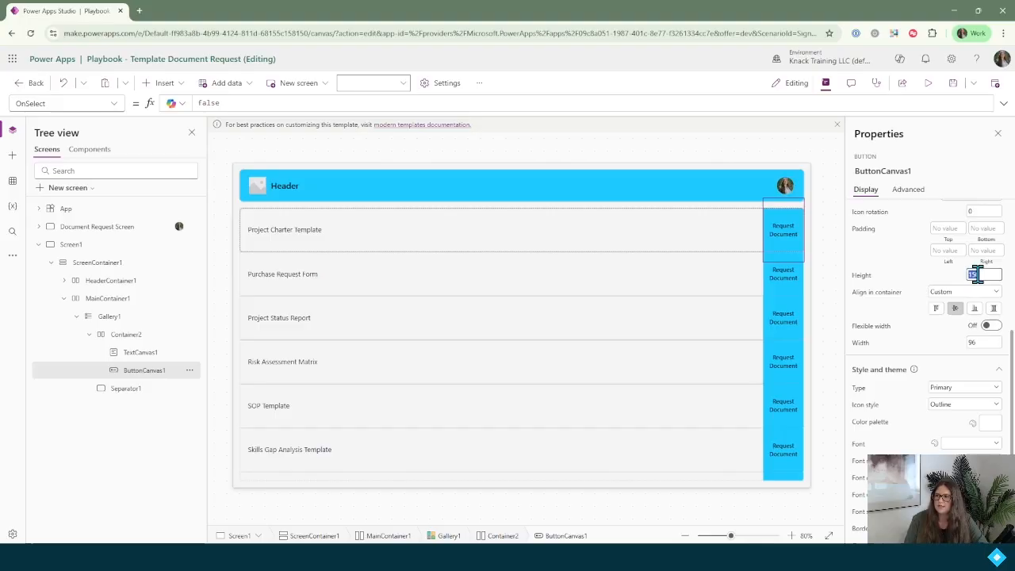
text(40)
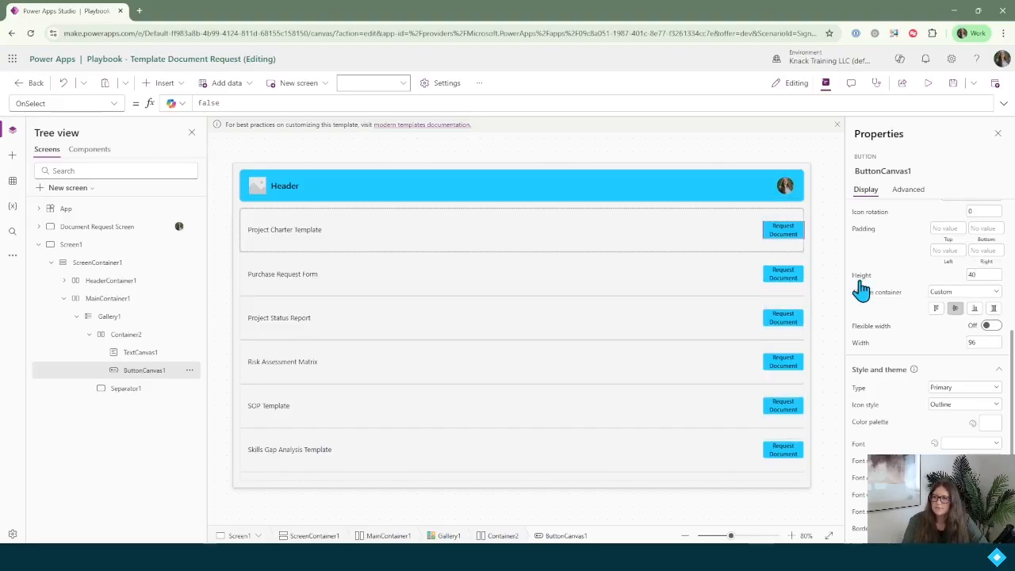
Turn on flexible width for the Request Document button, leaving its fill portions at 1.
click(992, 326)
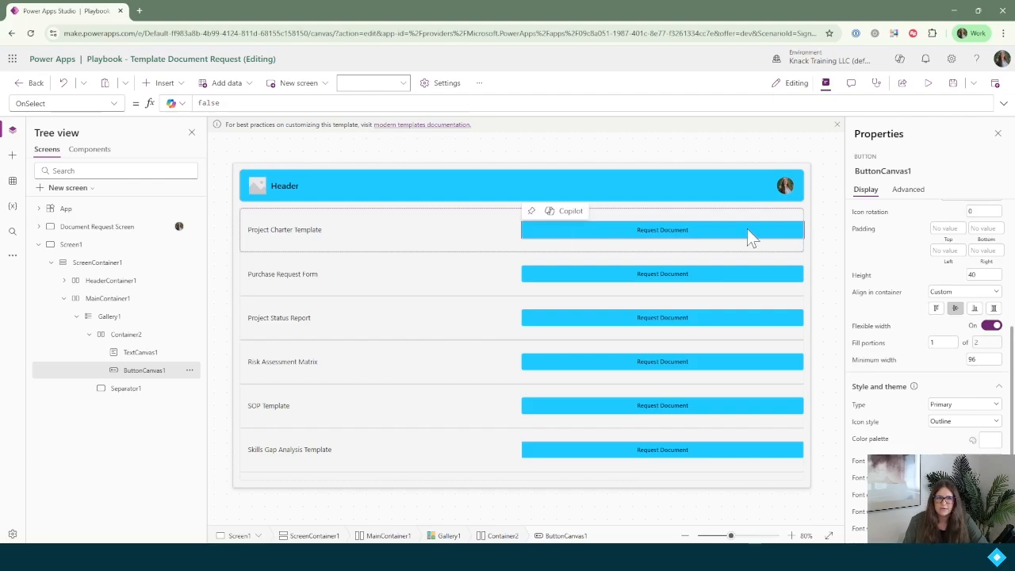
double_click(944, 342)
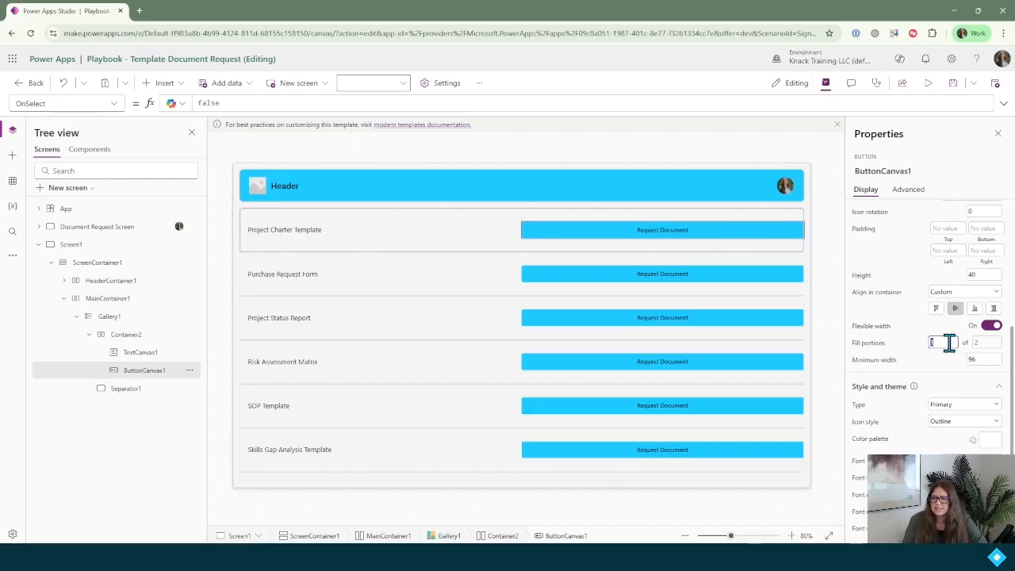
click(913, 347)
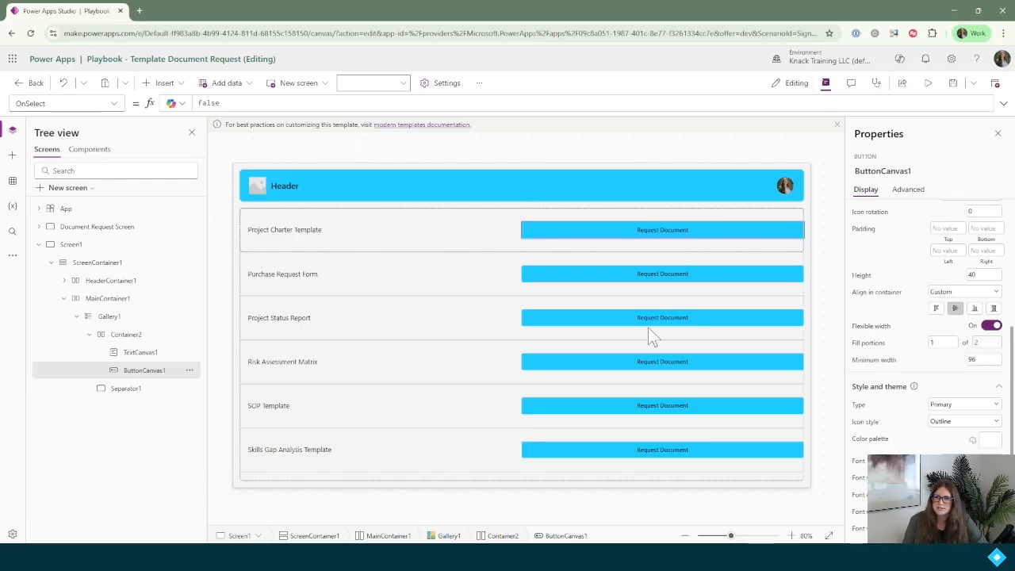
Set the fill portions of the template name text in the gallery row to 2.
click(158, 360)
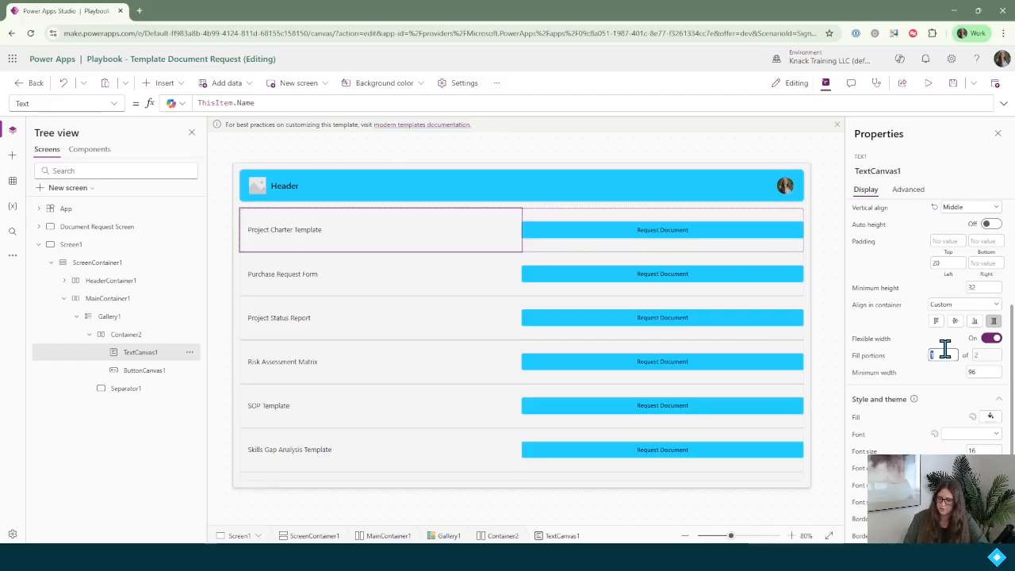
text(2)
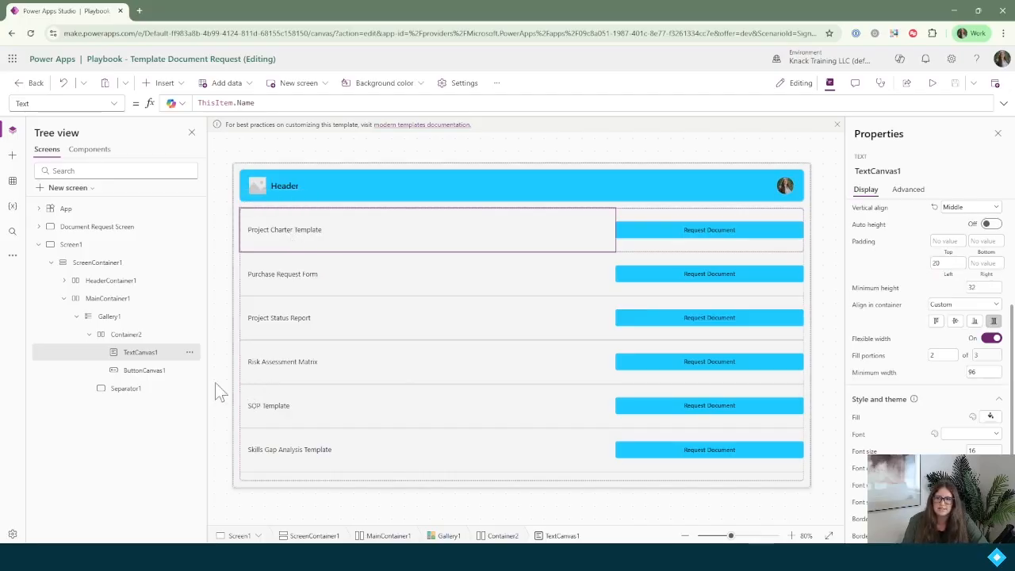
Set the right padding of the gallery row's container to 20.
click(142, 370)
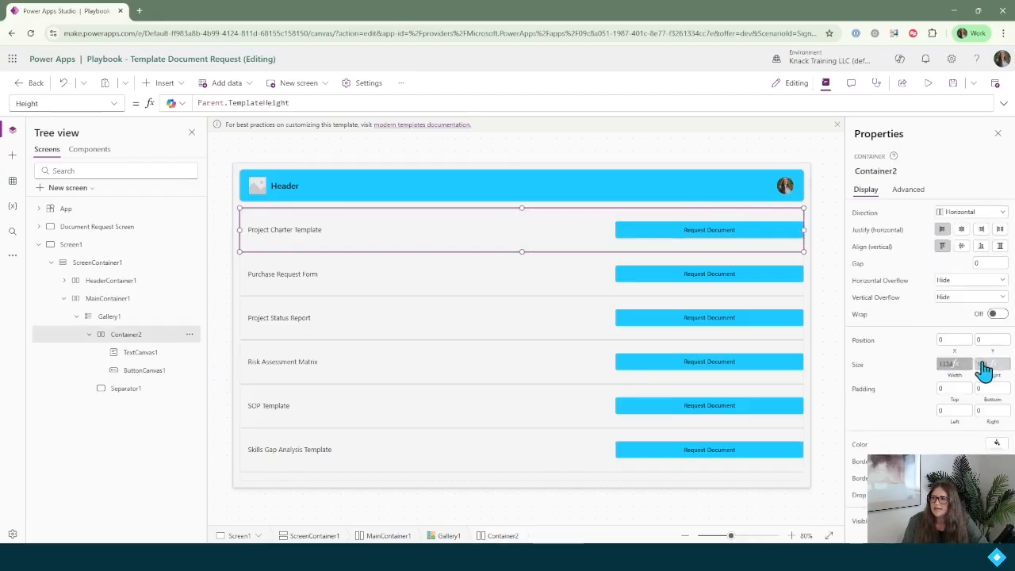
click(992, 410)
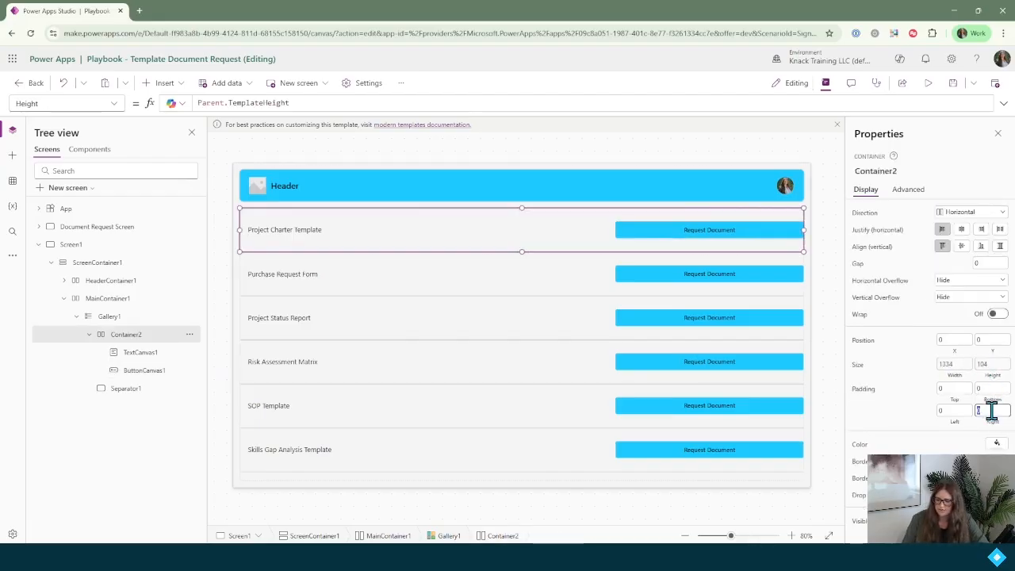
click(919, 413)
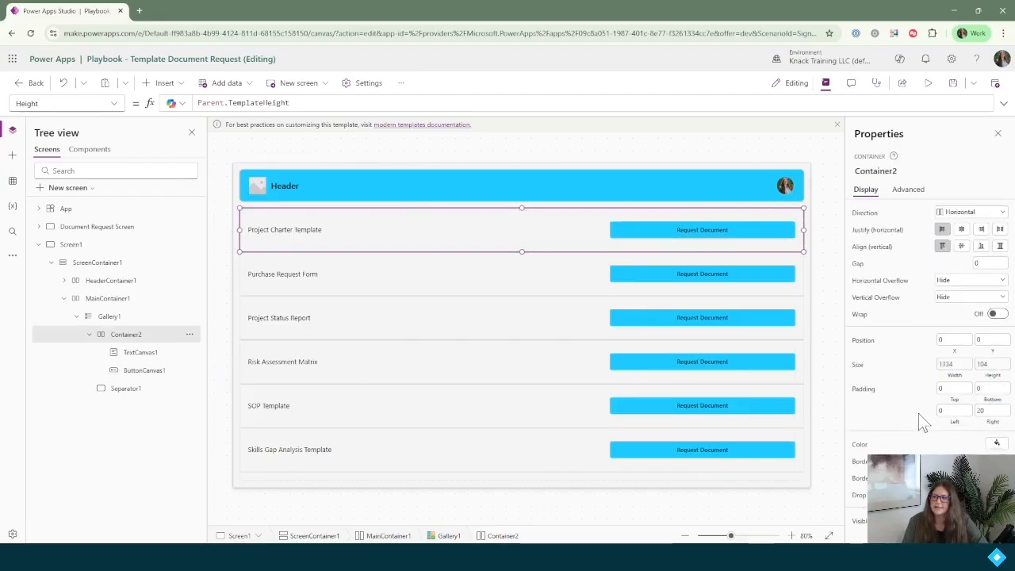
click(825, 260)
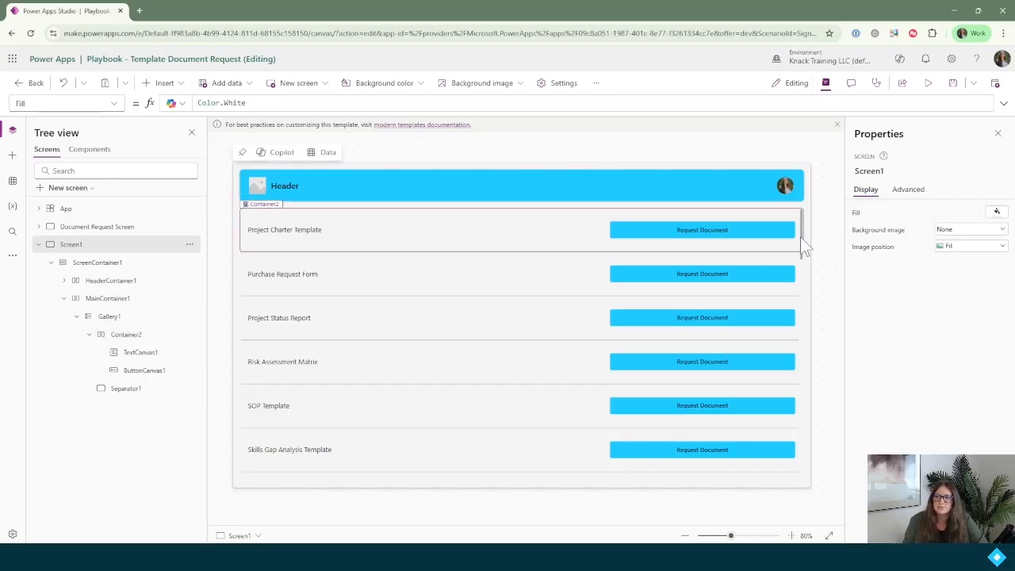
Set the right padding of Container2, which holds the name text and request button, to 40.
click(147, 337)
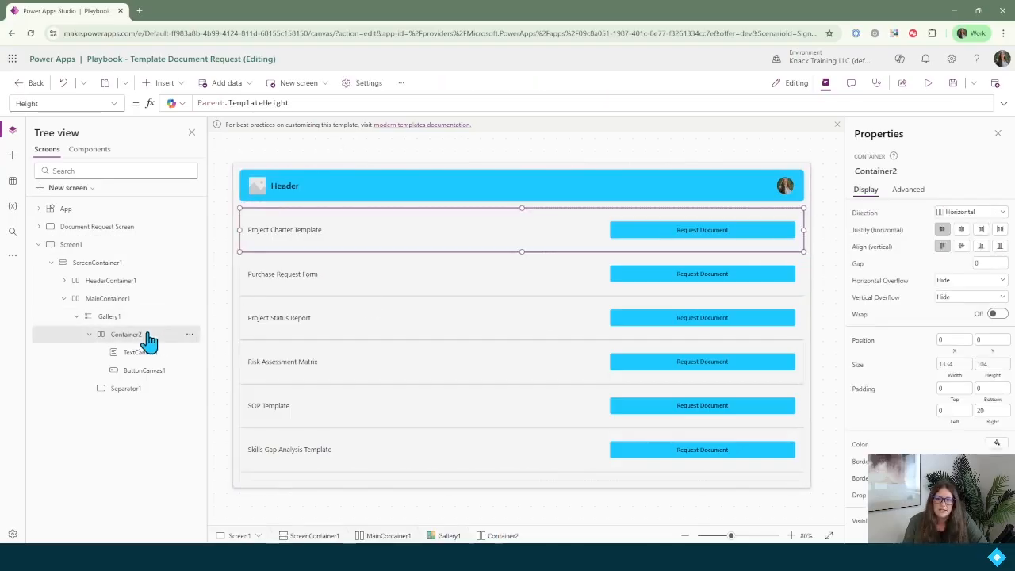
double_click(982, 411)
text(40)
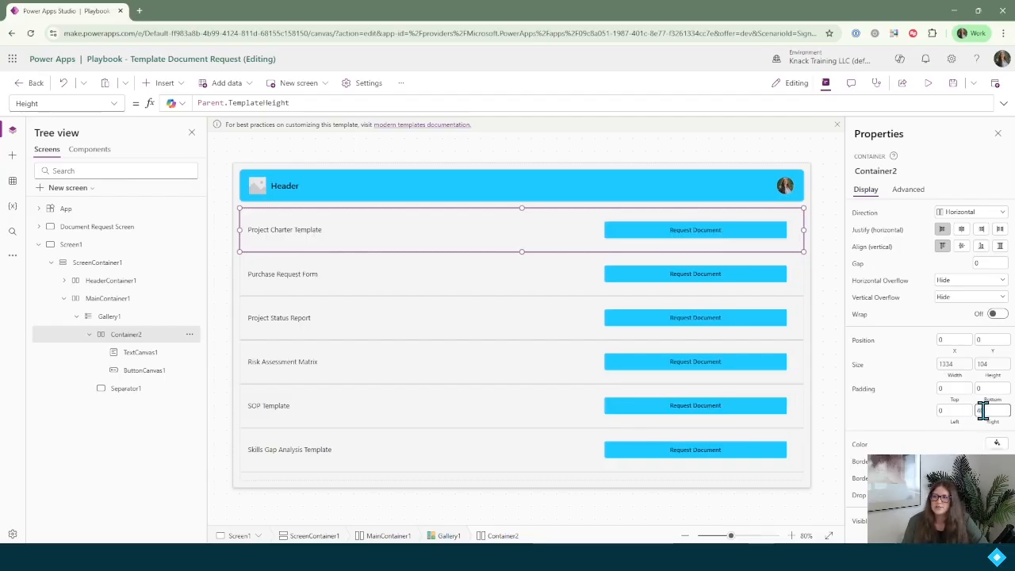
click(831, 230)
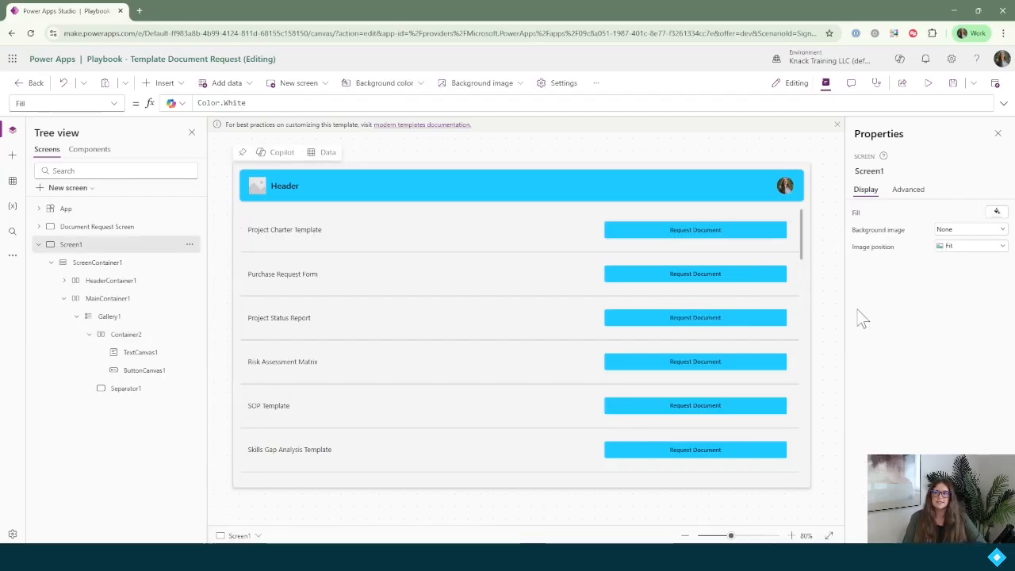
With the Request Document button selected, create a new Power Automate flow from blank within the app.
click(651, 238)
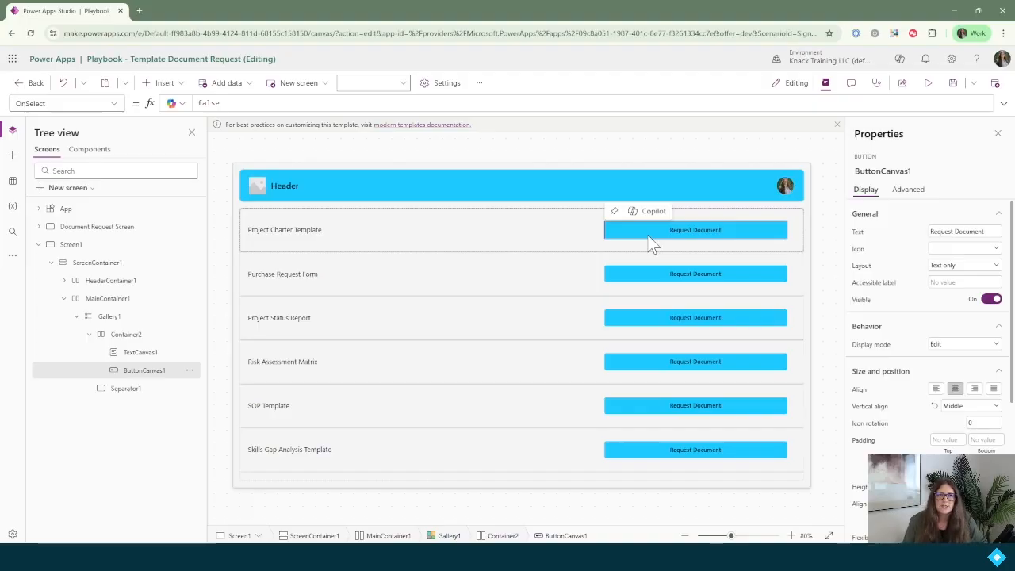
click(12, 256)
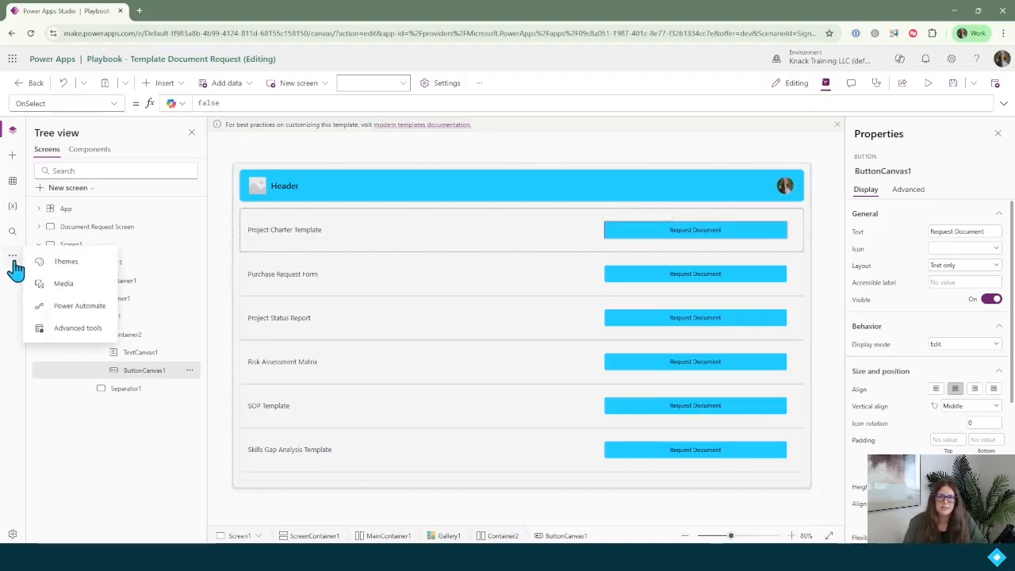
click(90, 307)
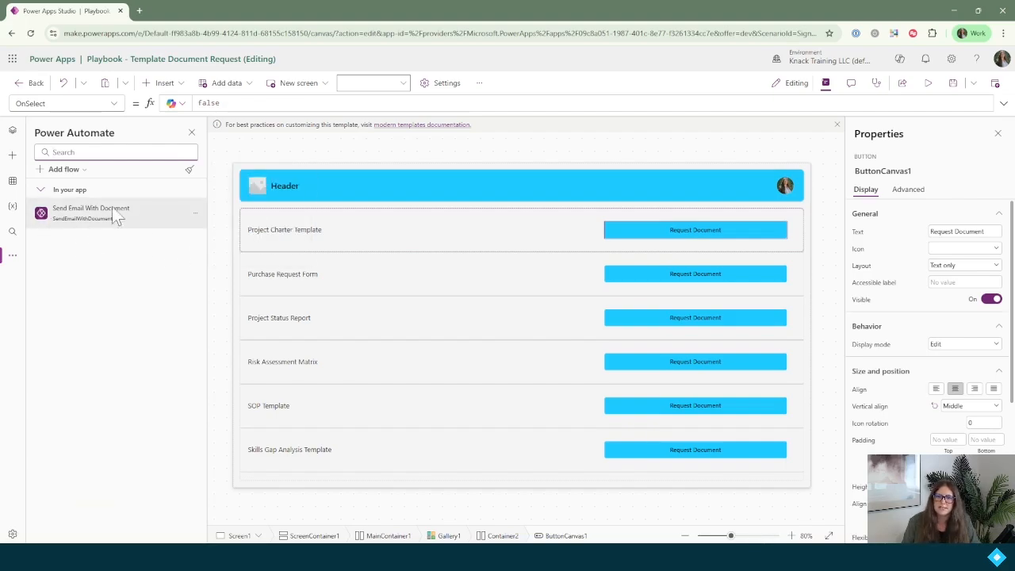
mouse_move(169, 227)
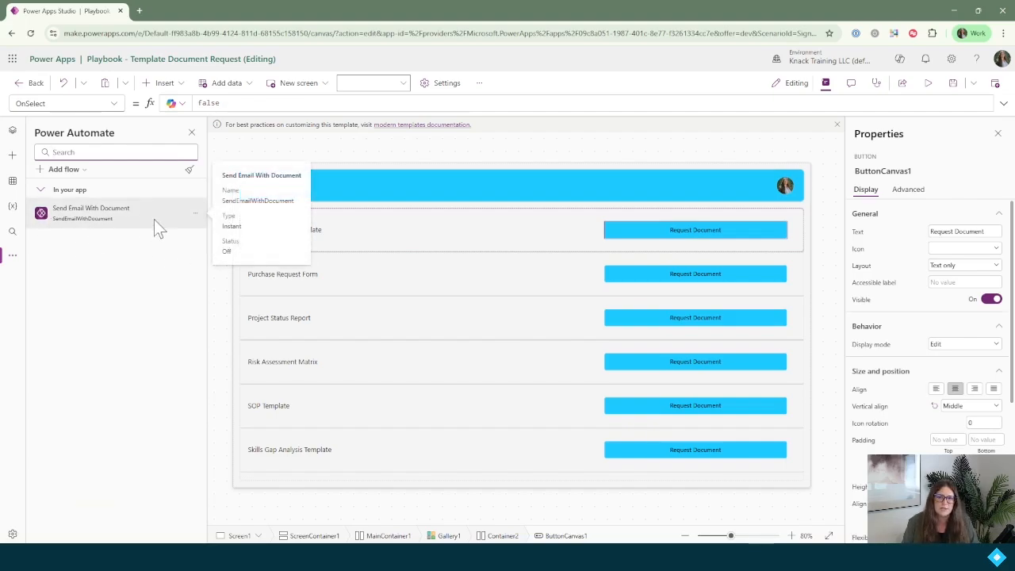
click(63, 172)
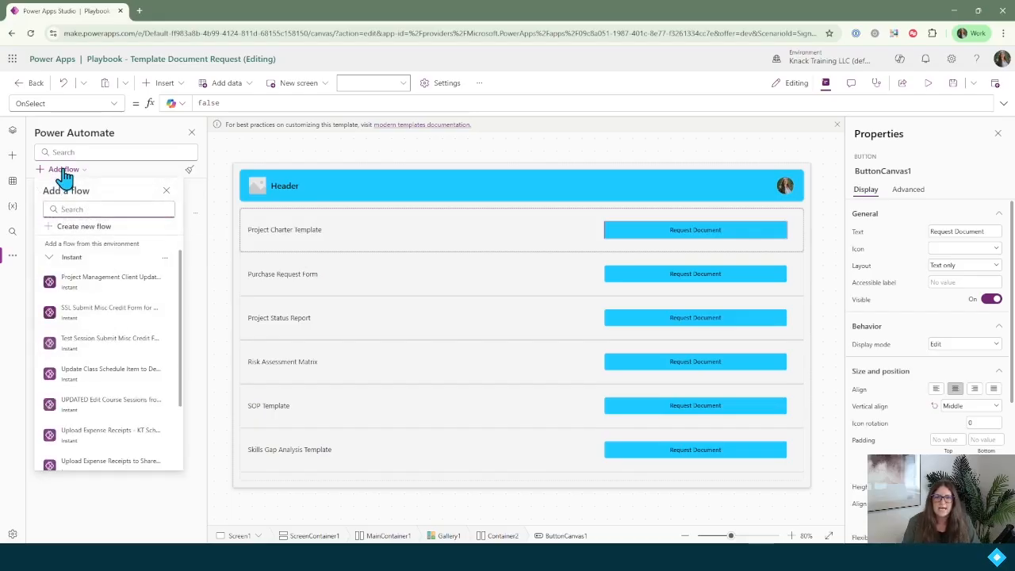
click(86, 229)
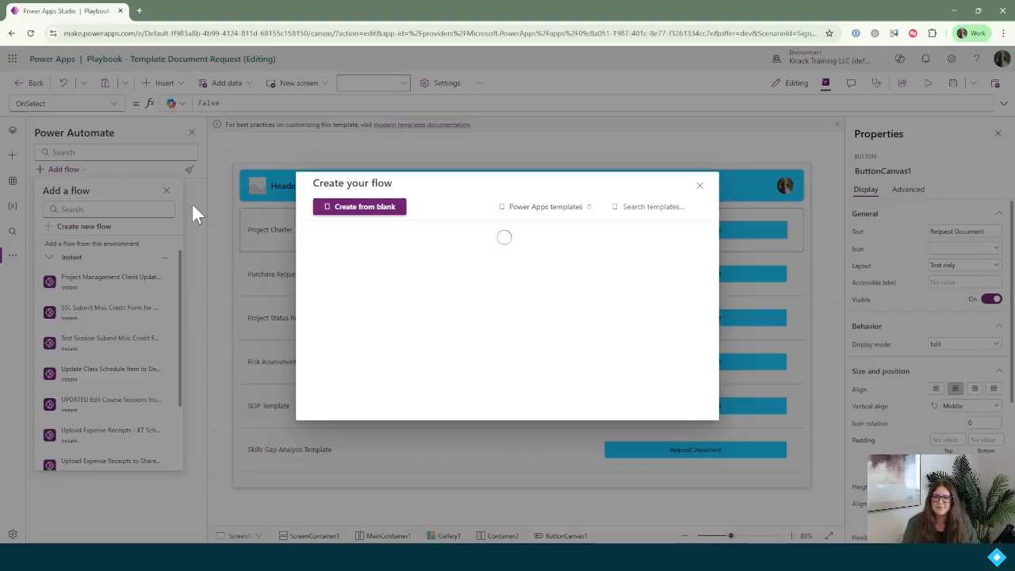
click(362, 208)
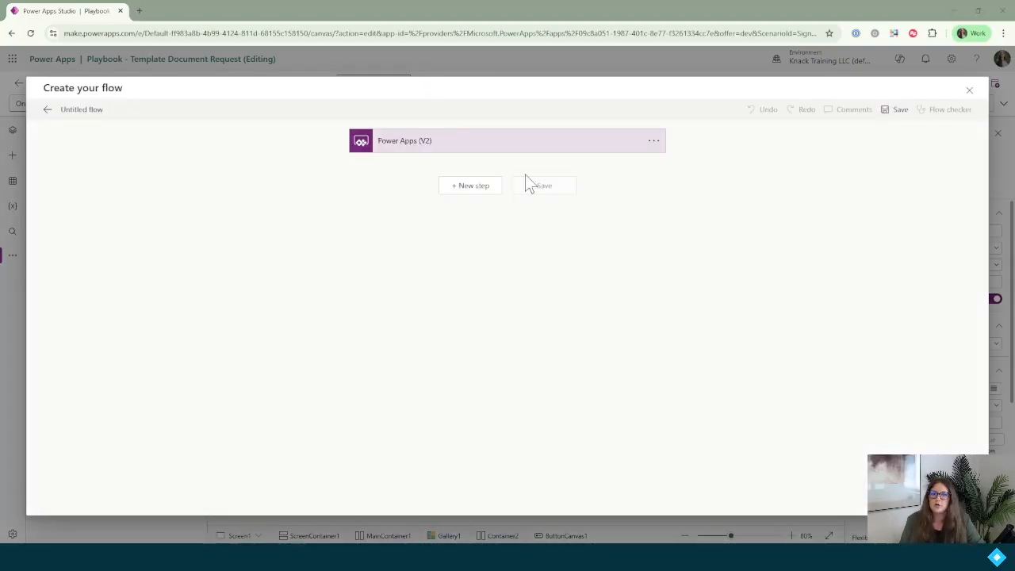
Name the new flow "Playbook: Document Request Library".
triple_click(93, 110)
key(BackSpace)
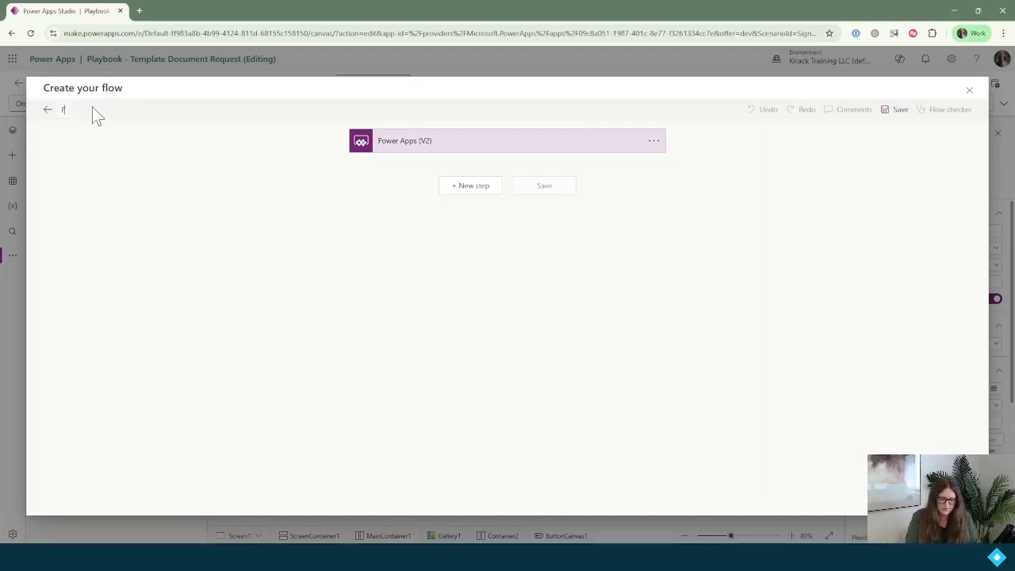
text(Playbook: Document Request Library)
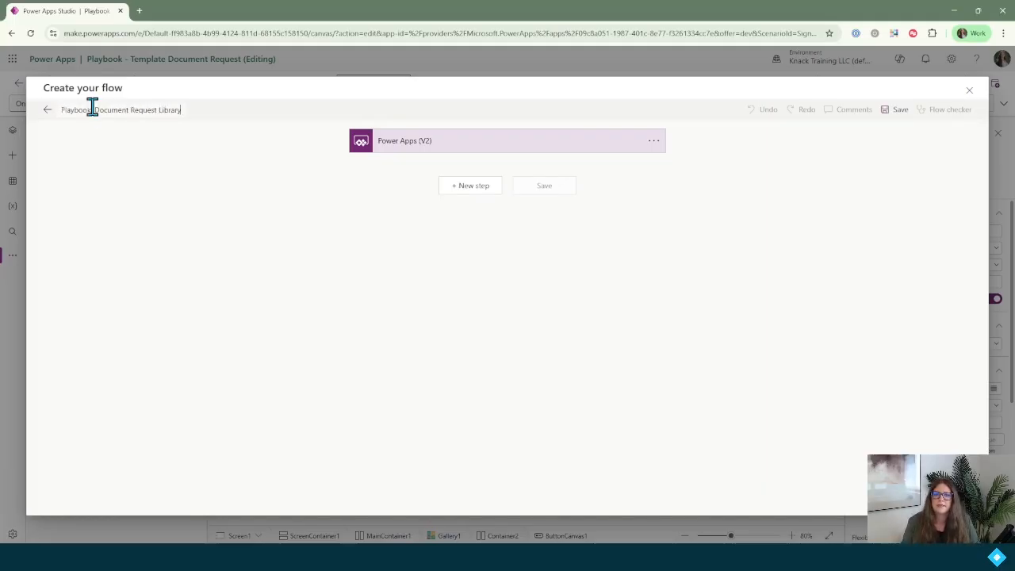
click(210, 168)
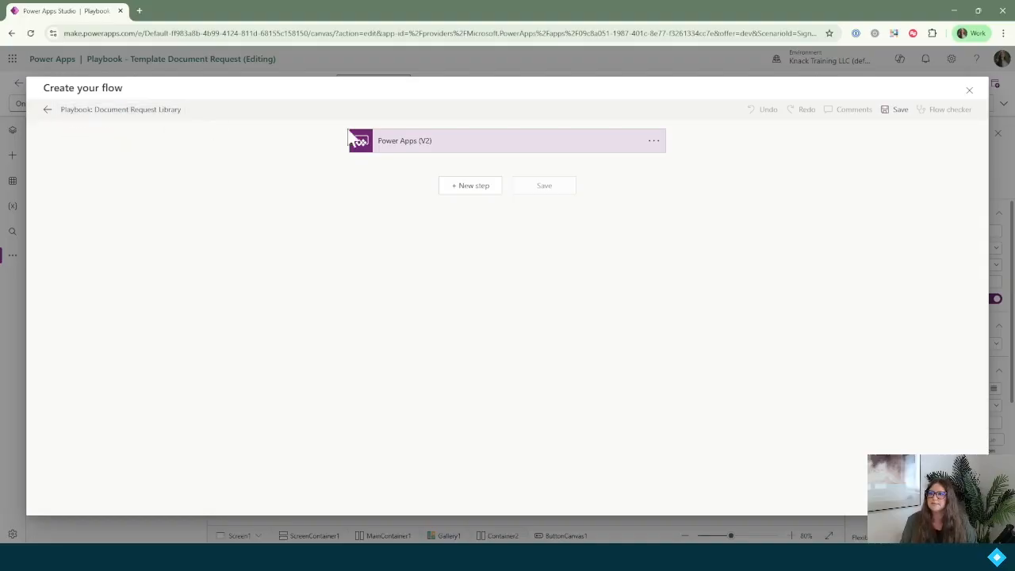
Add a text input named "File Name" to the flow's Power Apps (V2) trigger.
click(421, 147)
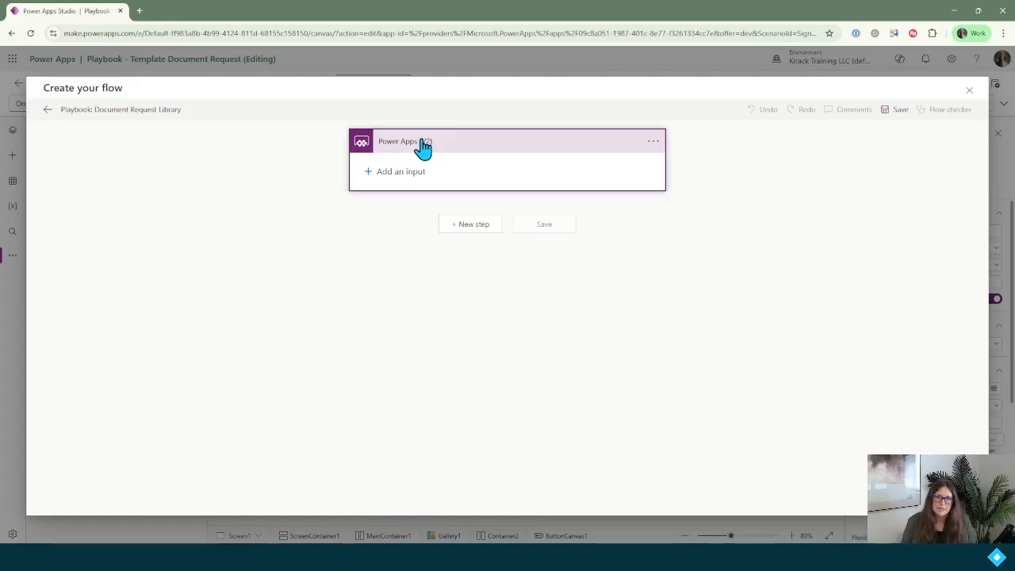
click(368, 173)
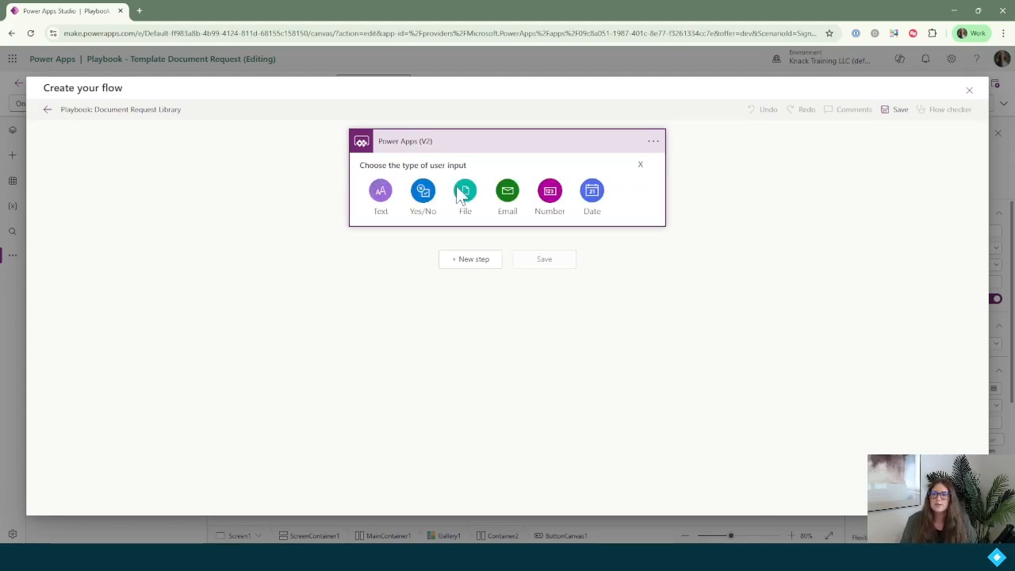
click(380, 193)
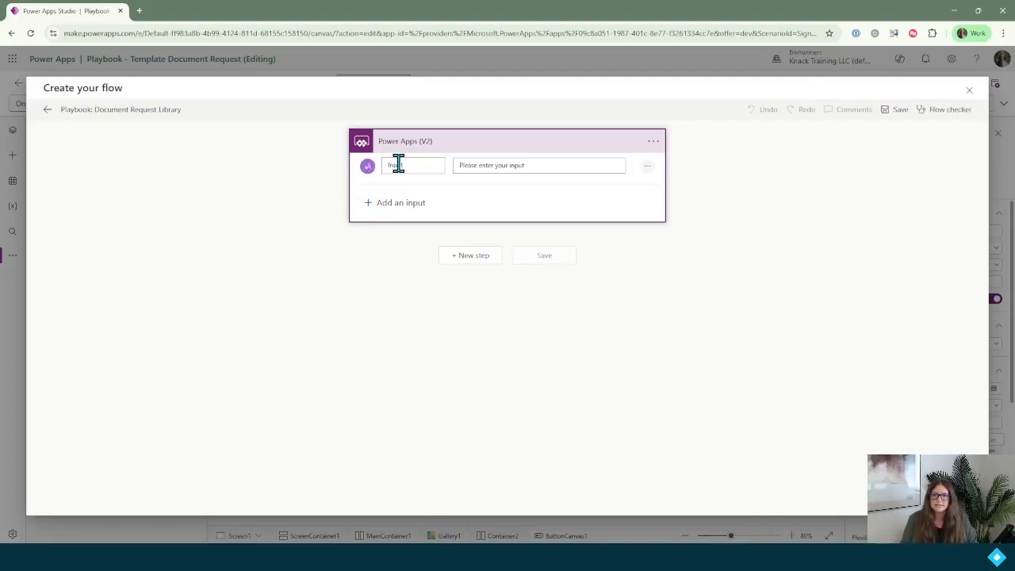
double_click(399, 163)
text(H)
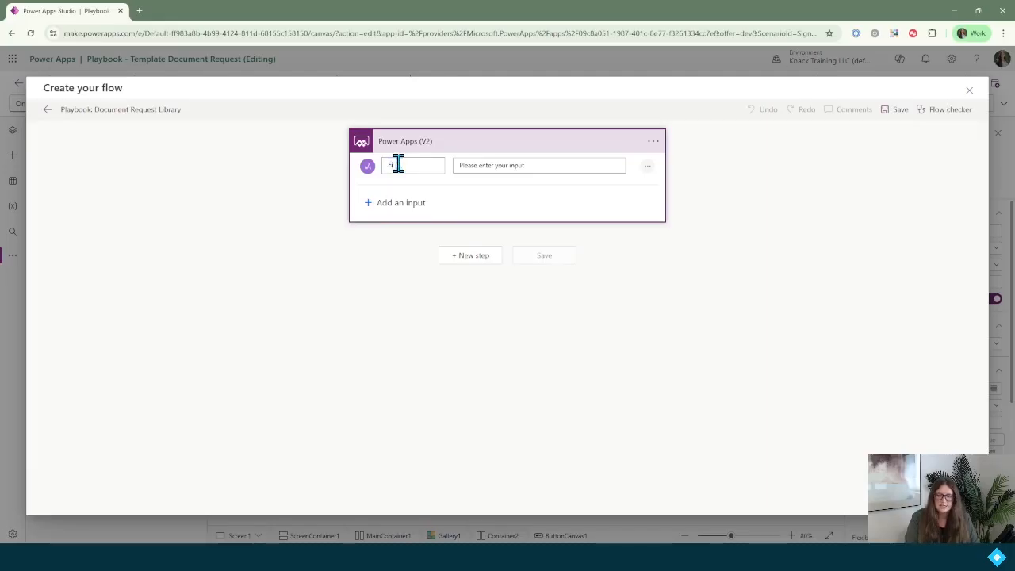
text(ile Name)
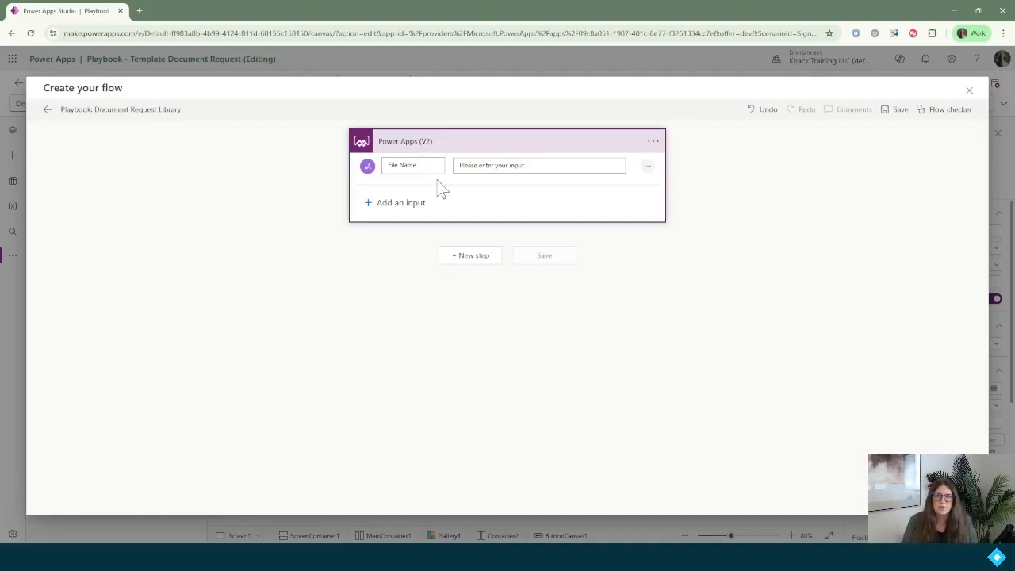
Add a second text input named "User Email" to the Power Apps (V2) trigger.
click(370, 202)
click(380, 221)
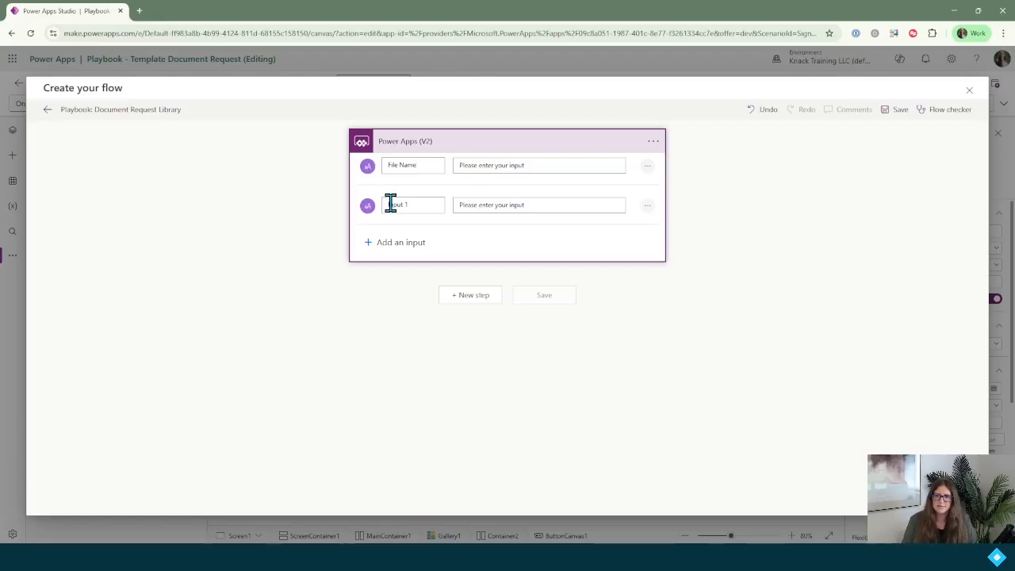
triple_click(392, 204)
key(BackSpace)
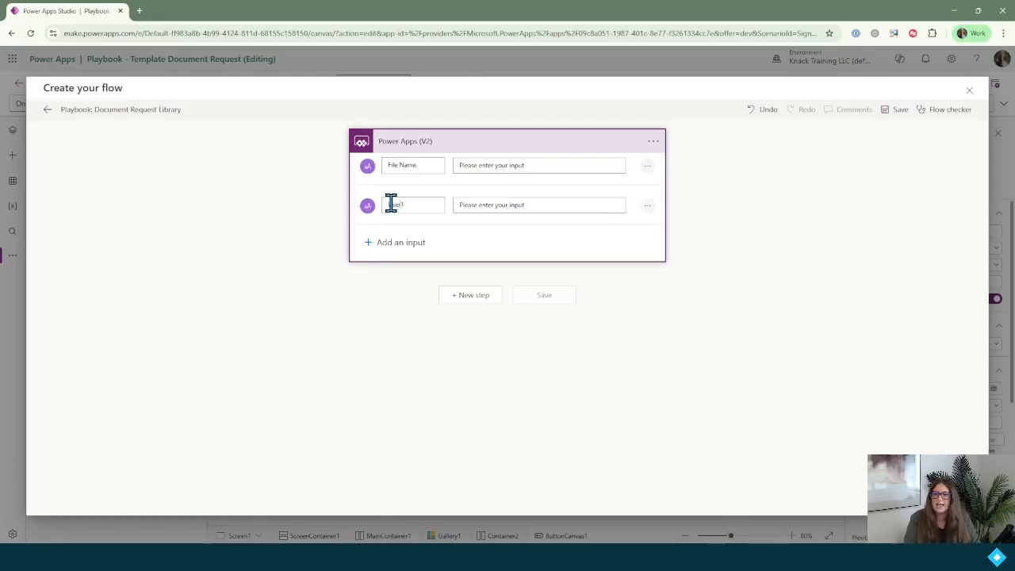
text(User Email)
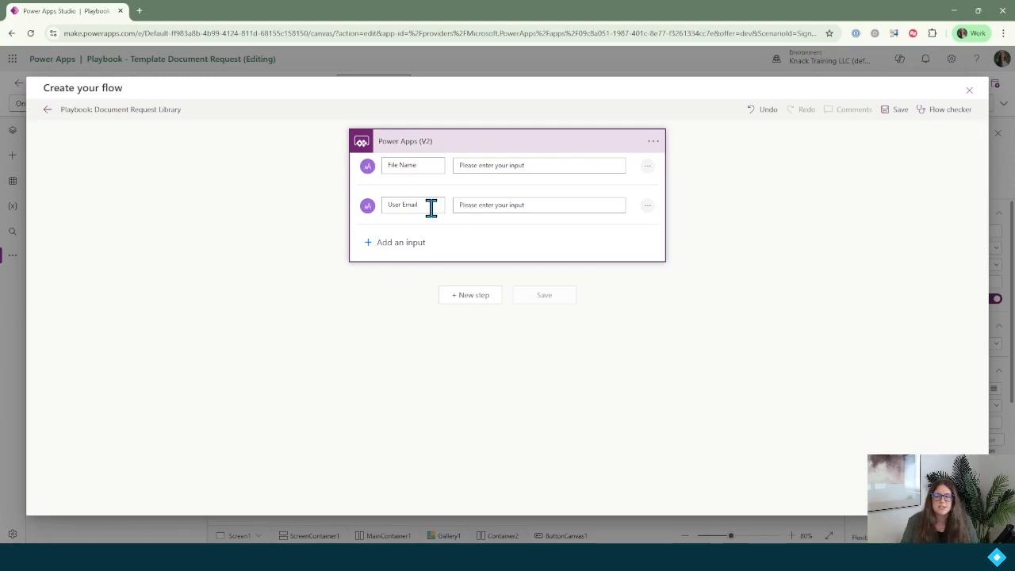
Add a third text input named "File Name With Extension" to the Power Apps (V2) trigger.
click(370, 250)
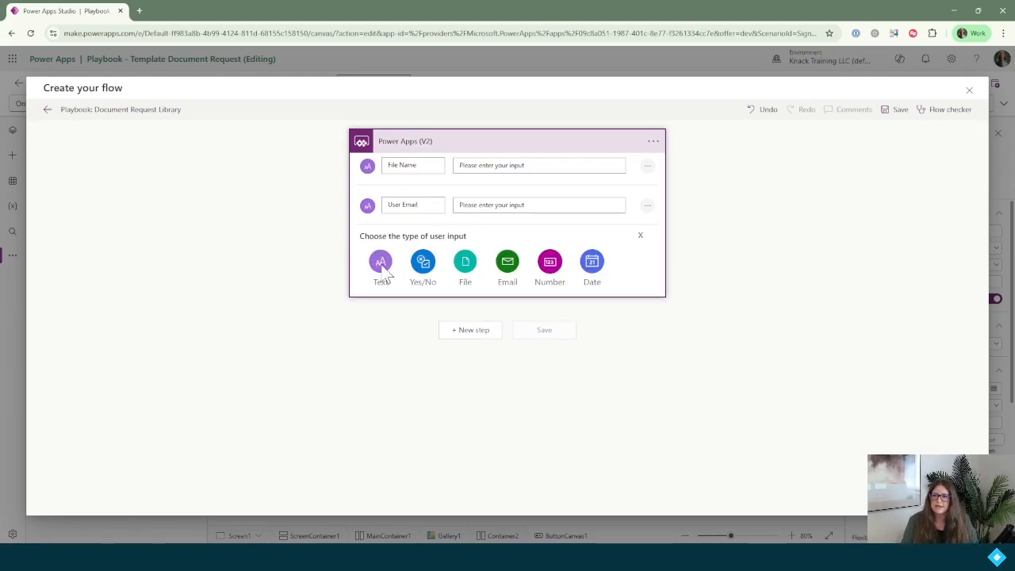
click(381, 264)
triple_click(392, 247)
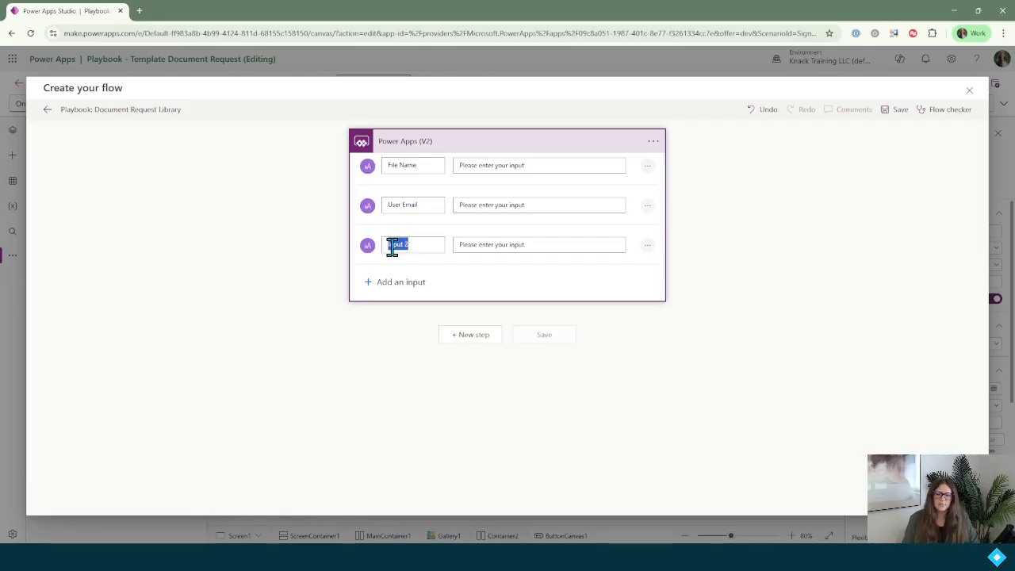
key(BackSpace)
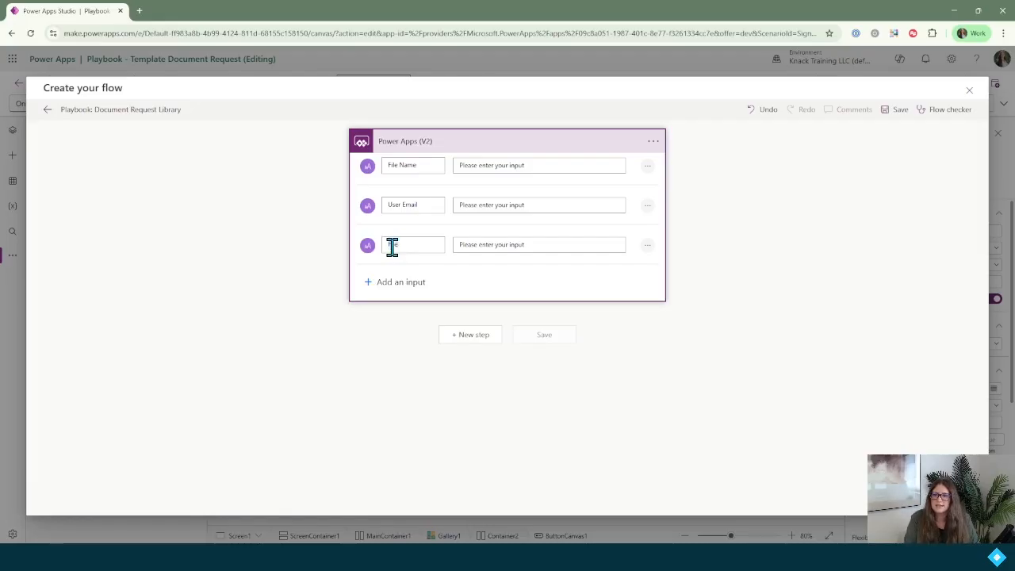
text(File Name W)
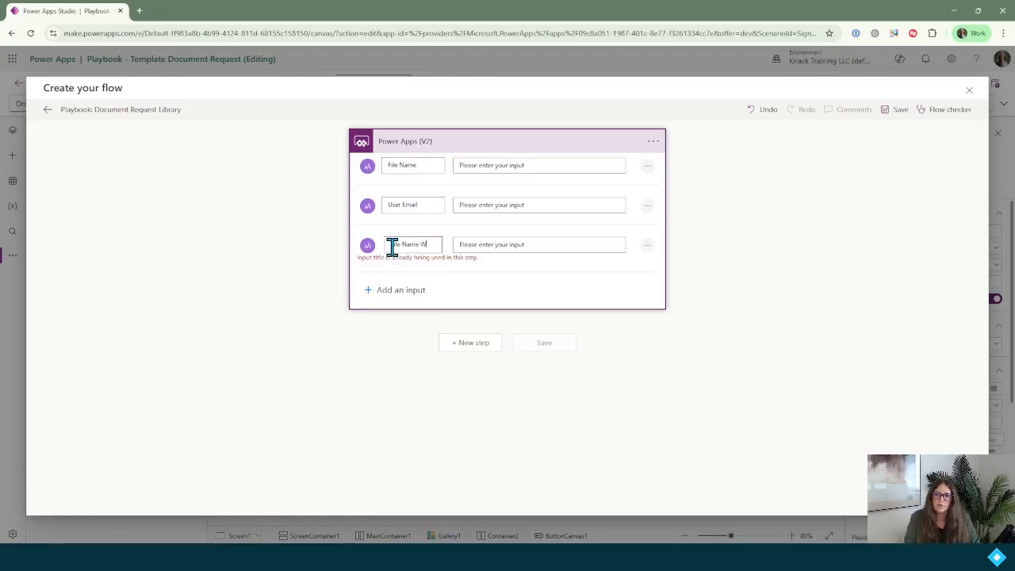
text(ith Extension)
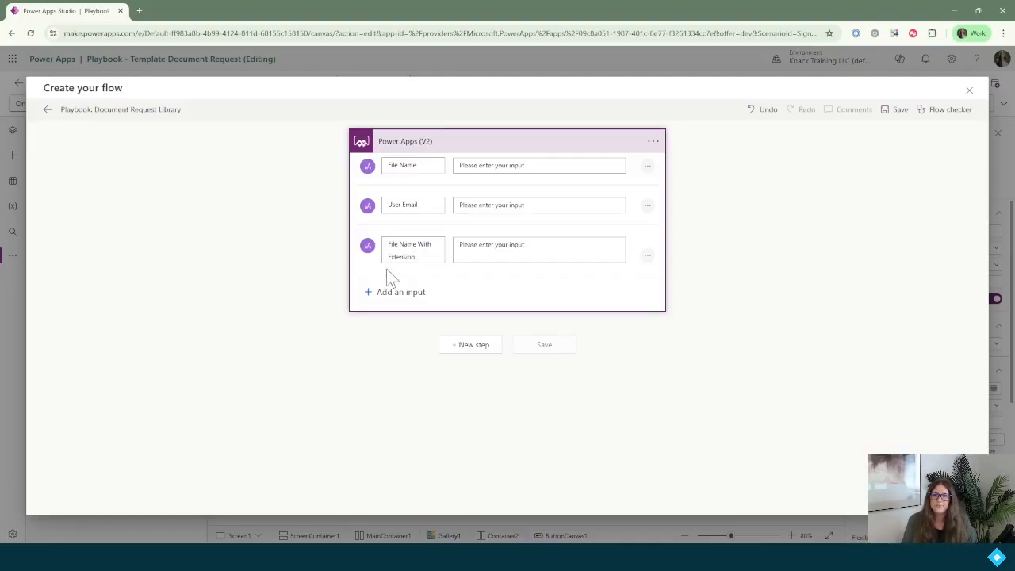
Add a fourth text input named "File Identifier" to the Power Apps (V2) trigger.
click(369, 293)
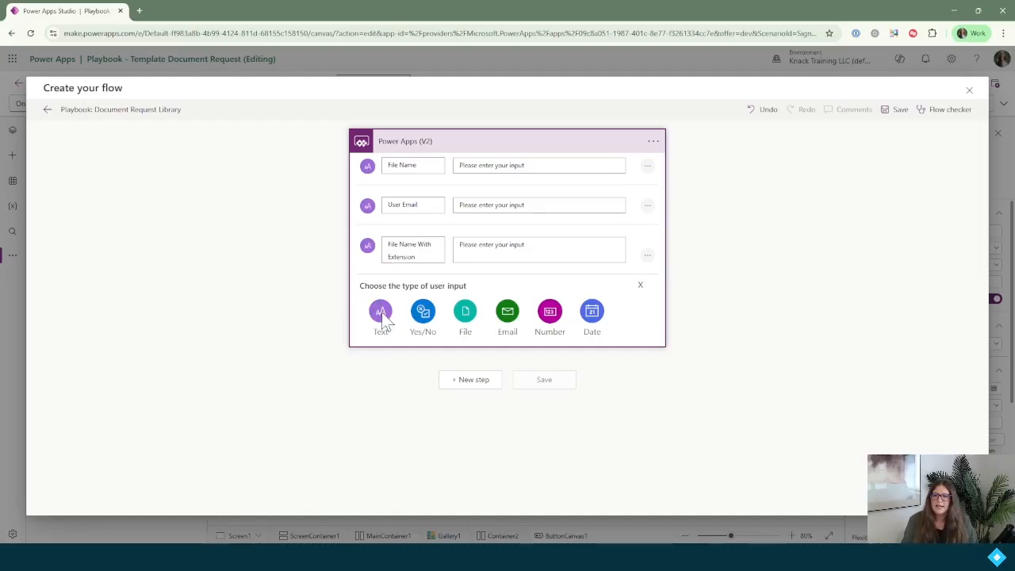
click(380, 313)
triple_click(389, 294)
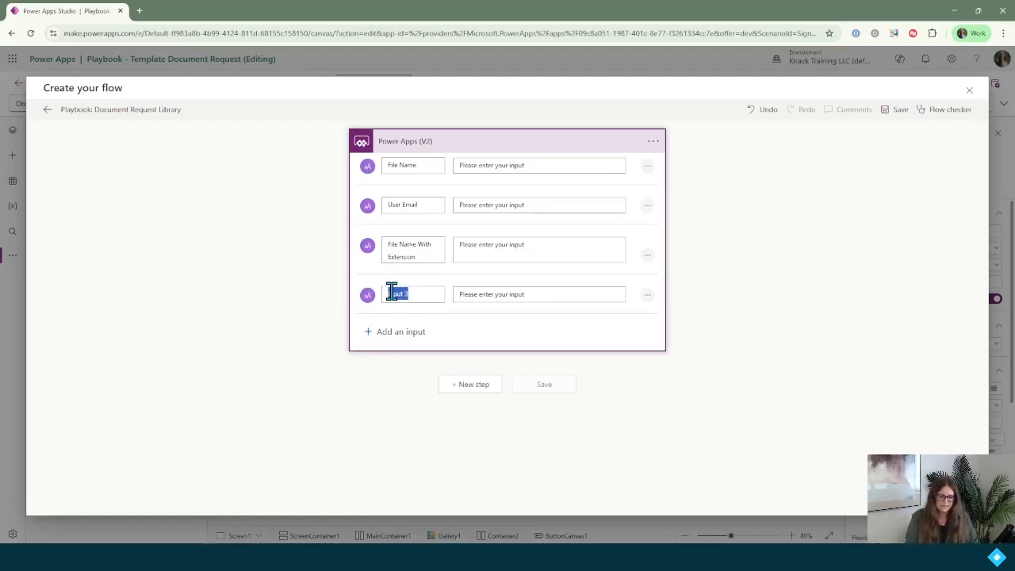
key(BackSpace)
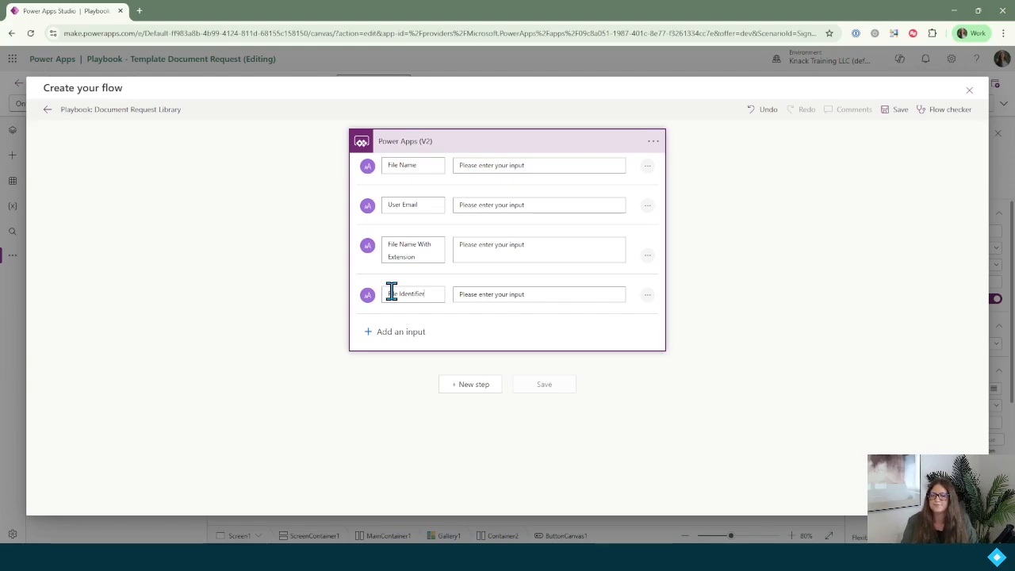
Add SharePoint's "Get file content" action after the Power Apps (V2) trigger.
click(308, 289)
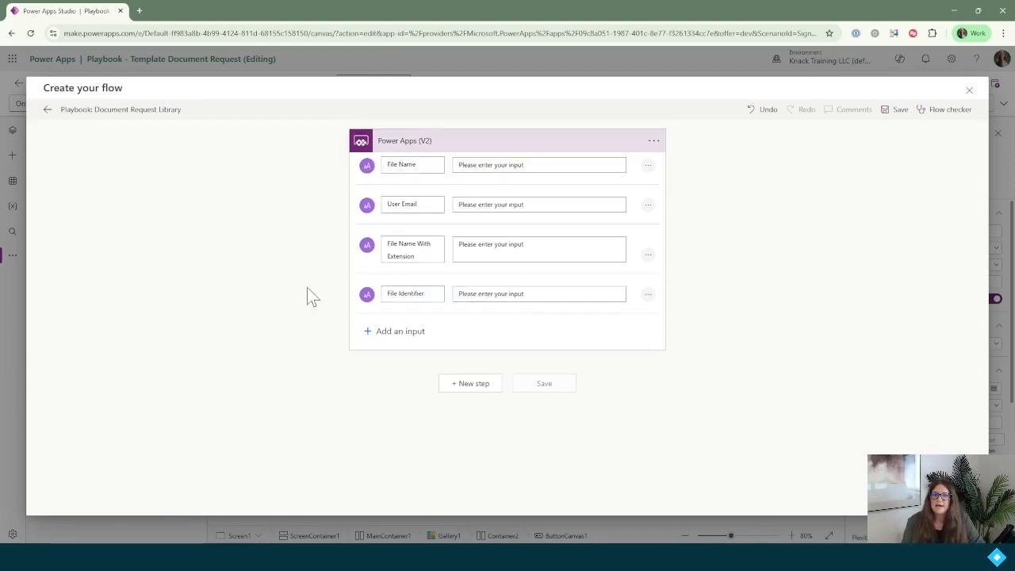
click(466, 387)
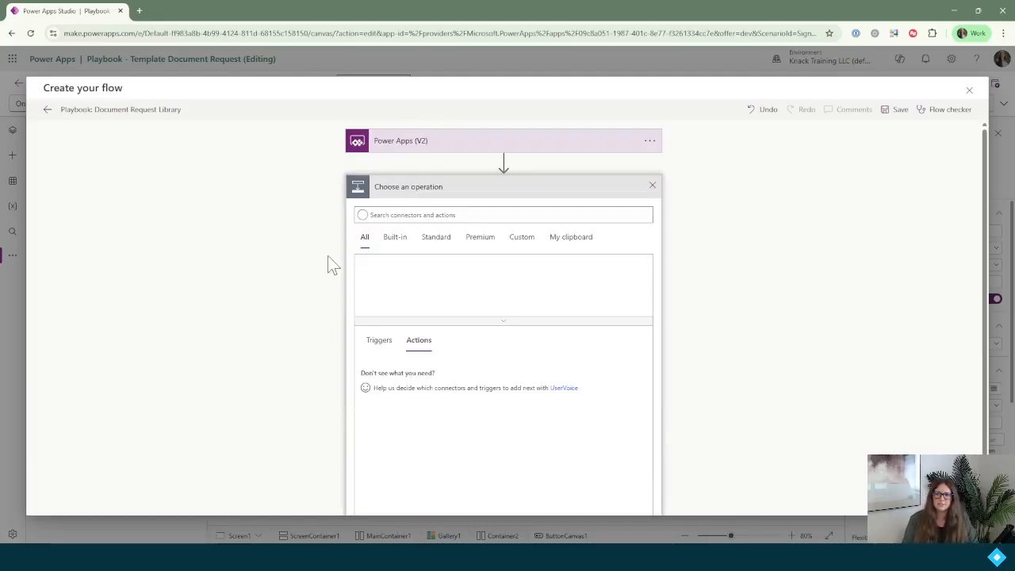
click(450, 215)
text(get)
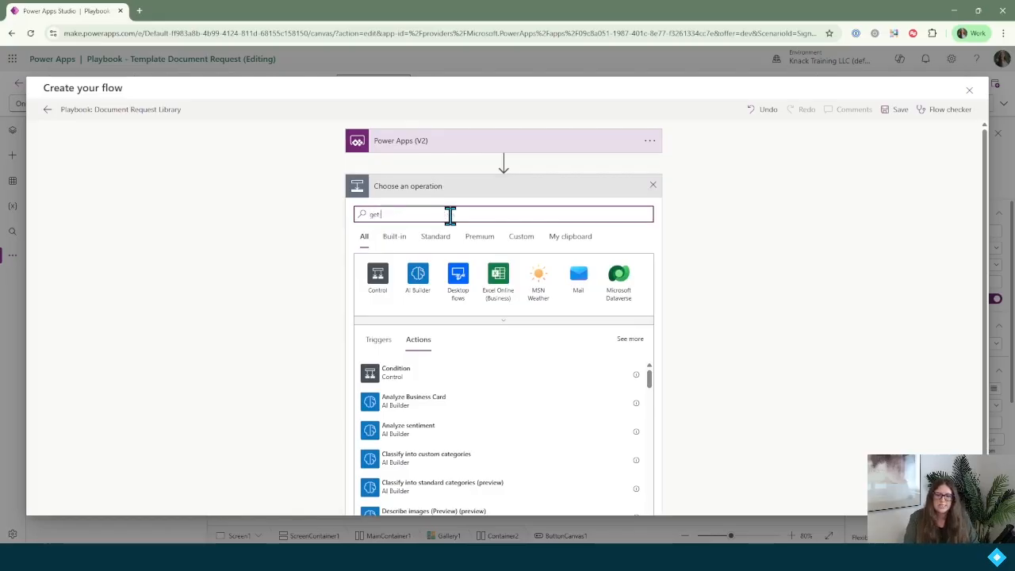
text( file content)
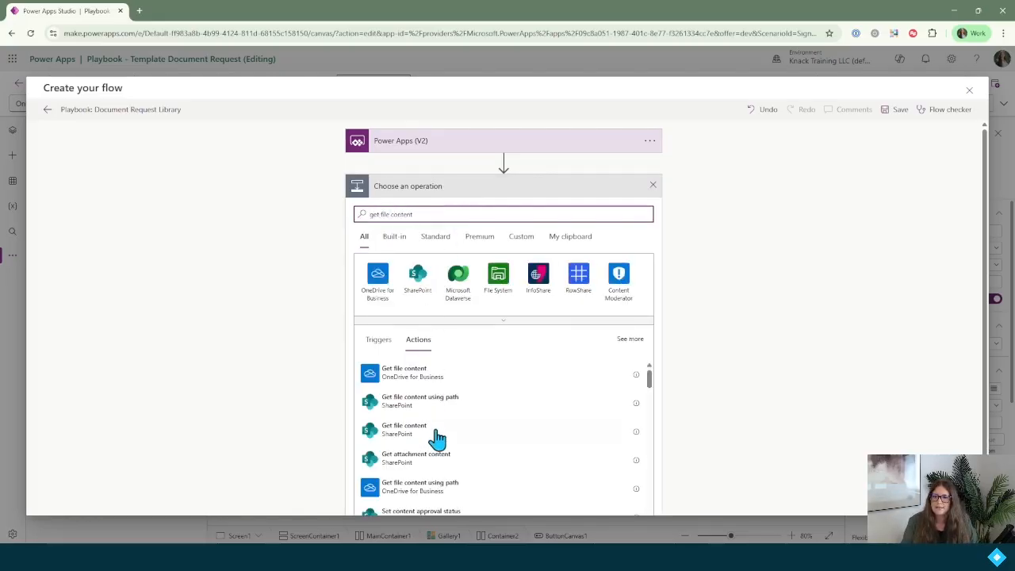
click(423, 433)
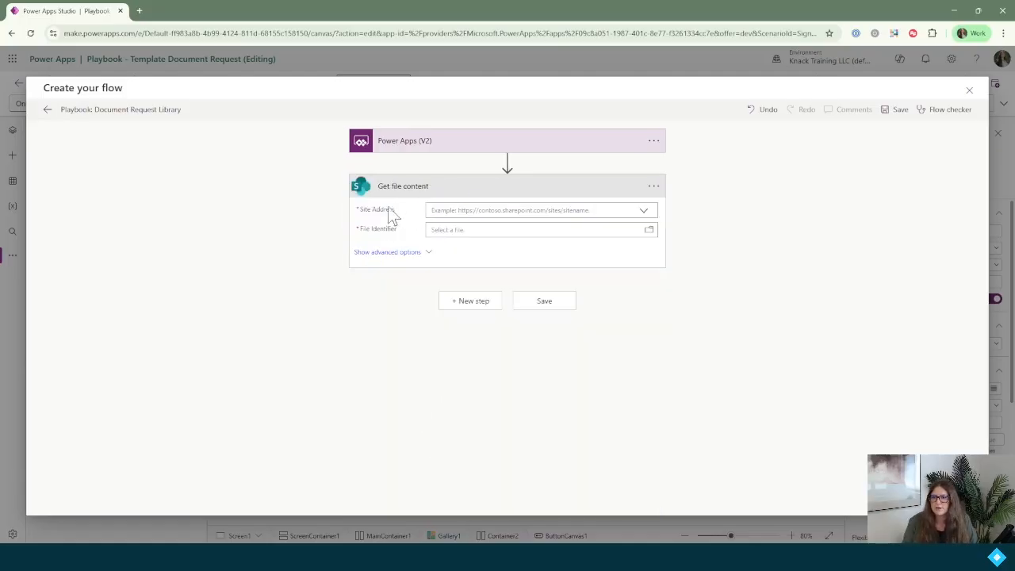
Set the Get file content action's site address to the Playbook site and its file identifier to the trigger's File Identifier input.
click(463, 208)
text(playb)
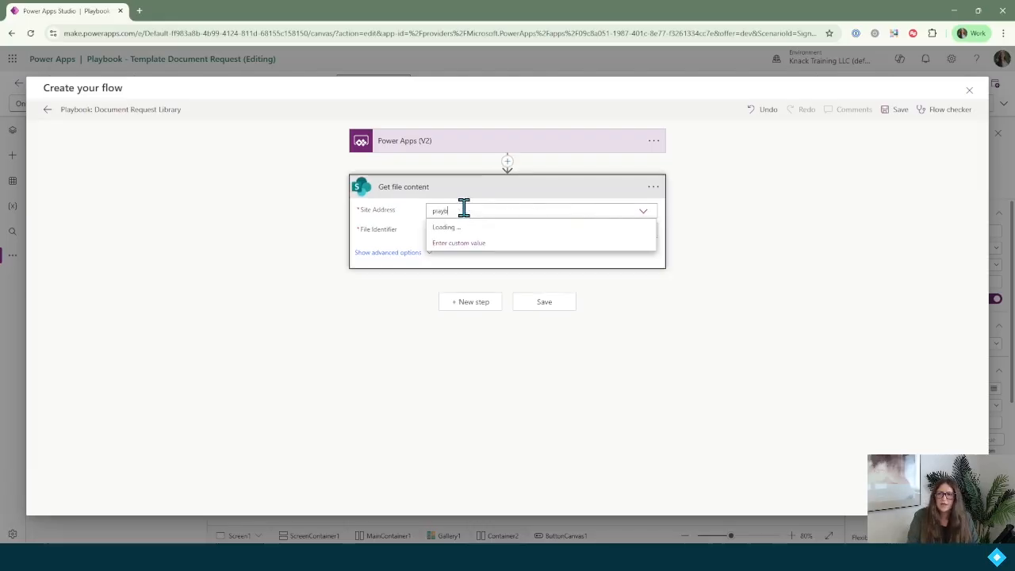
text(ook)
click(468, 226)
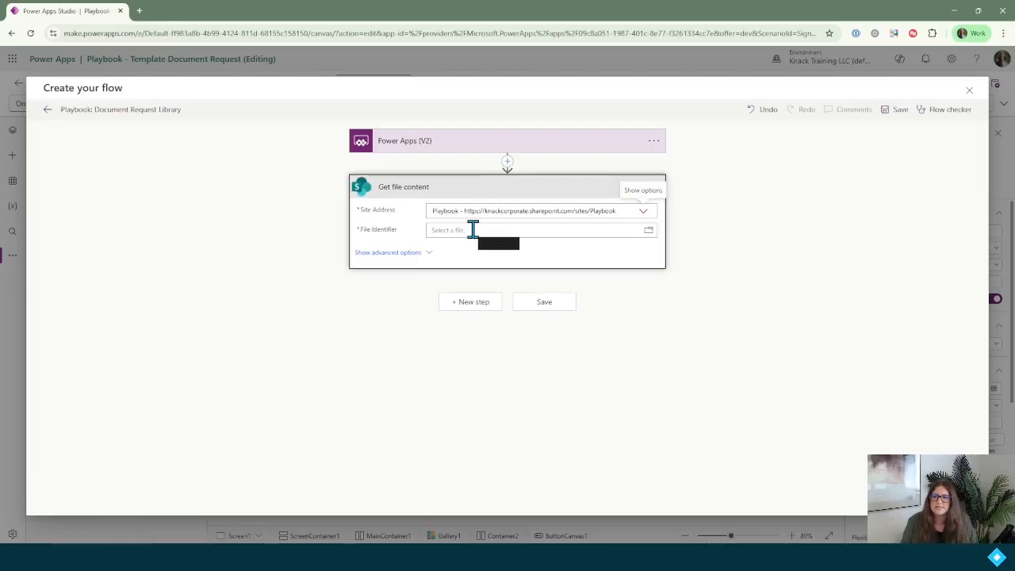
click(460, 230)
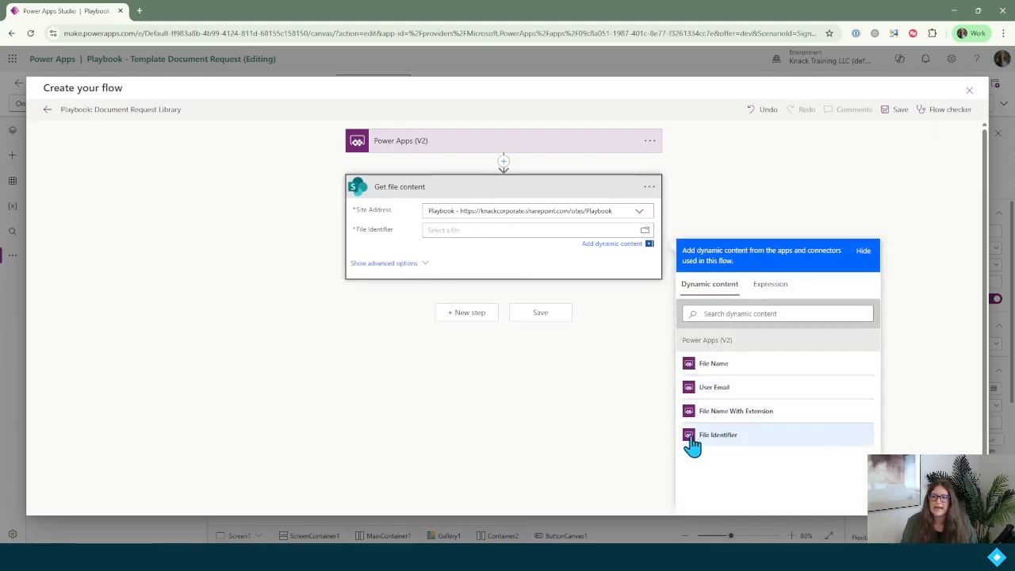
click(754, 445)
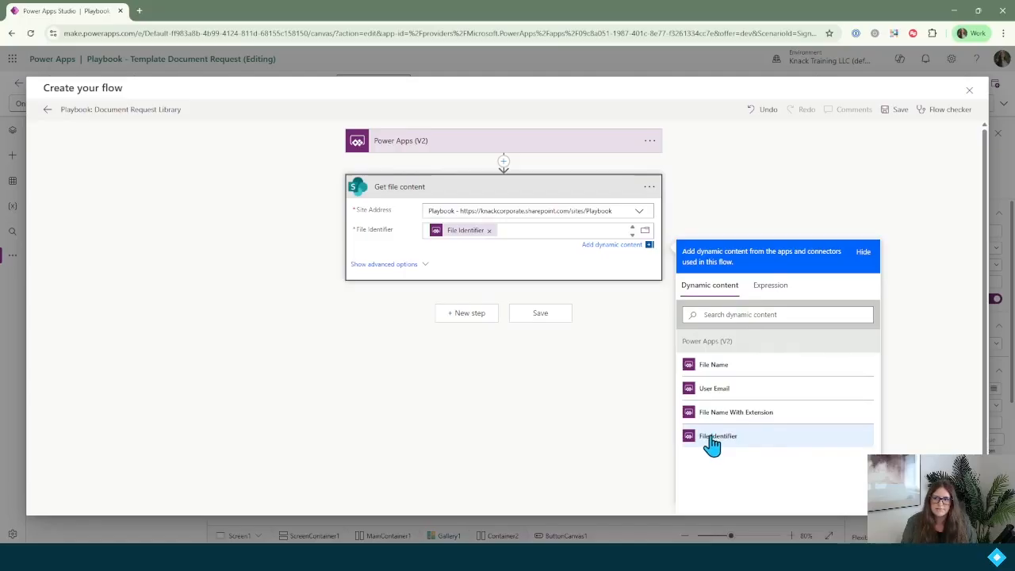
Add the Office 365 Outlook "Send an email (V2)" action after Get file content.
click(466, 317)
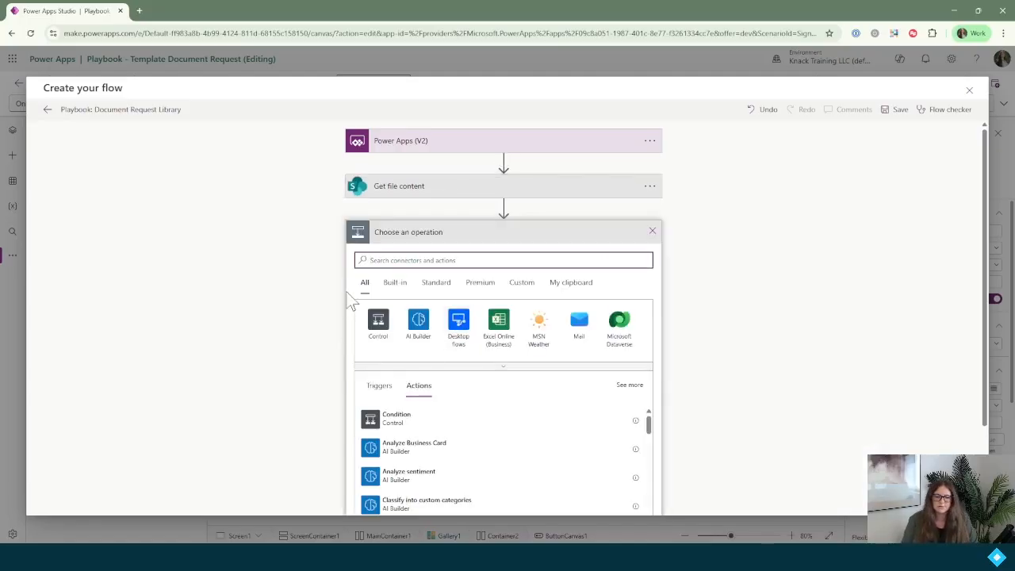
text(send a)
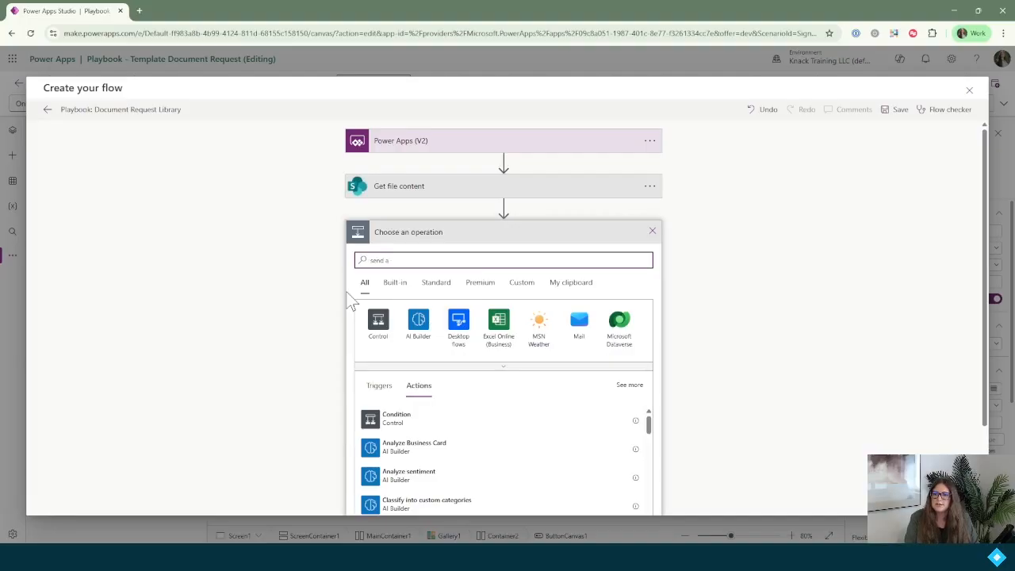
text(n email)
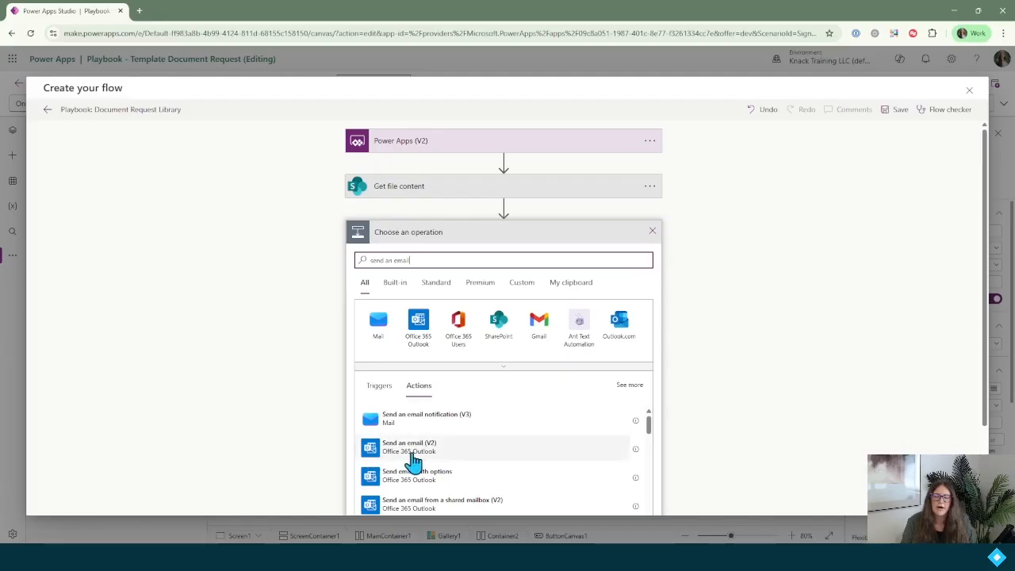
click(413, 460)
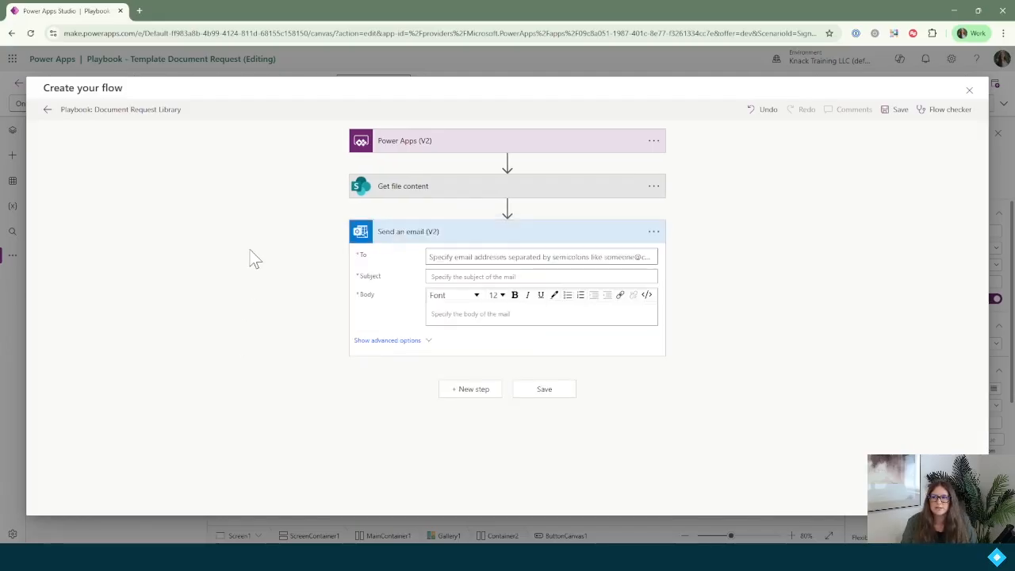
Address the email to the dynamic User Email value and set its subject to "Template Request:" followed by the dynamic File Name.
click(495, 260)
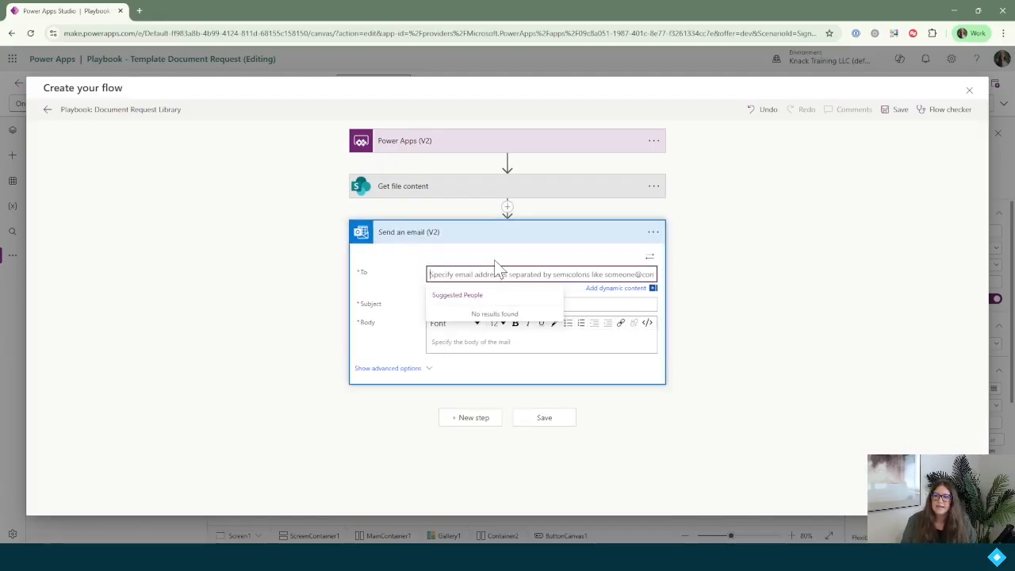
click(603, 291)
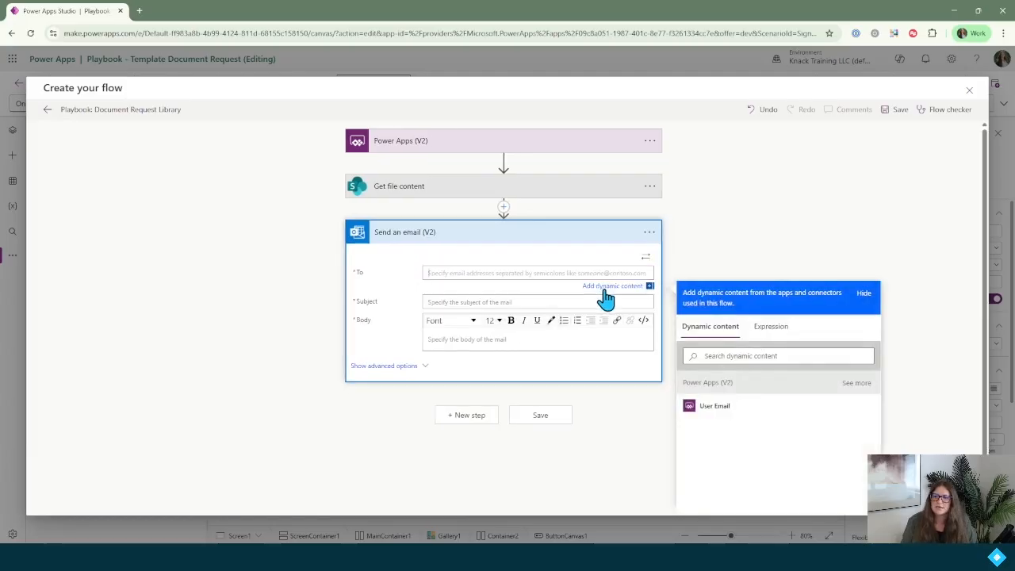
click(719, 416)
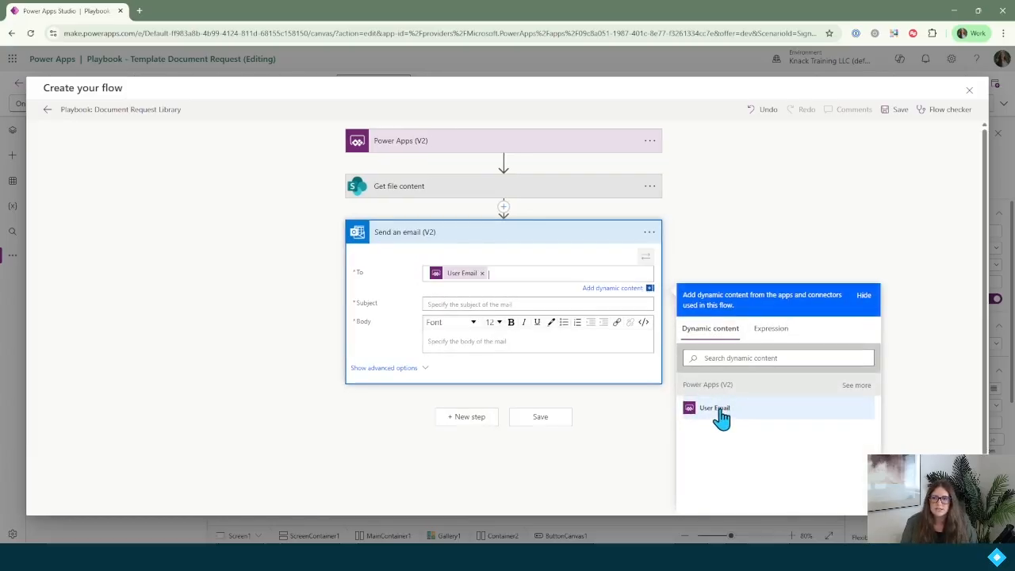
click(523, 307)
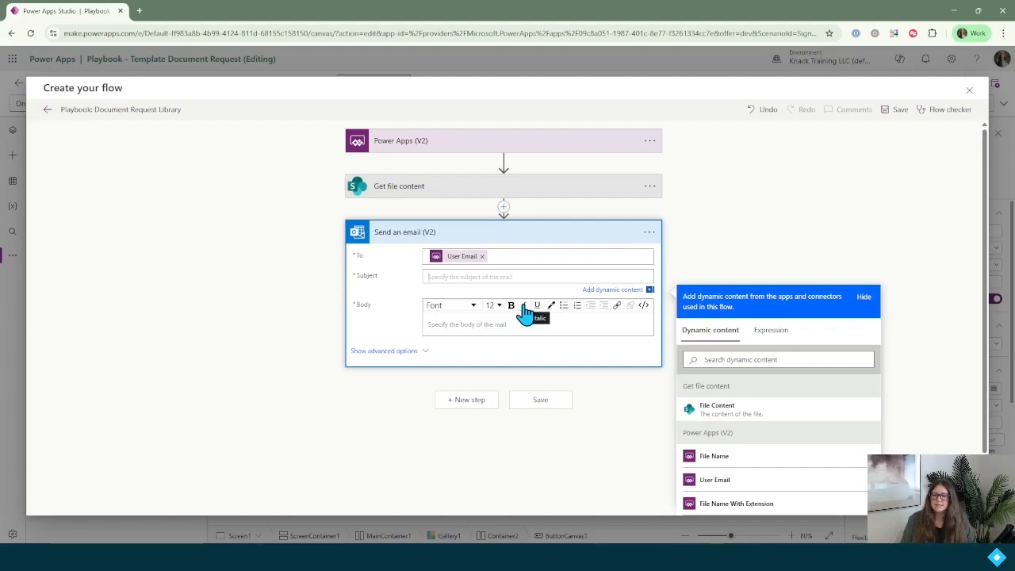
text(Template Request:)
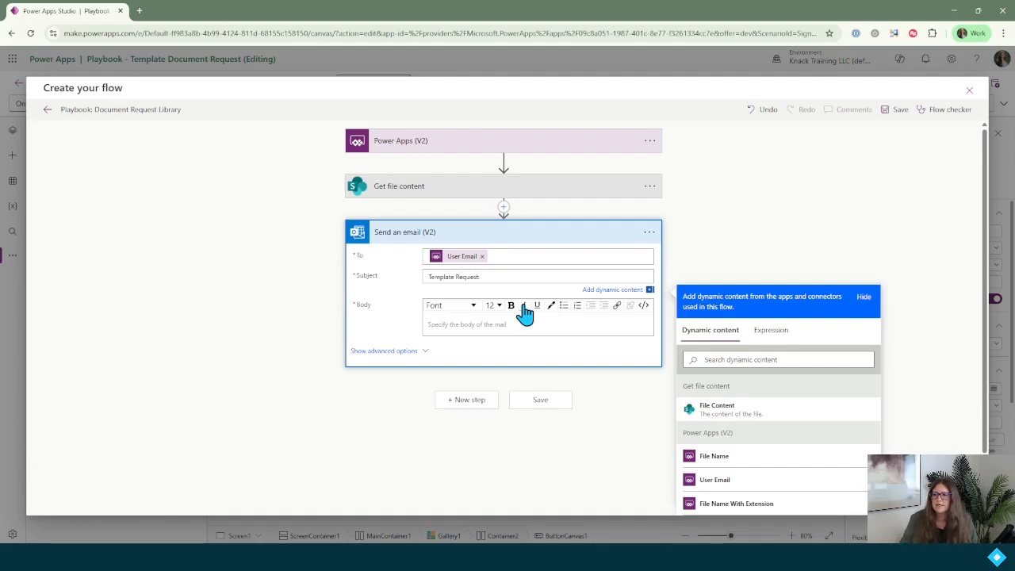
scroll(525, 313, down, 2)
click(724, 391)
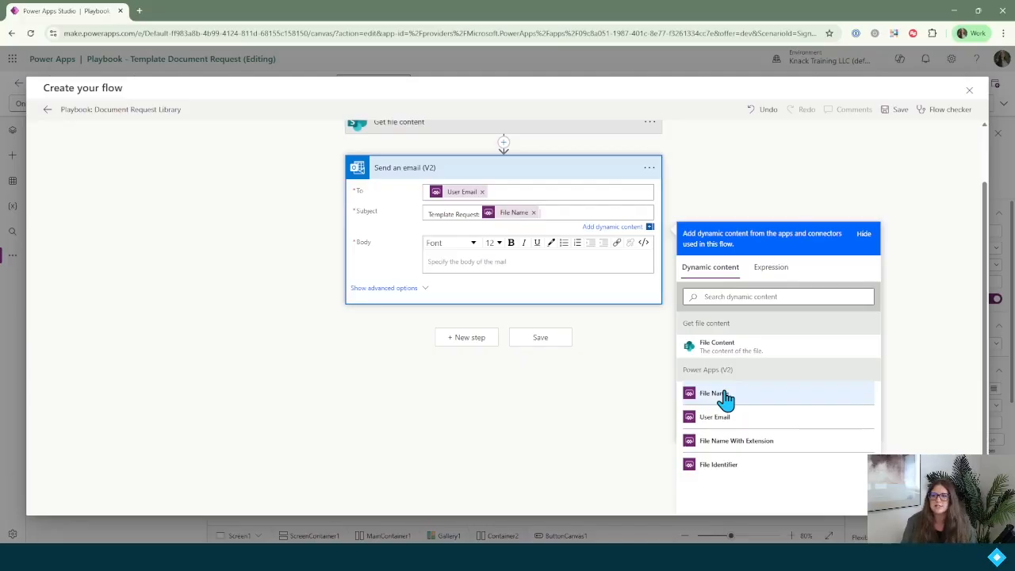
Write the email body "Thank you for requesting the [File Name] template. You will find the document attached here for your use.", inserting File Name dynamically.
click(493, 265)
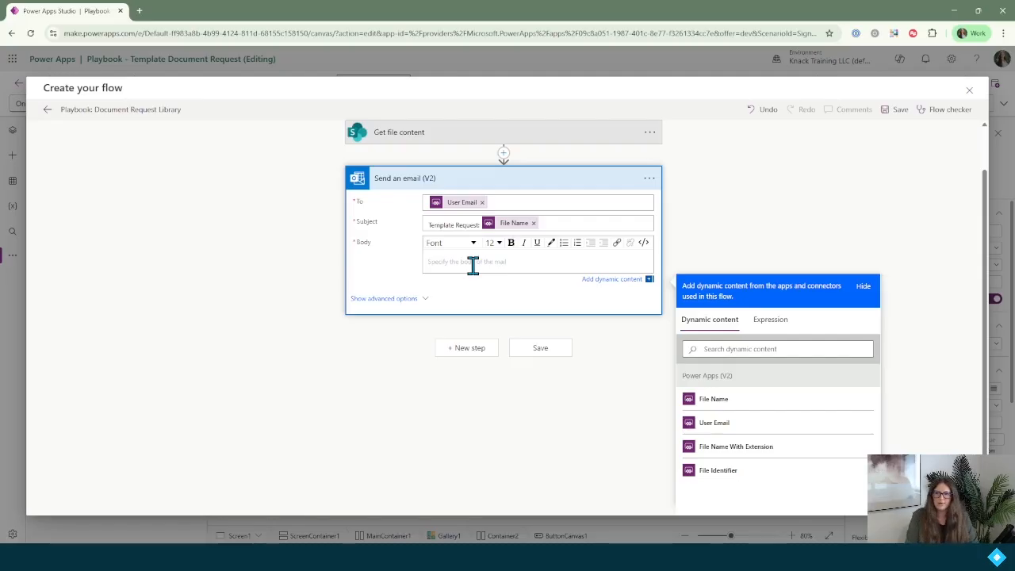
text(Thank you for)
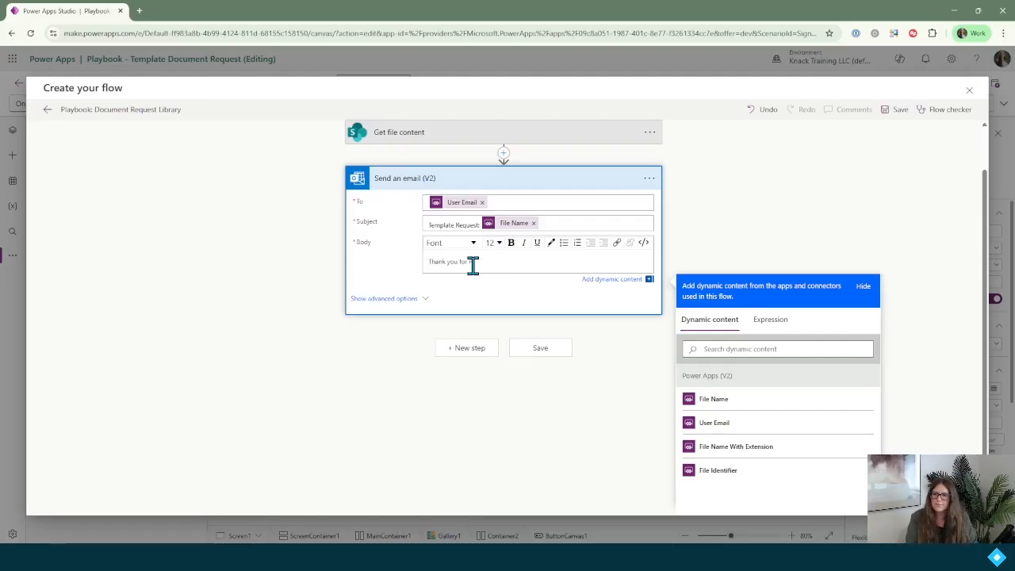
text( requesting the)
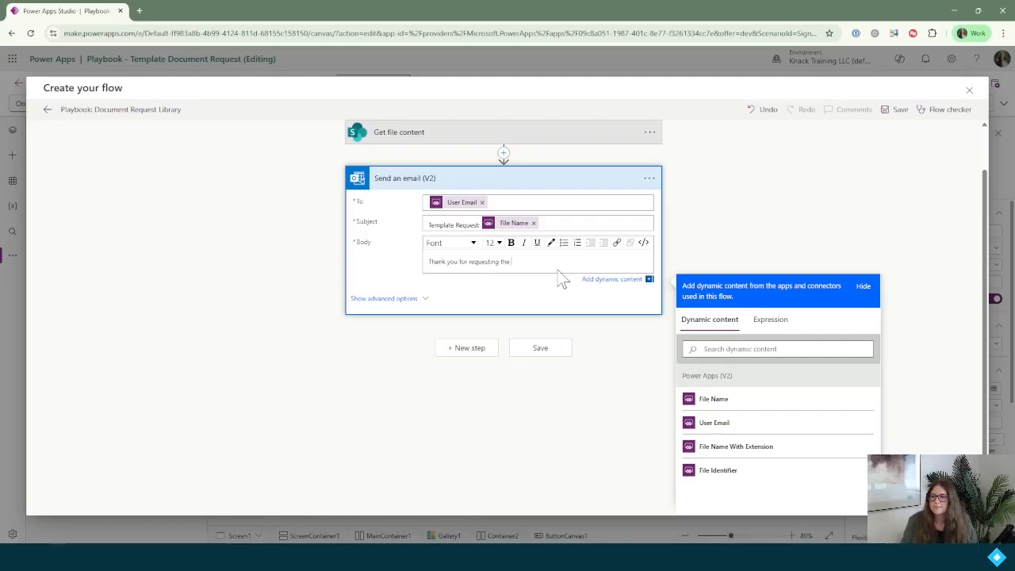
click(714, 401)
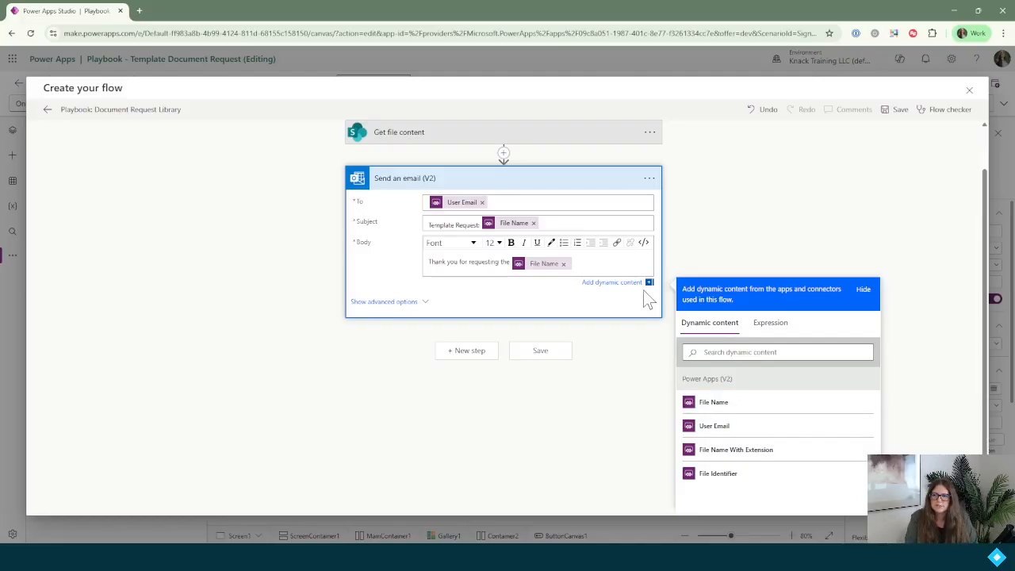
text(template. You will find the document attached here for your use.)
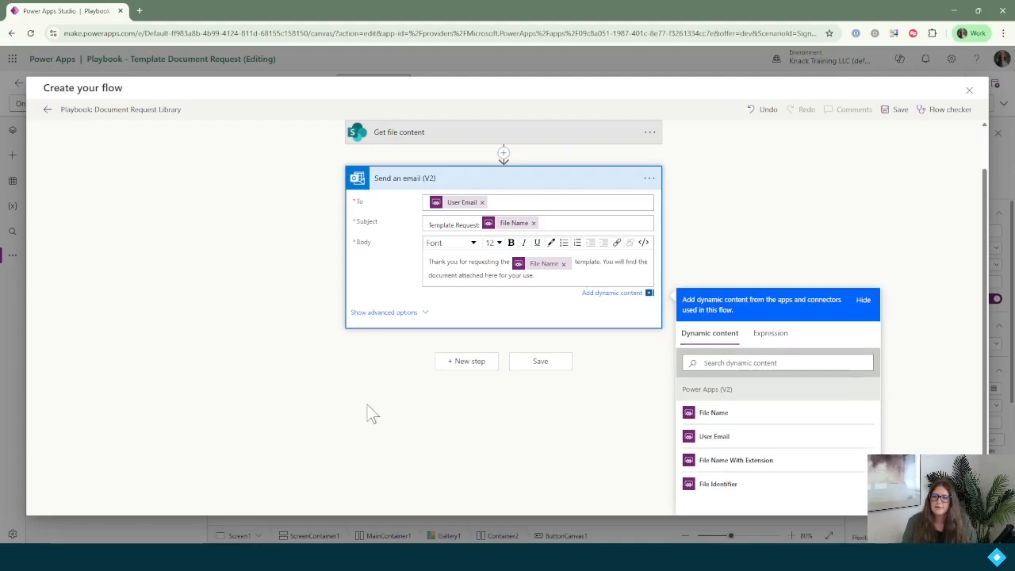
scroll(408, 380, up, 2)
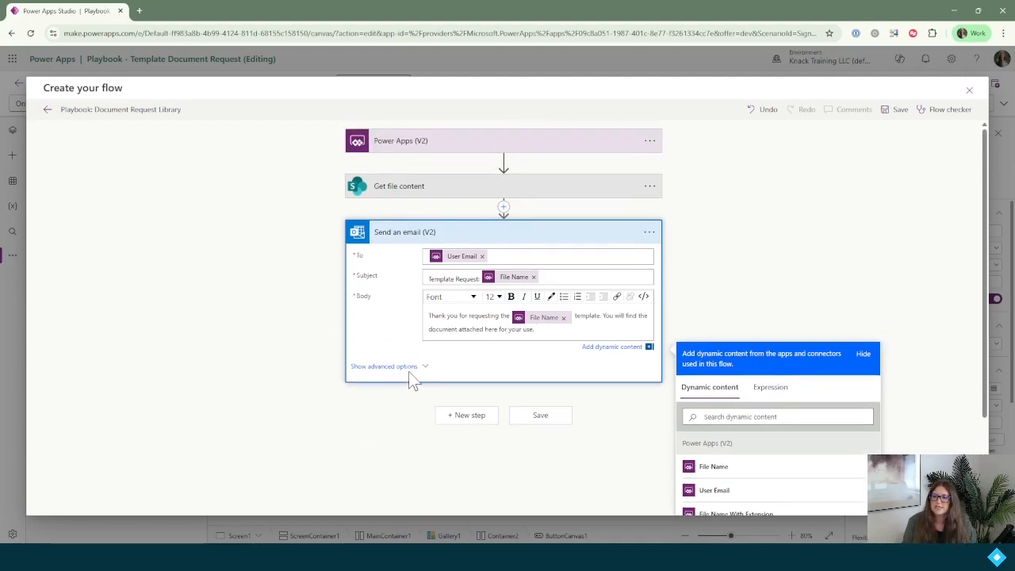
click(422, 397)
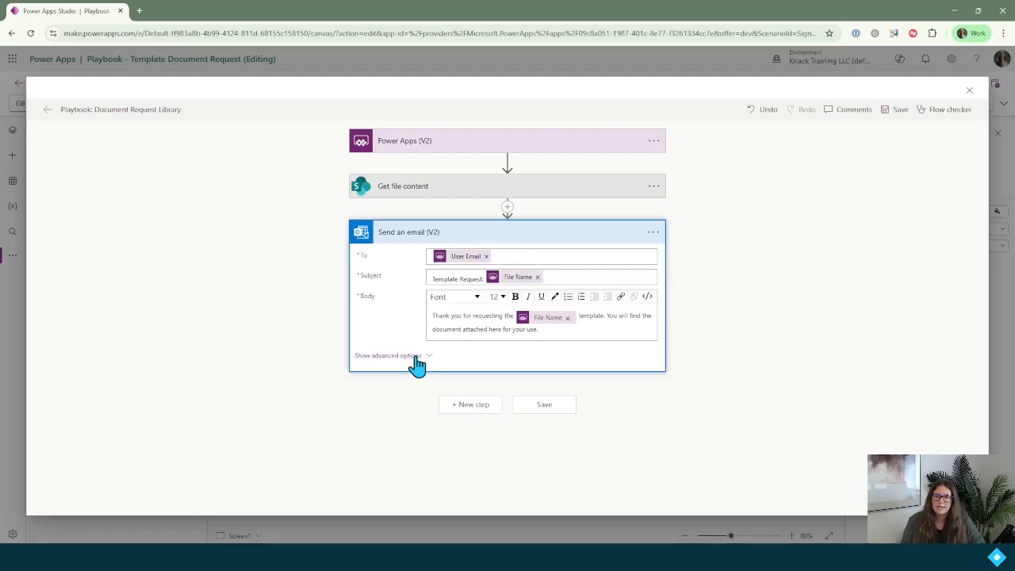
Add an email attachment named with the dynamic File Name With Extension value, using File Content from Get file content as its content.
click(414, 356)
scroll(395, 367, down, 3)
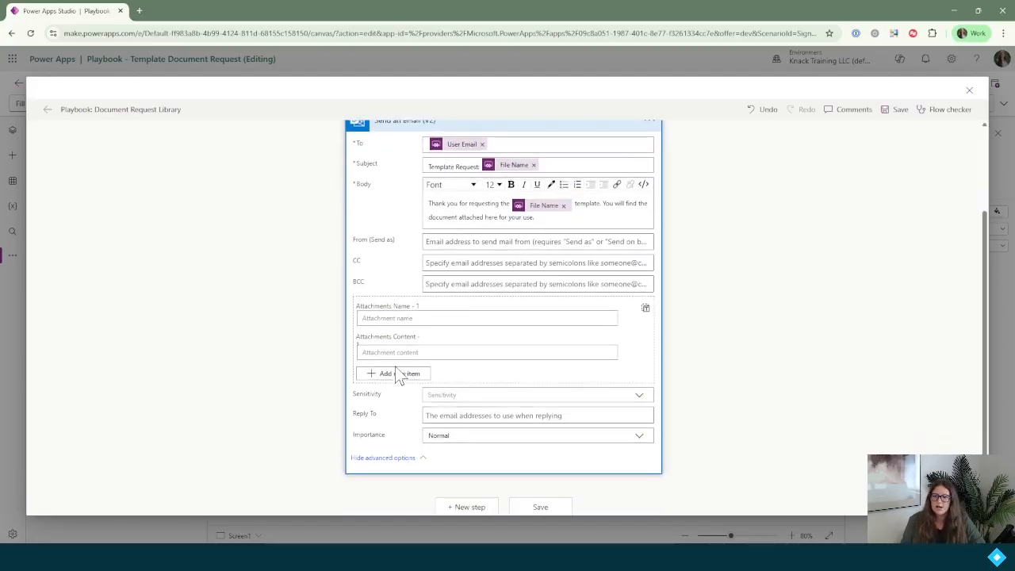
click(383, 309)
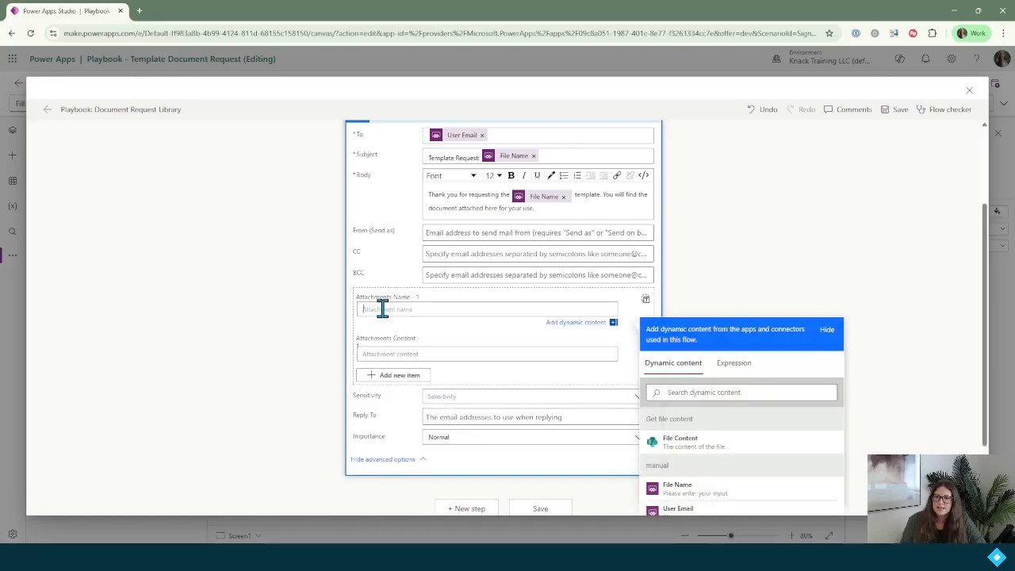
scroll(383, 309, down, 1)
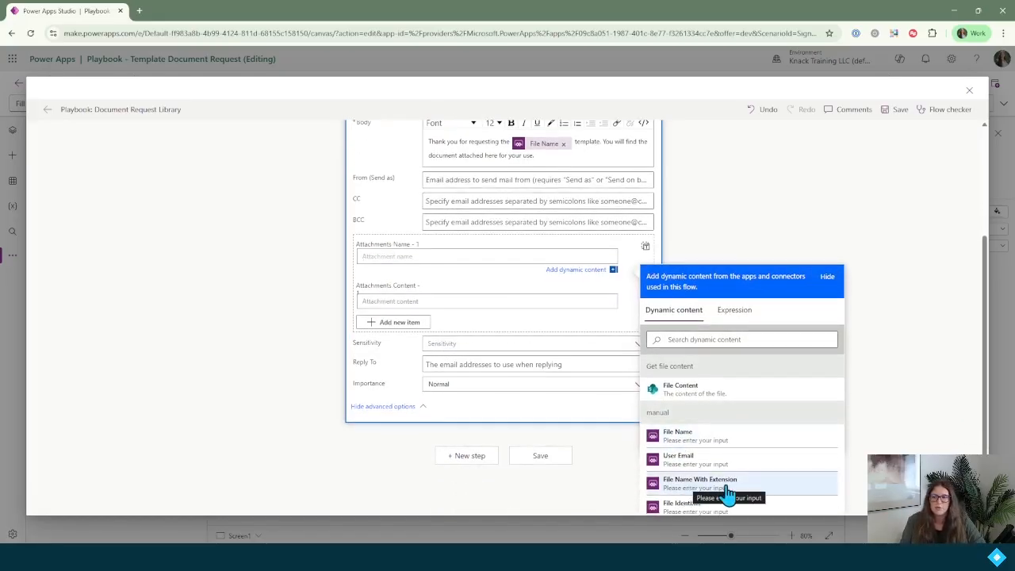
click(728, 494)
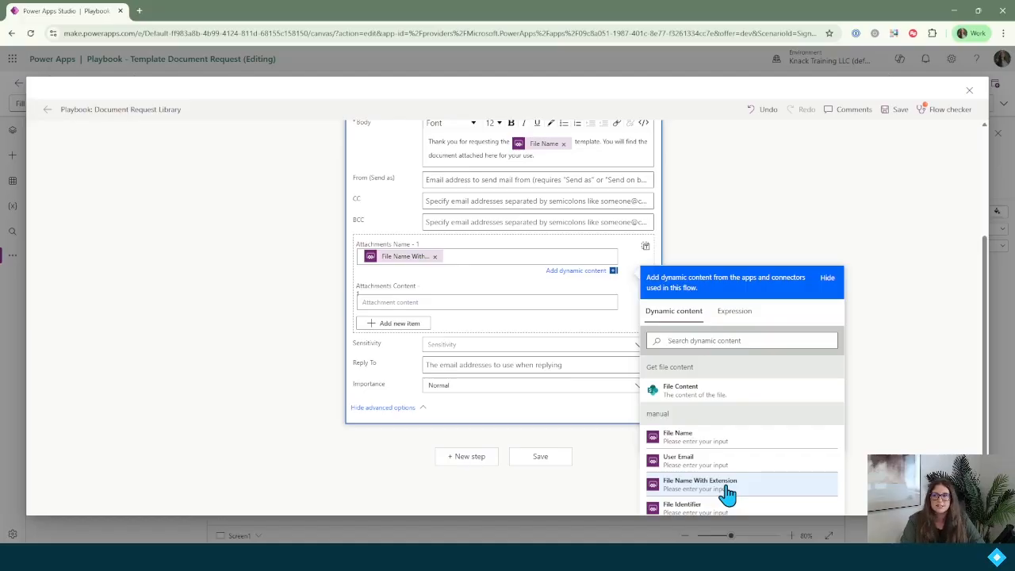
click(457, 303)
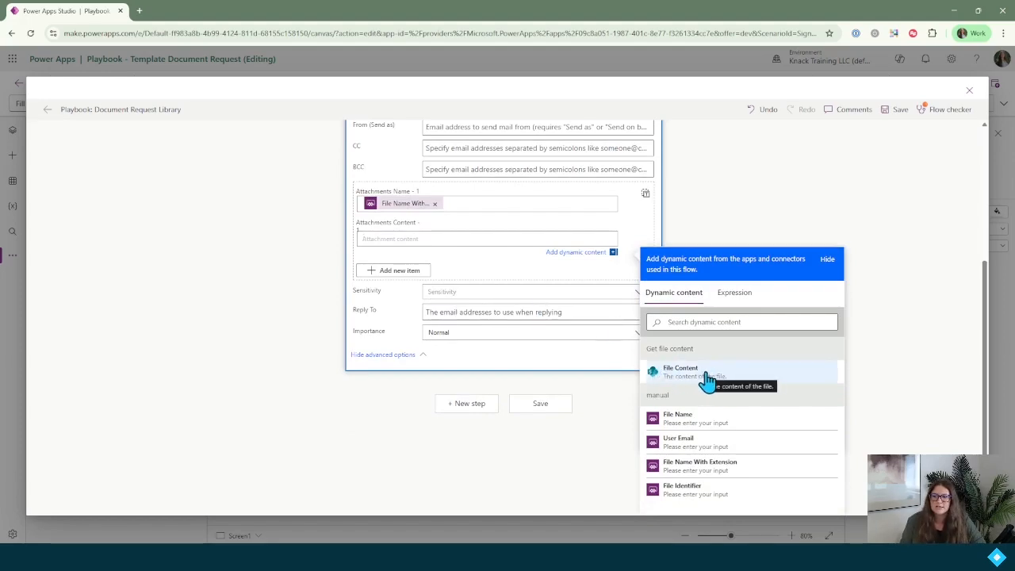
click(714, 379)
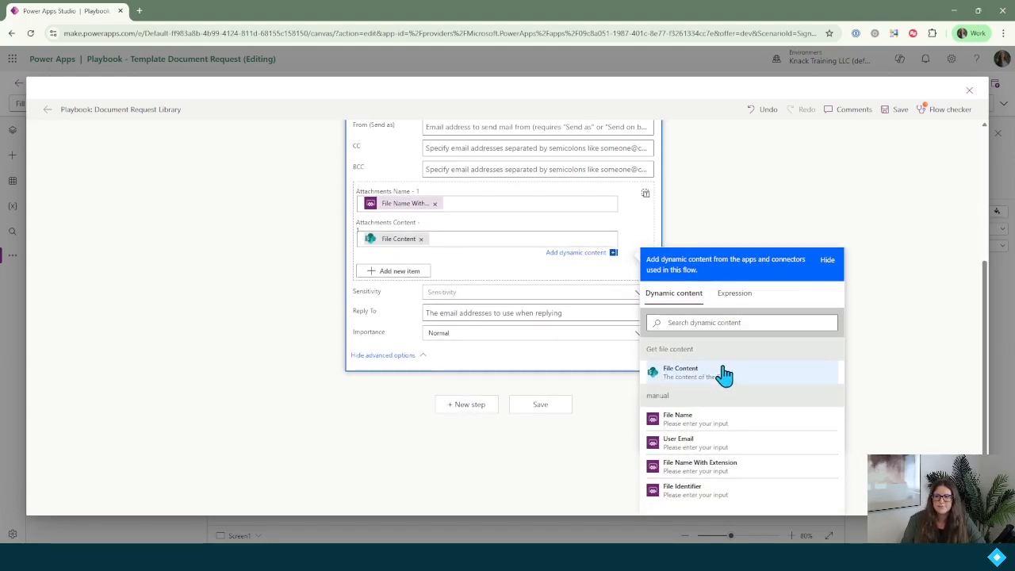
Save the completed document request flow and return to the app's list of flows.
click(542, 417)
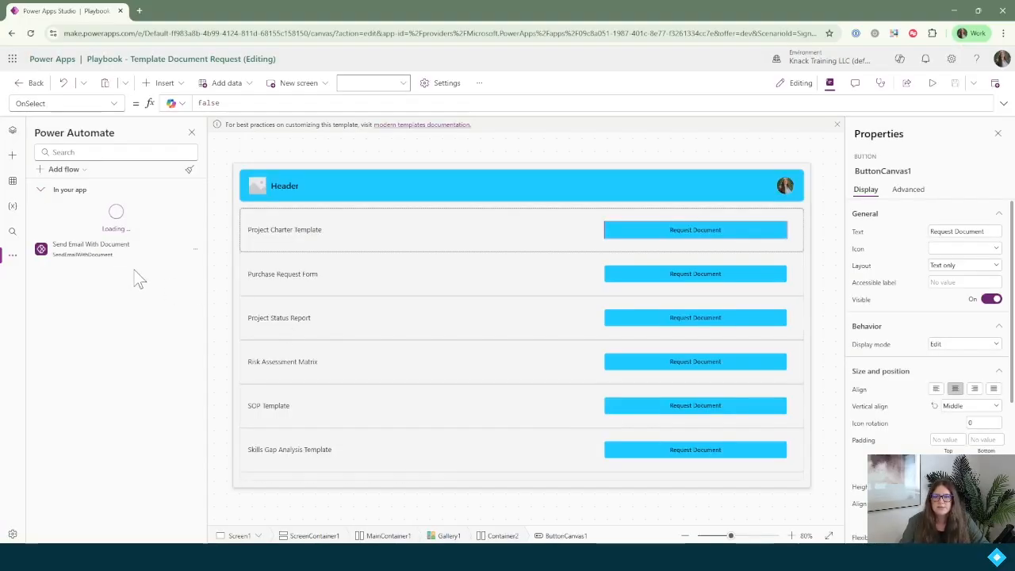
mouse_move(94, 259)
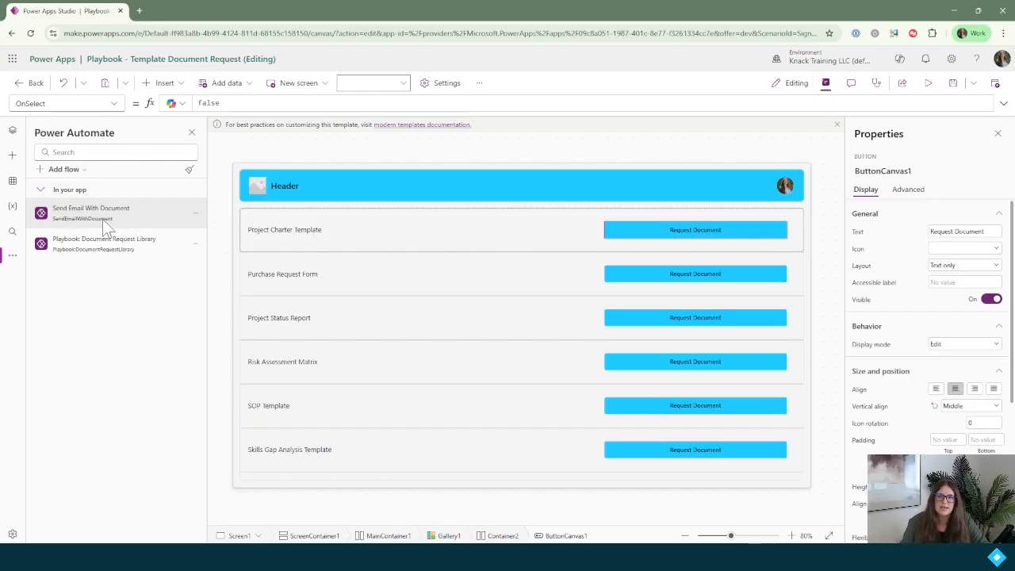
mouse_move(62, 258)
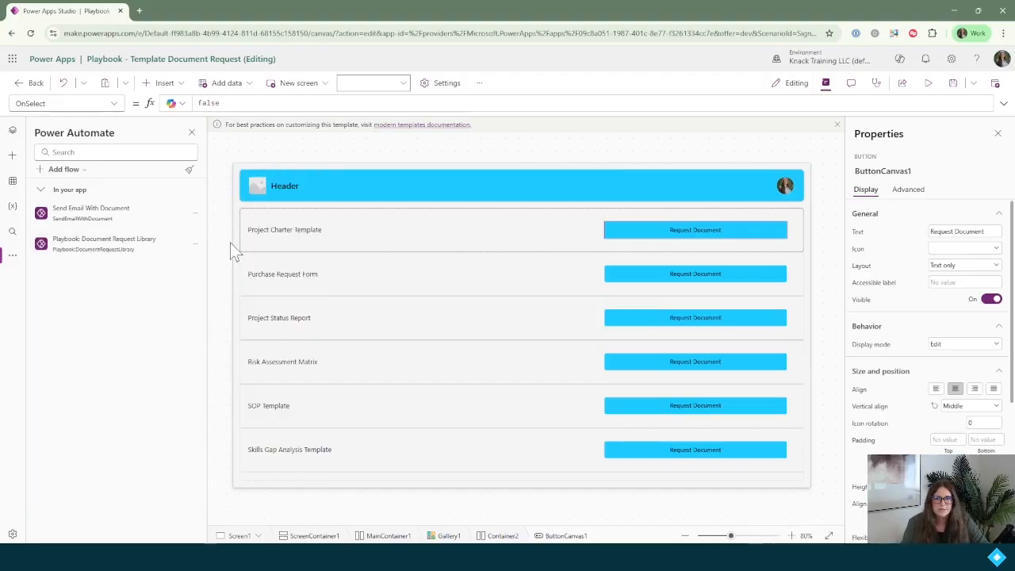
Replace the Request Document button's OnSelect value with a Run call to the 'Playbook:DocumentRequestLibrary' flow.
mouse_move(145, 249)
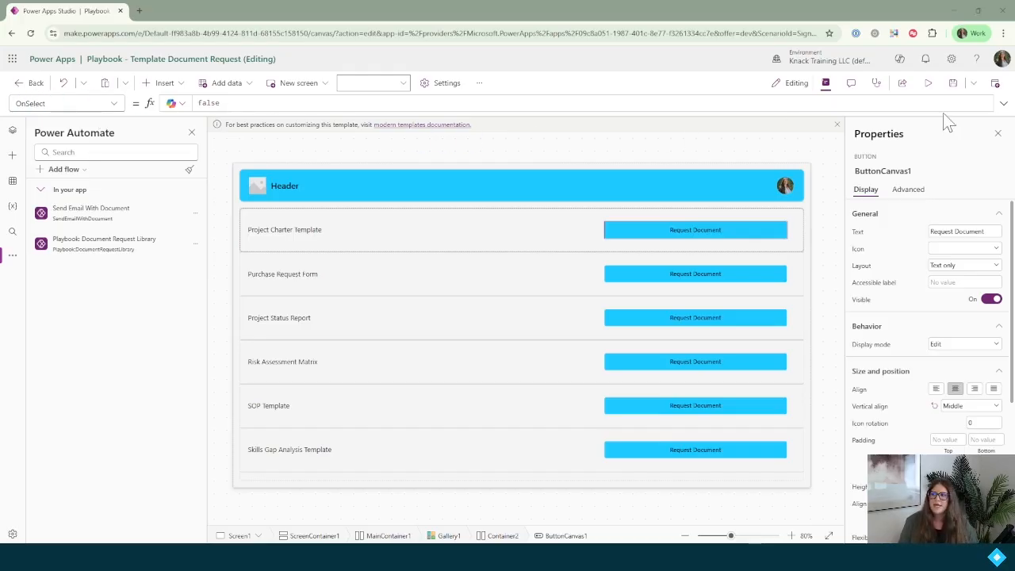
click(1005, 108)
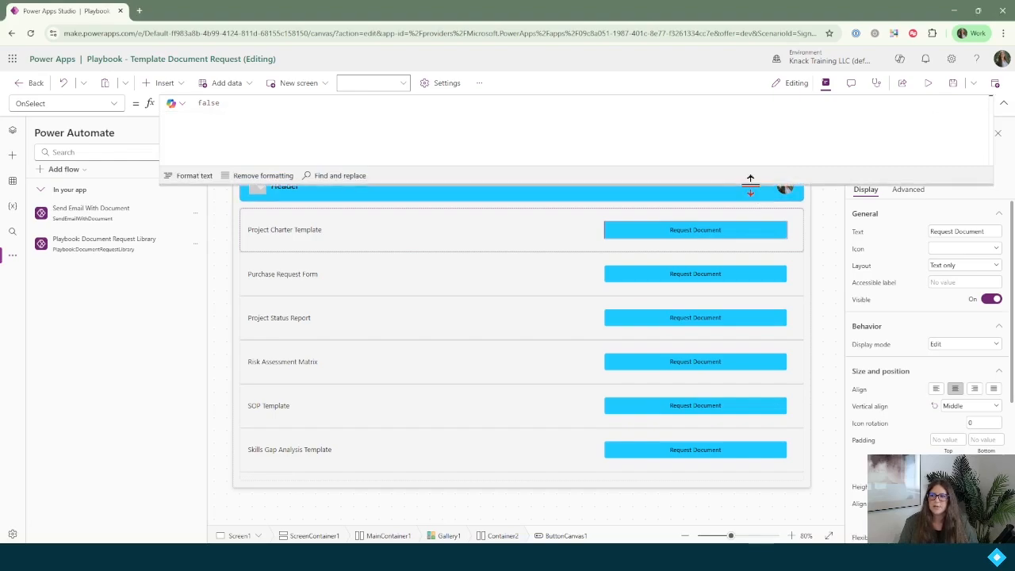
drag(748, 182, 672, 191)
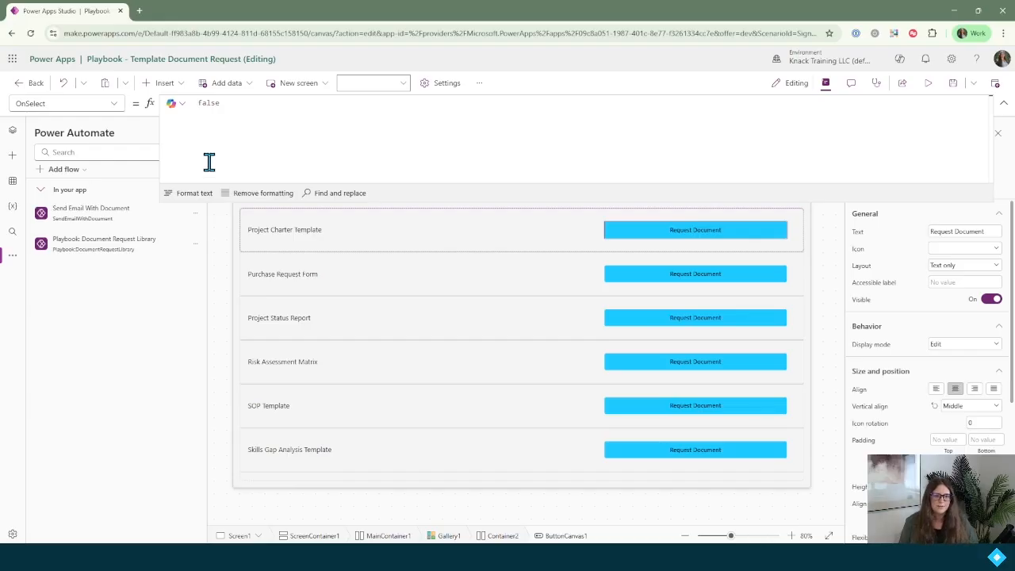
double_click(207, 109)
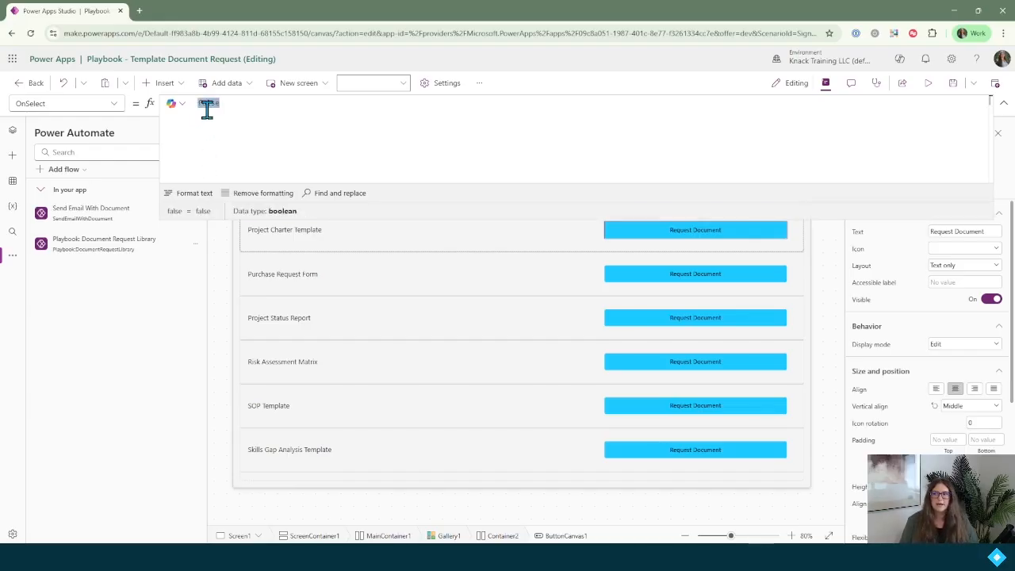
key(BackSpace)
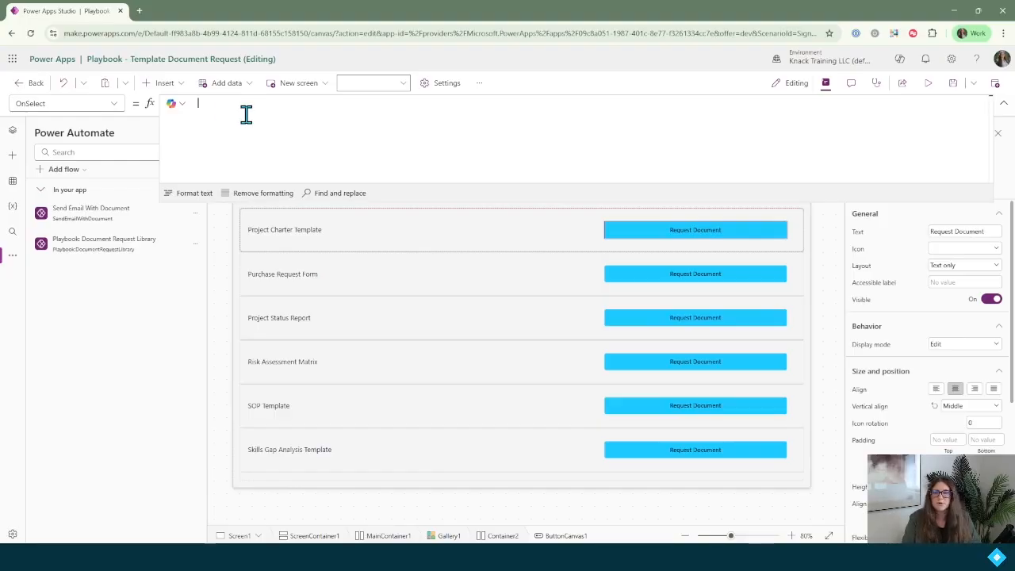
text(lay)
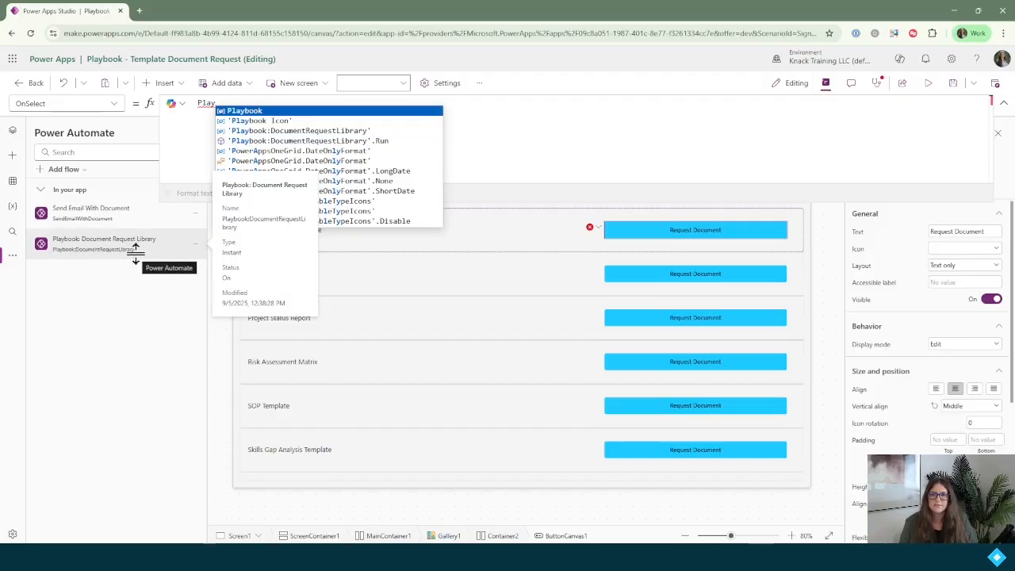
click(391, 151)
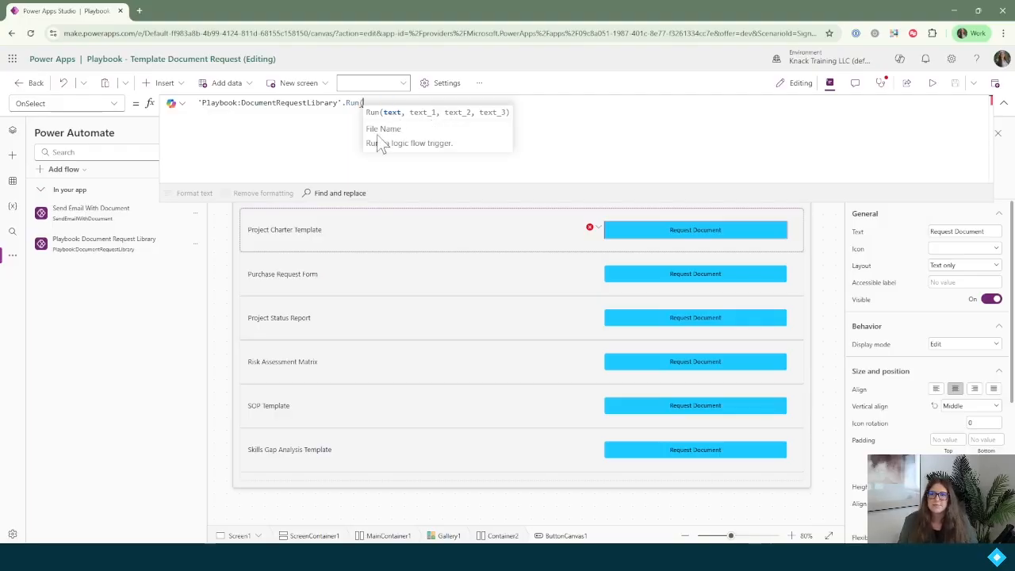
mouse_move(400, 128)
mouse_down()
mouse_move(367, 130)
mouse_move(417, 128)
mouse_move(359, 129)
mouse_up()
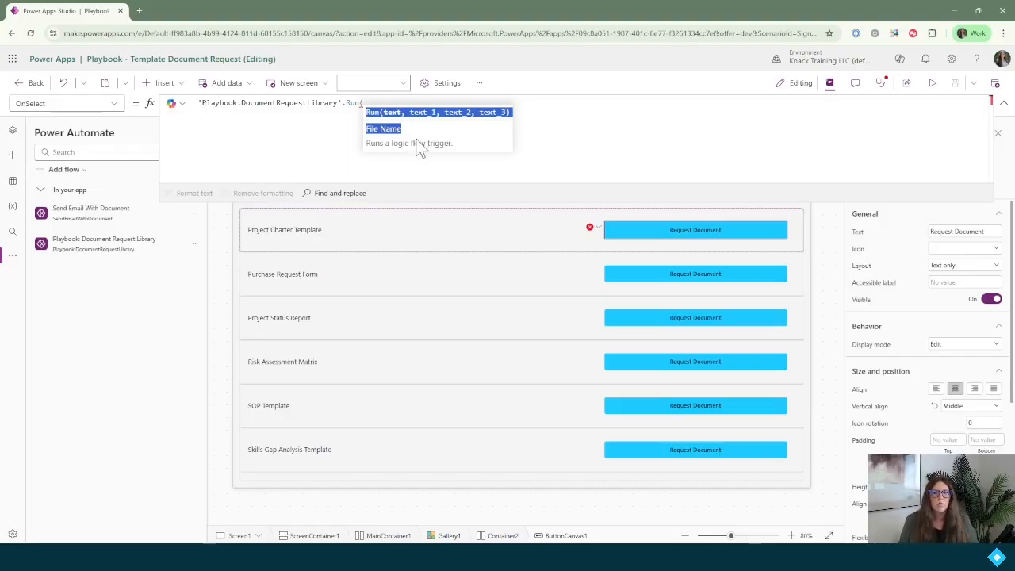
click(382, 104)
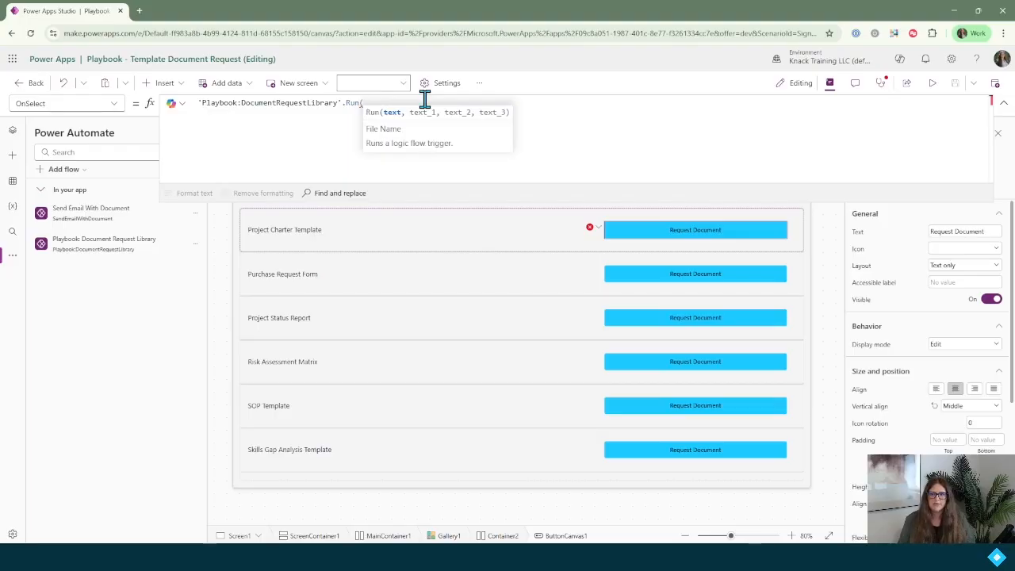
Pass ThisItem.Name as the flow's File Name argument on its own line, followed by a comma.
key(shift+Return)
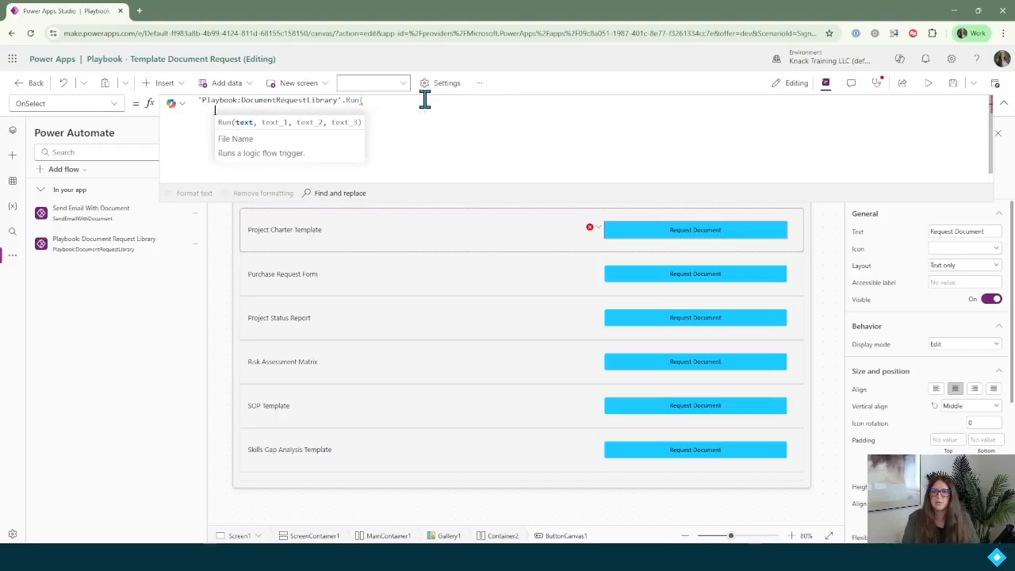
text(ThisItem)
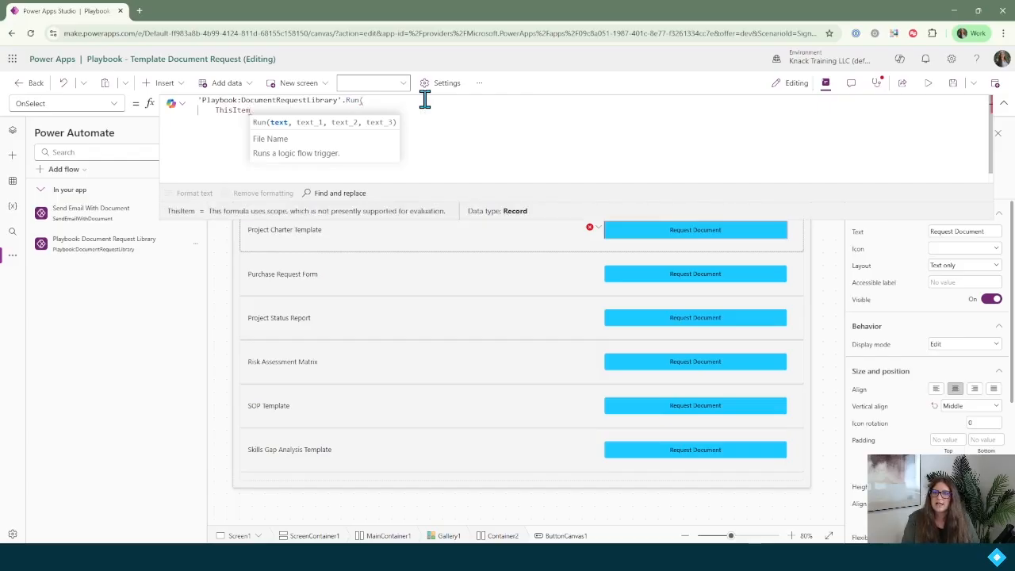
text(.Name)
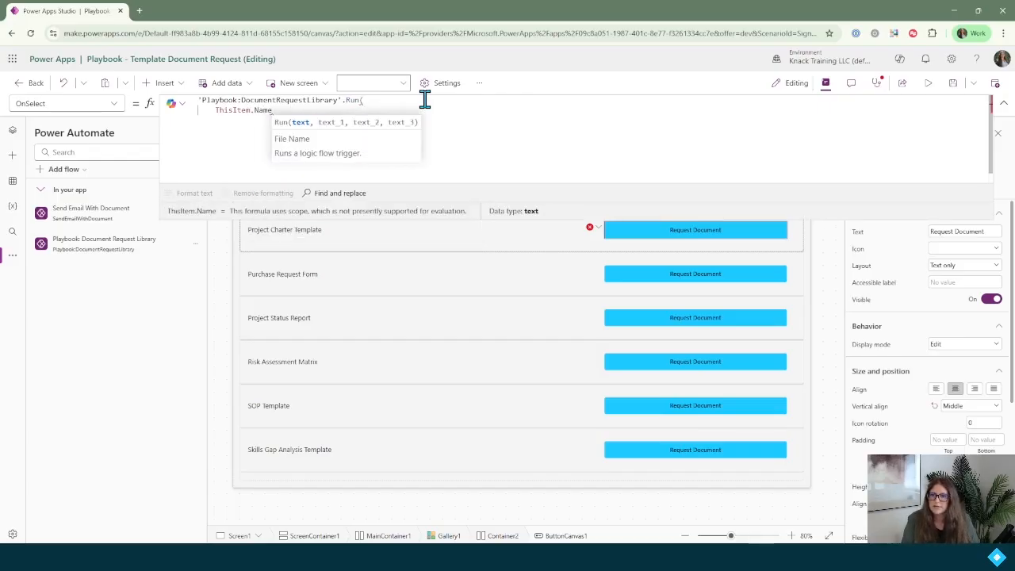
text(,)
key(shift+Return)
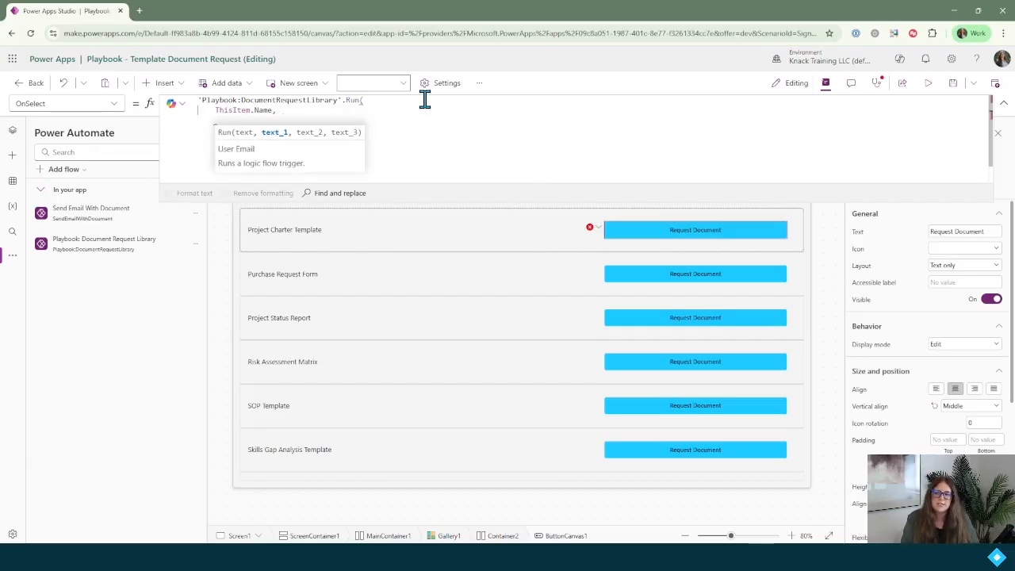
Add User().Email as the flow's User Email argument on its own line, followed by a comma.
text(User)
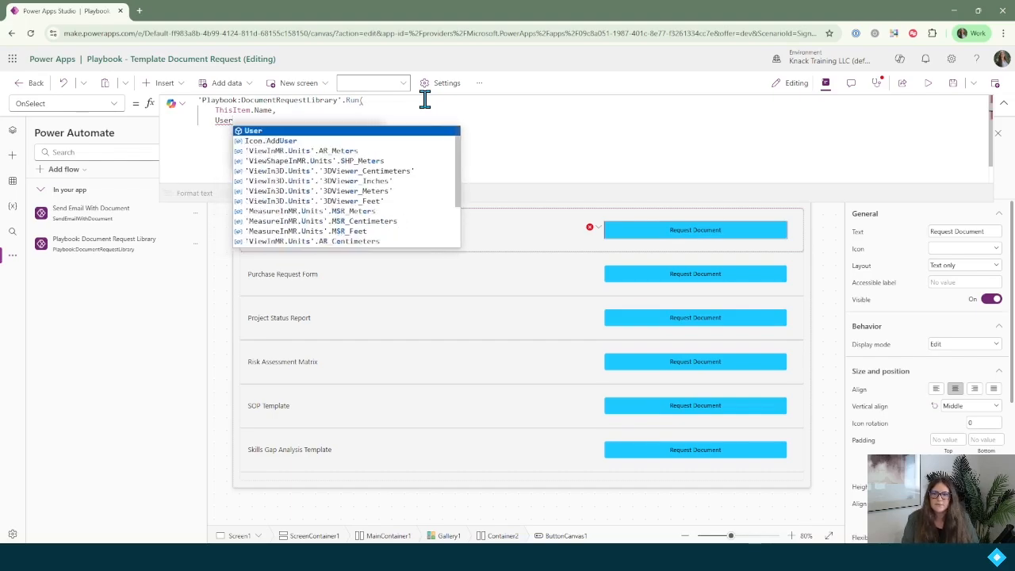
text(()
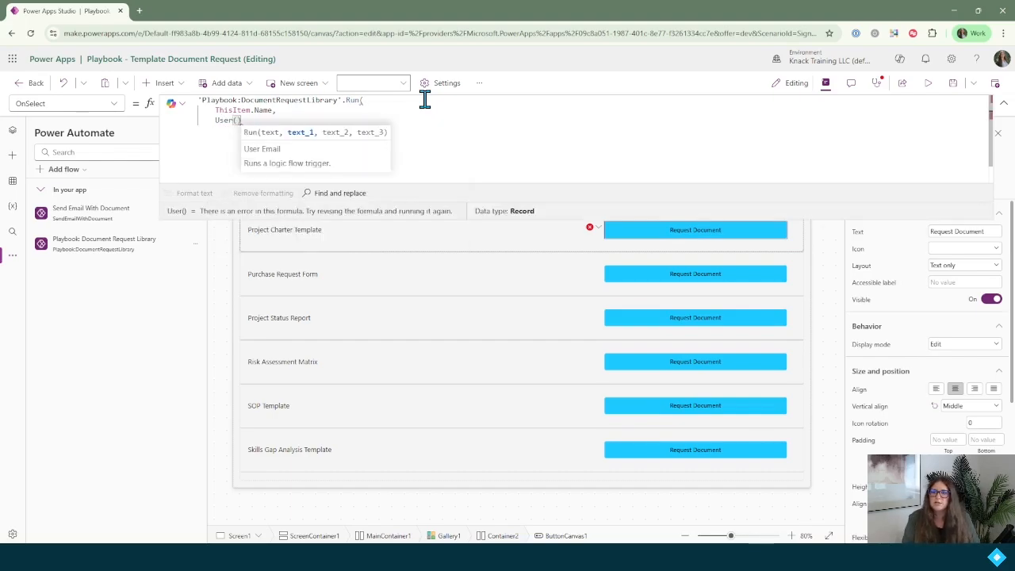
text().)
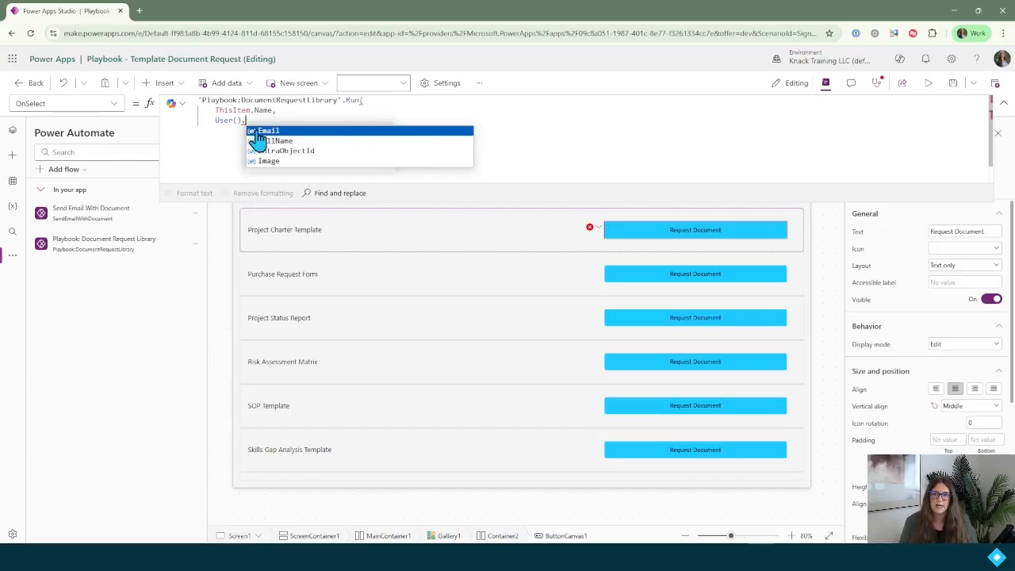
click(279, 132)
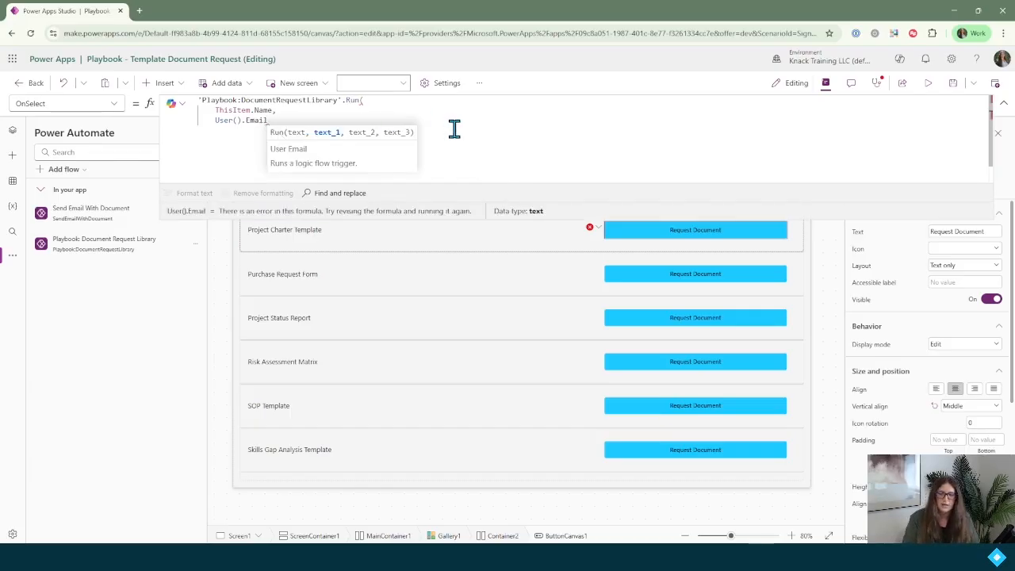
text(,)
key(Return)
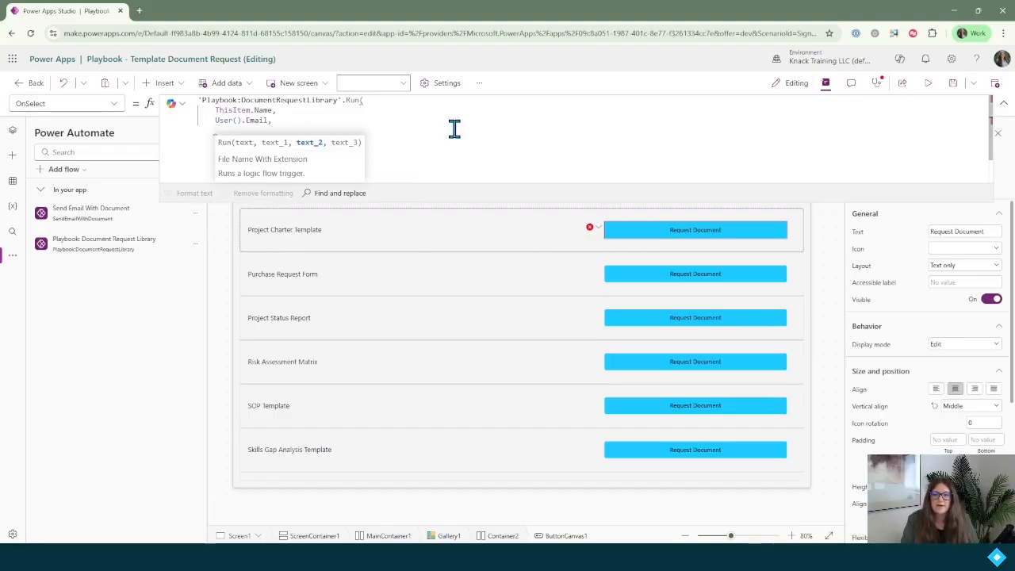
Add ThisItem.'File name with extension' as the File Name With Extension argument, followed by a comma and a line break.
text(ThisItem.)
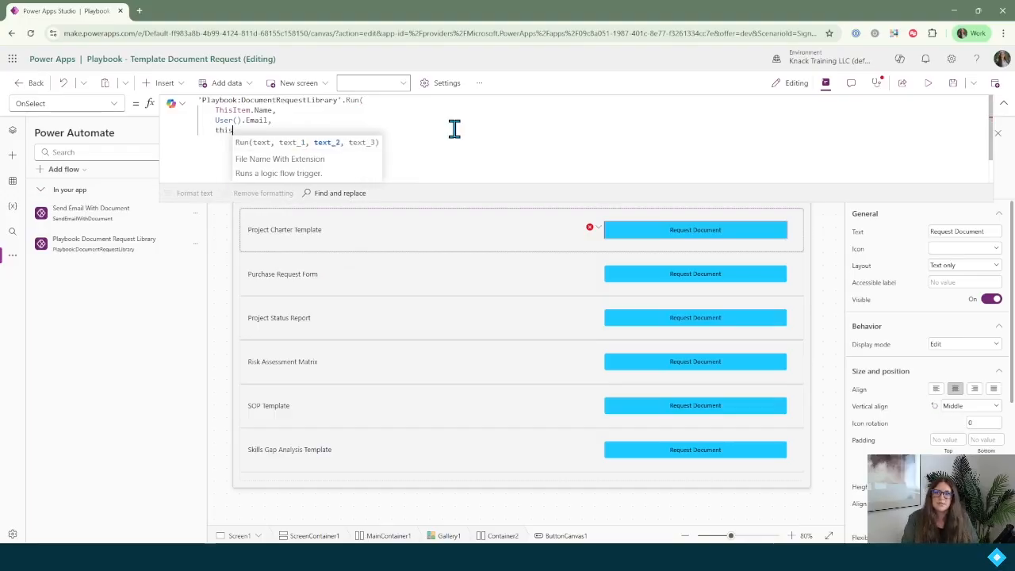
key(Escape)
text(fil)
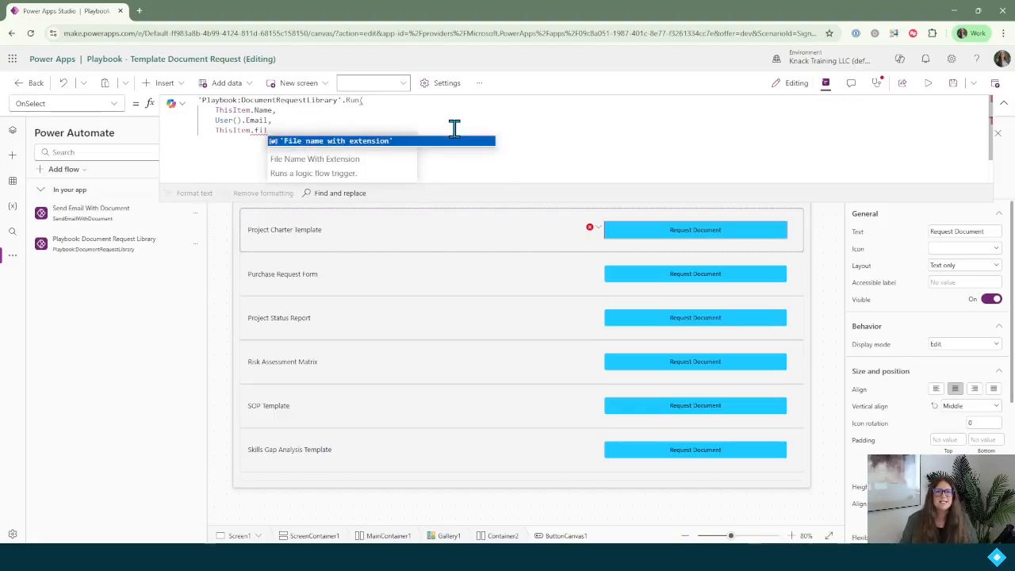
click(375, 151)
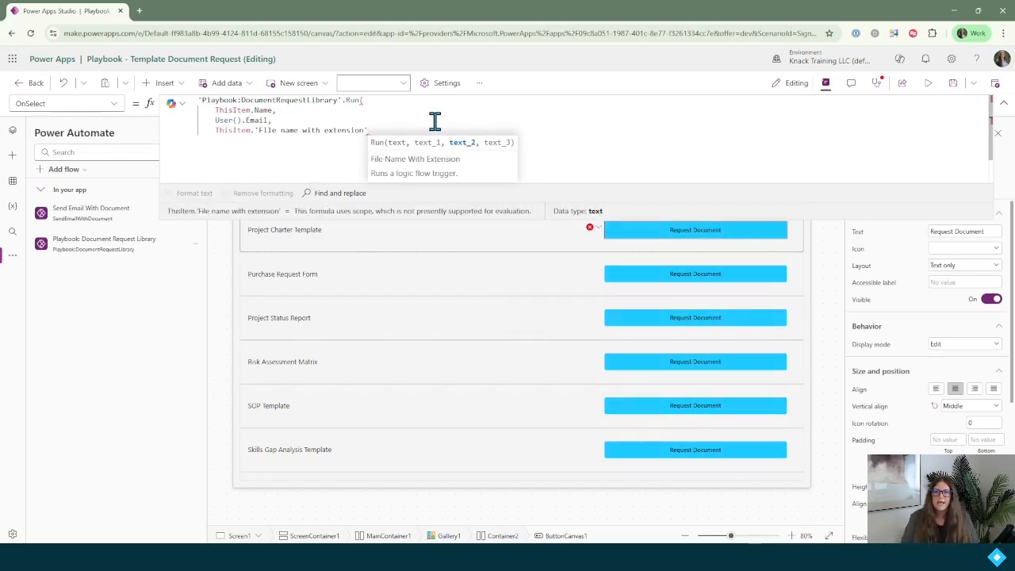
text(,)
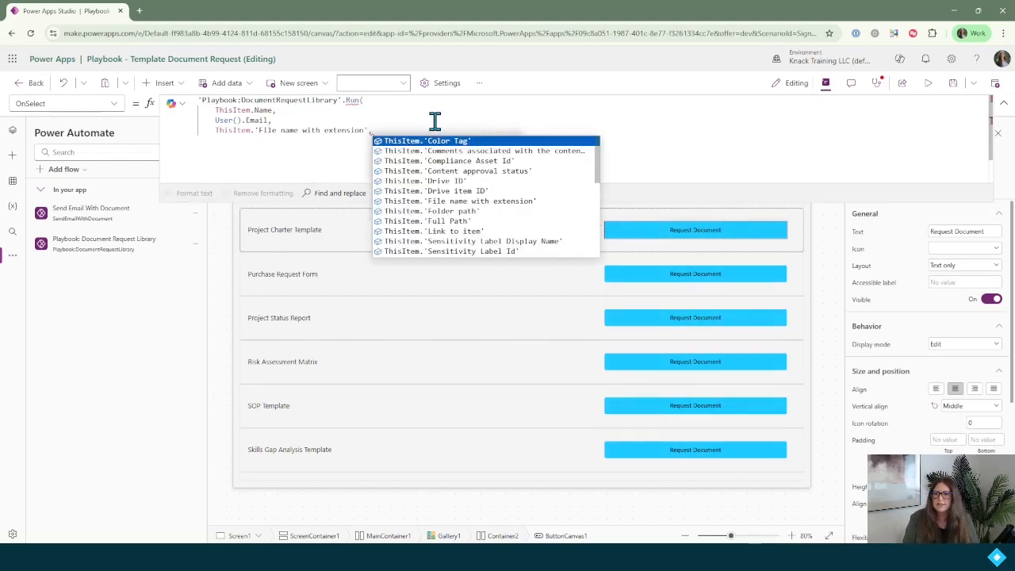
key(Escape)
key(shift+Return)
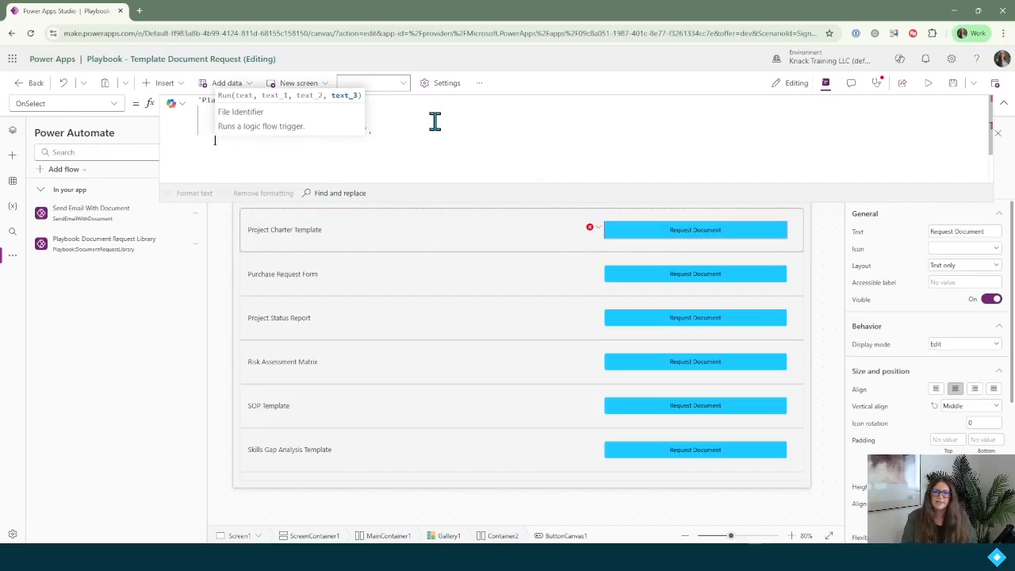
Add ThisItem.Identifier as the File Identifier argument, close the Run formula with a parenthesis, and collapse the formula editor.
text(ThisItem)
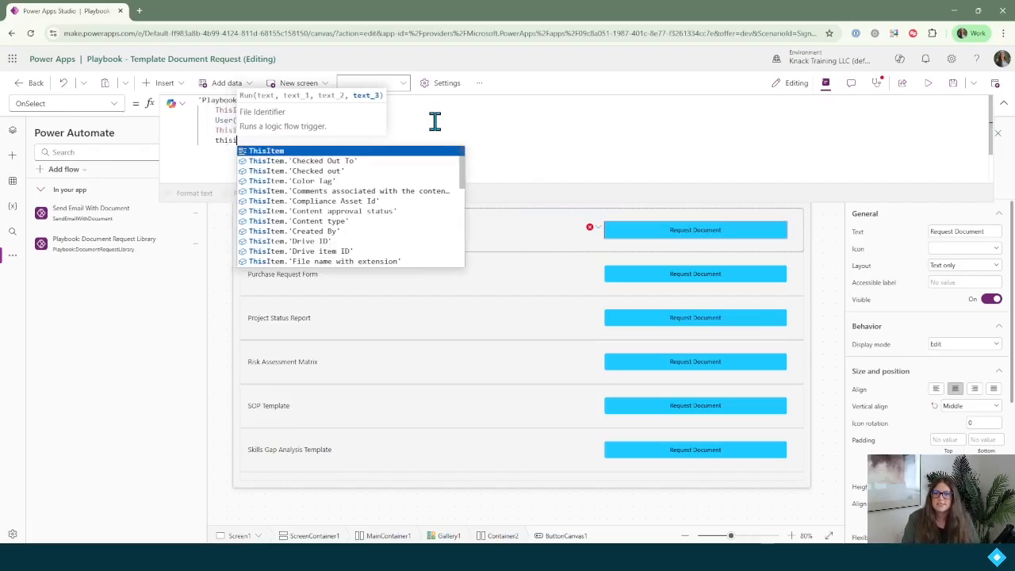
key(Escape)
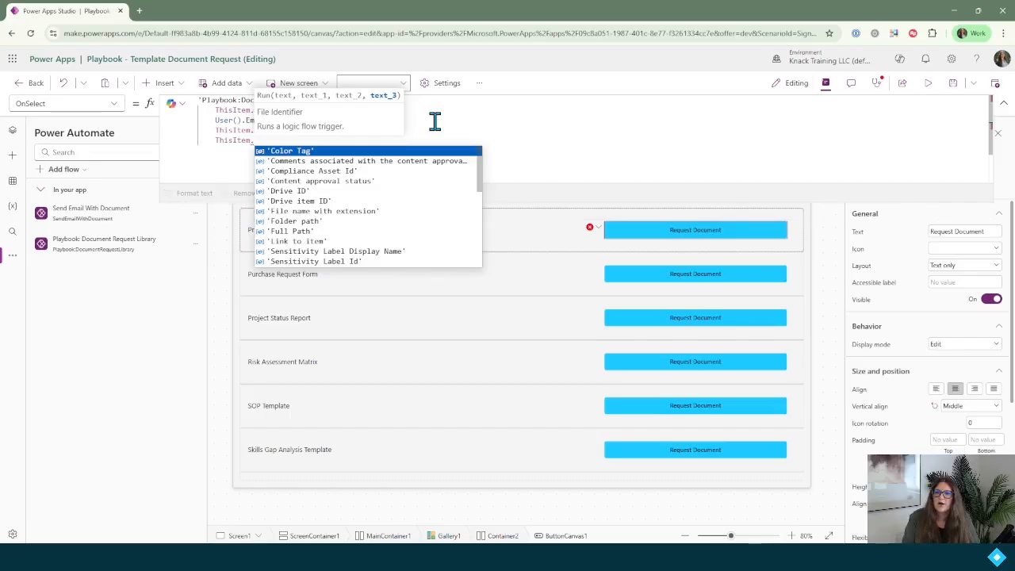
text(id)
key(Down)
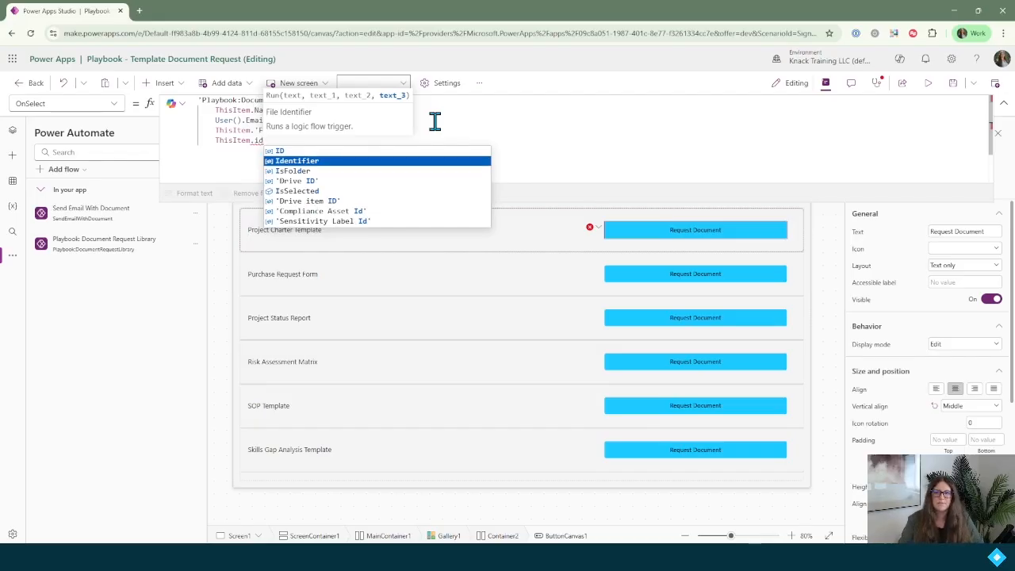
click(304, 162)
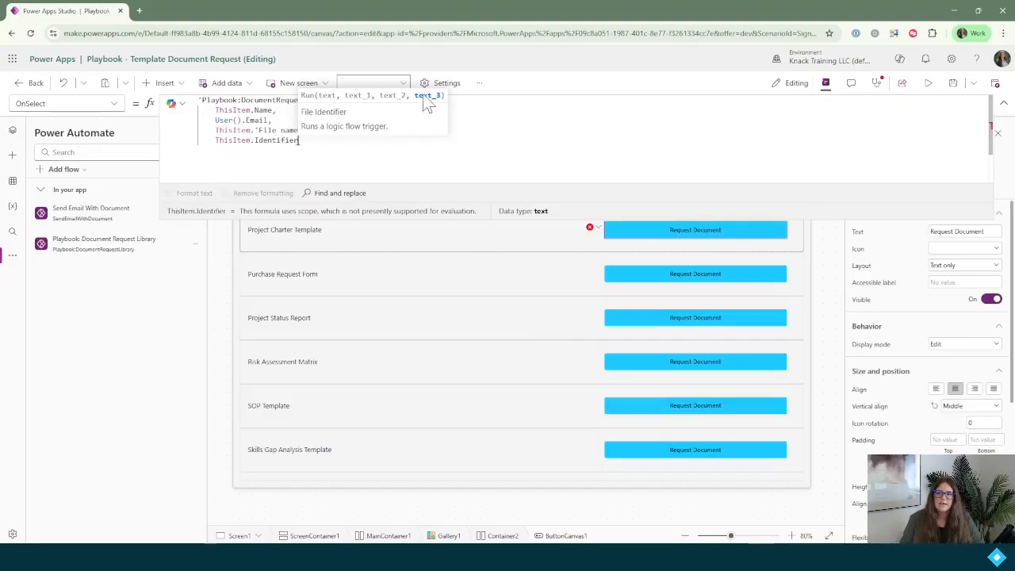
click(516, 116)
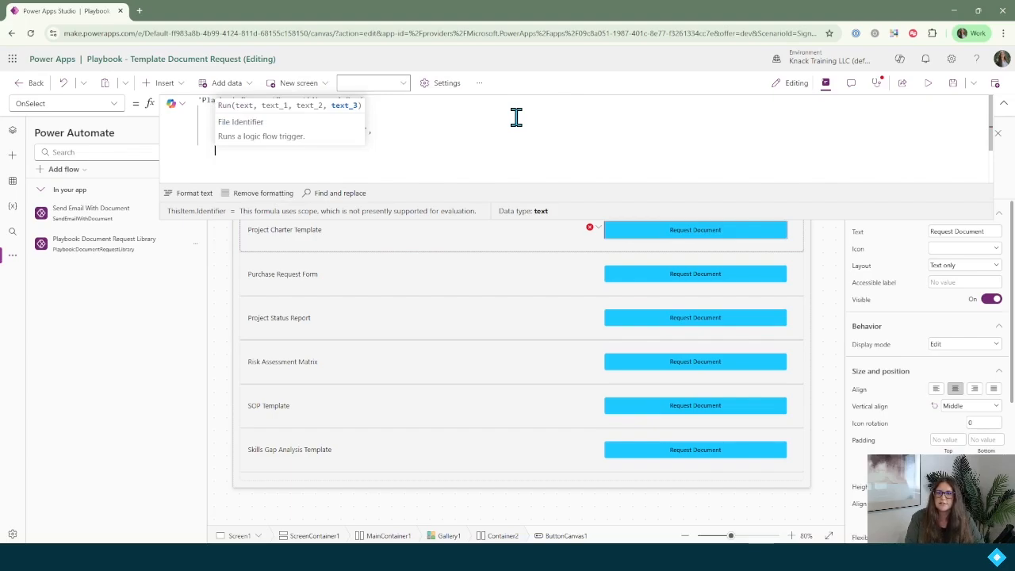
text())
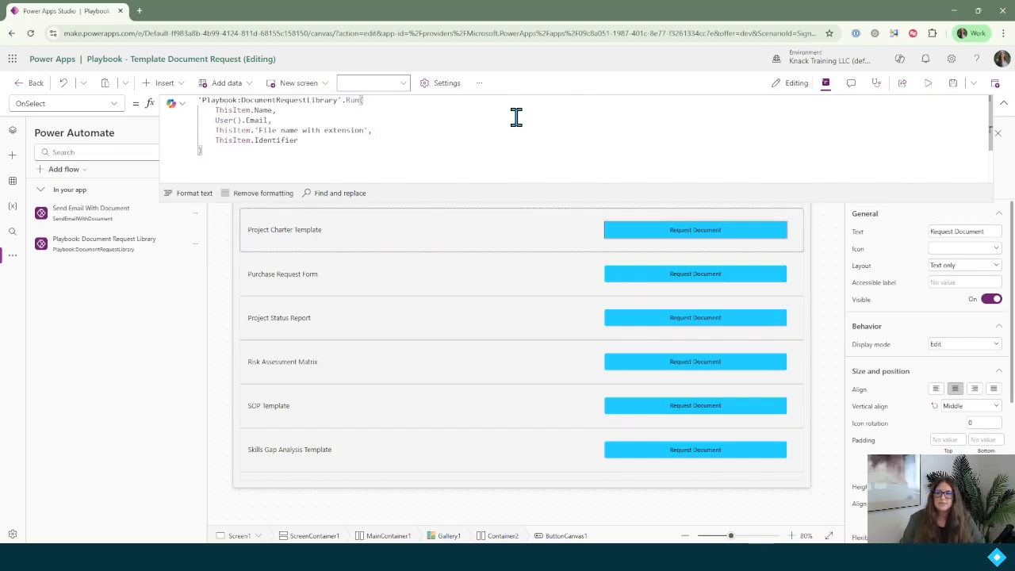
key(BackSpace)
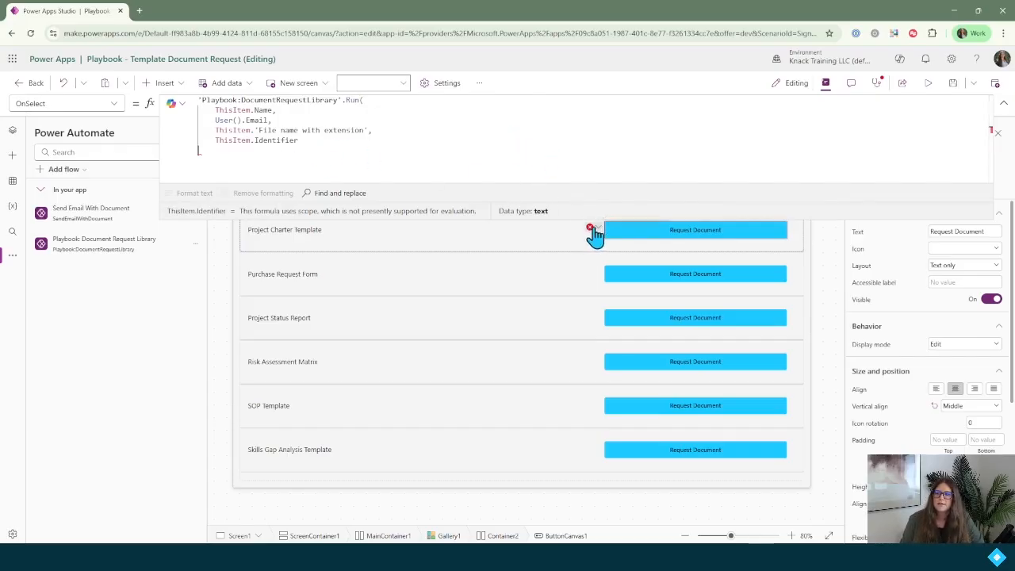
mouse_move(598, 237)
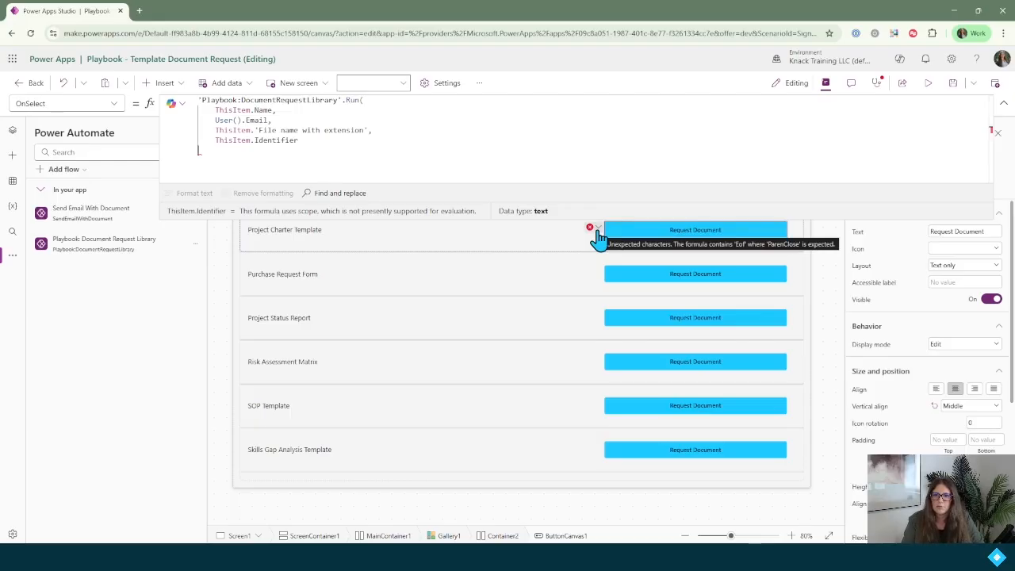
text())
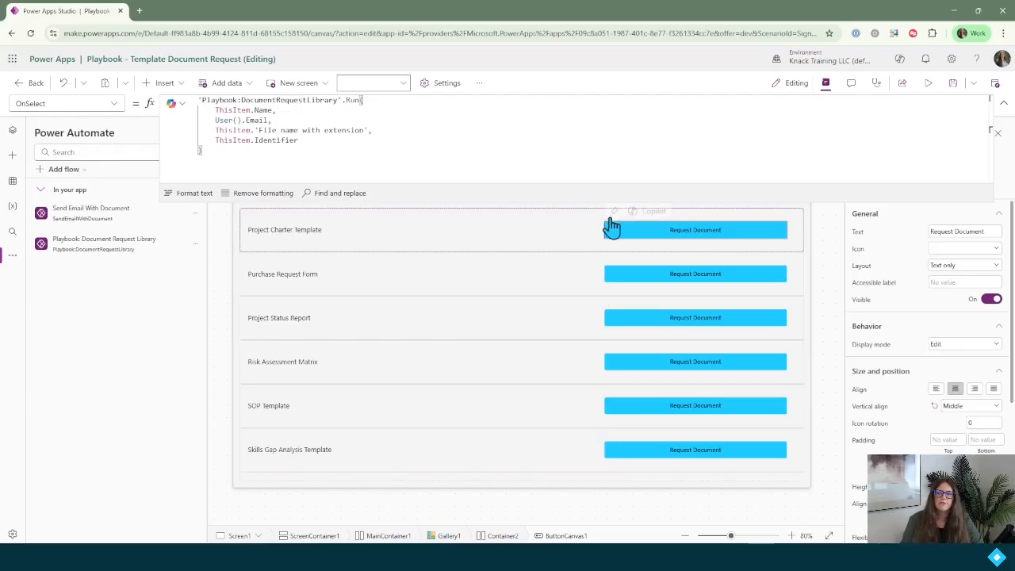
click(1005, 103)
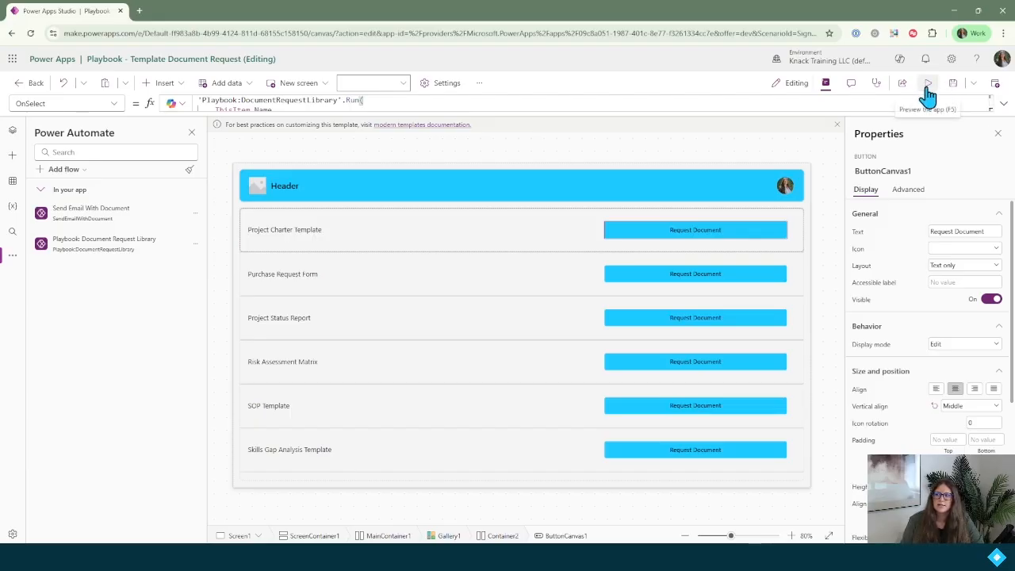
Preview the app and request the Event Planning Checklist template from the gallery.
click(926, 84)
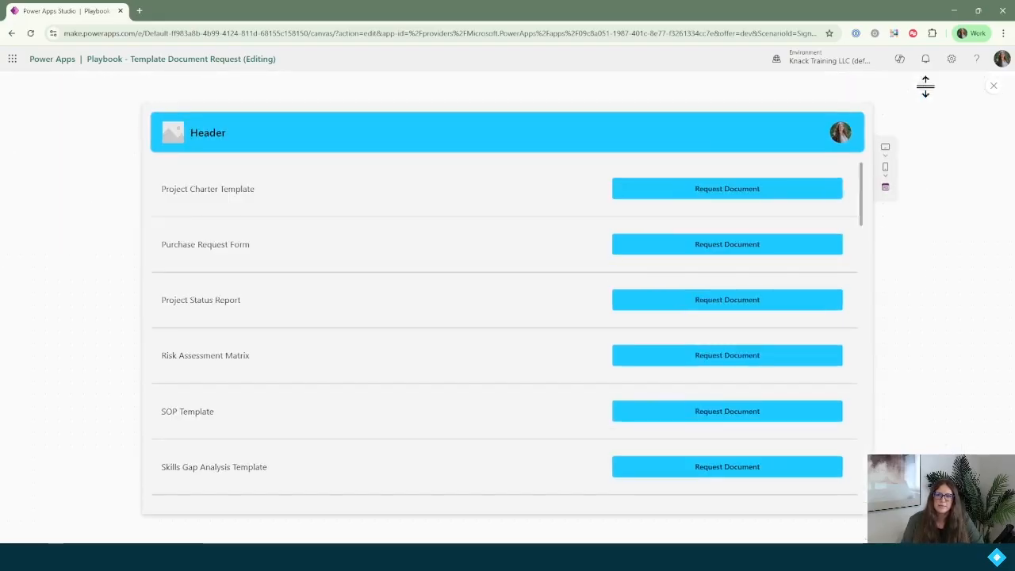
scroll(579, 341, down, 4)
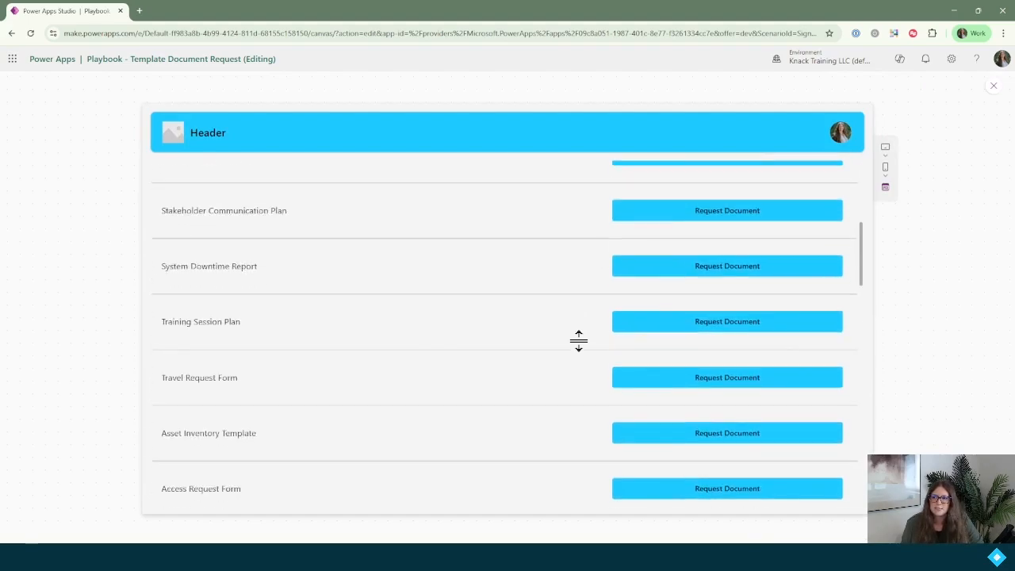
scroll(578, 341, down, 10)
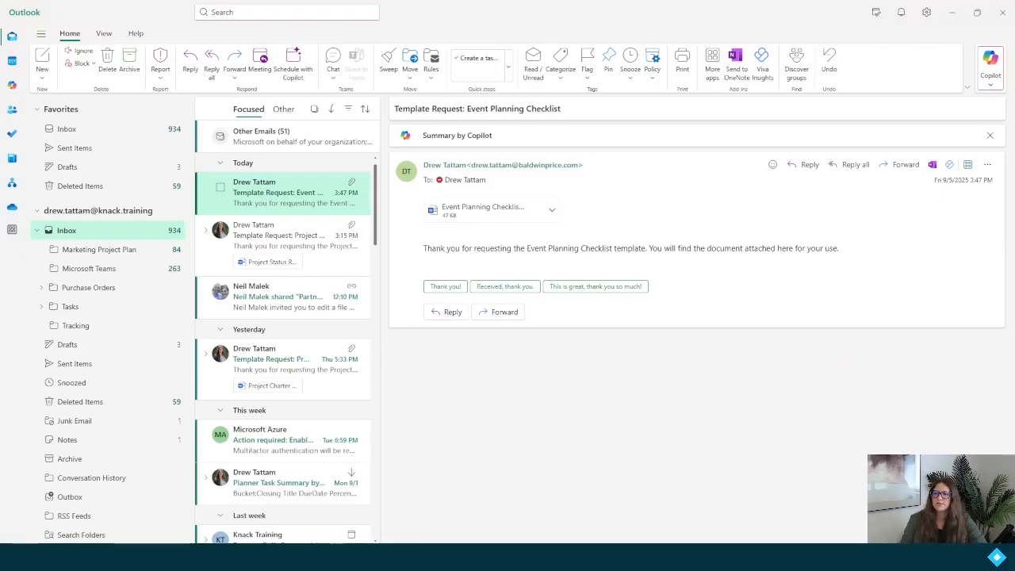
Check the Event Planning Checklist attachment in the Outlook template request email, close it, and return to the Power Apps editor.
click(480, 217)
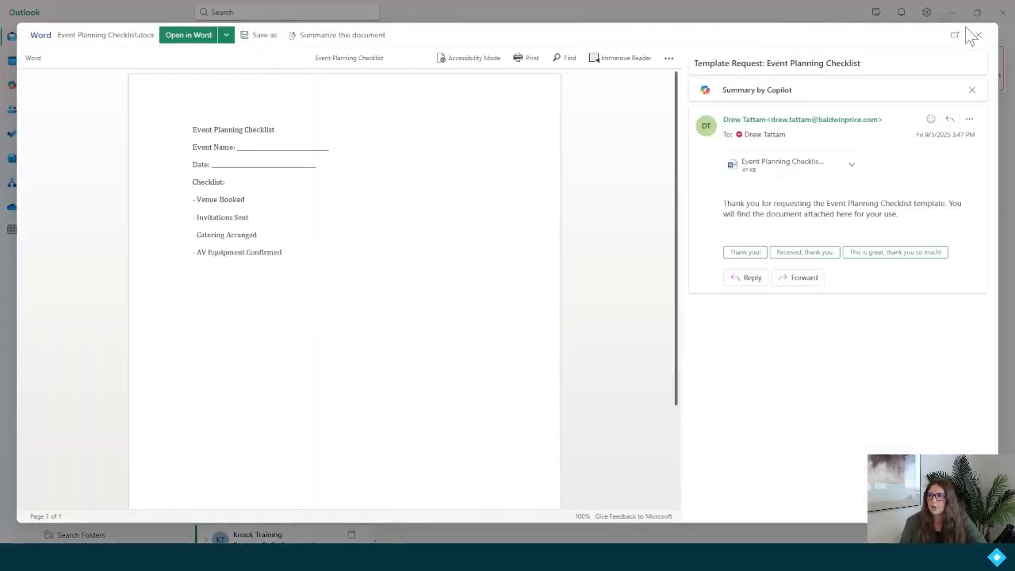
click(977, 36)
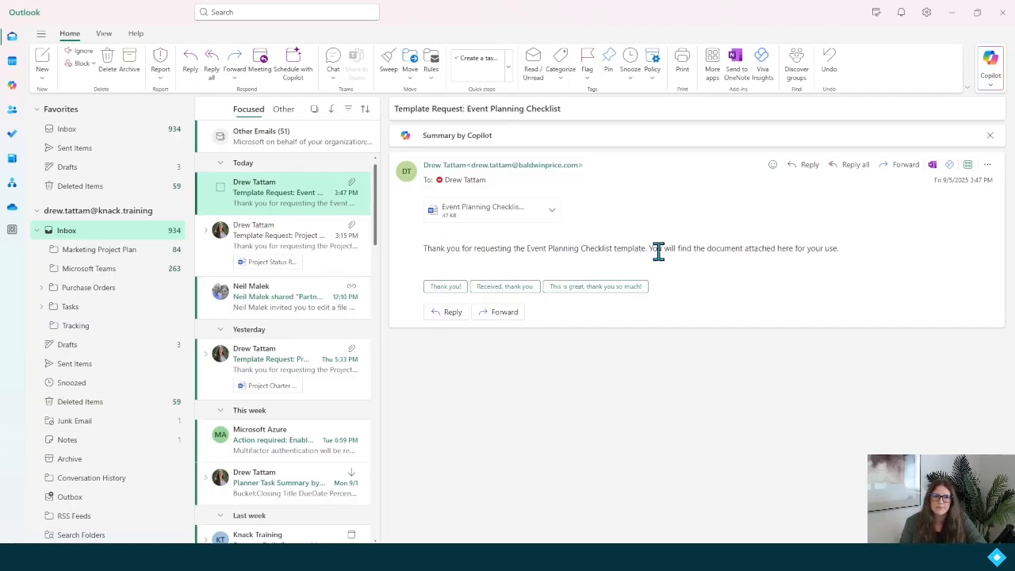
click(952, 15)
click(143, 316)
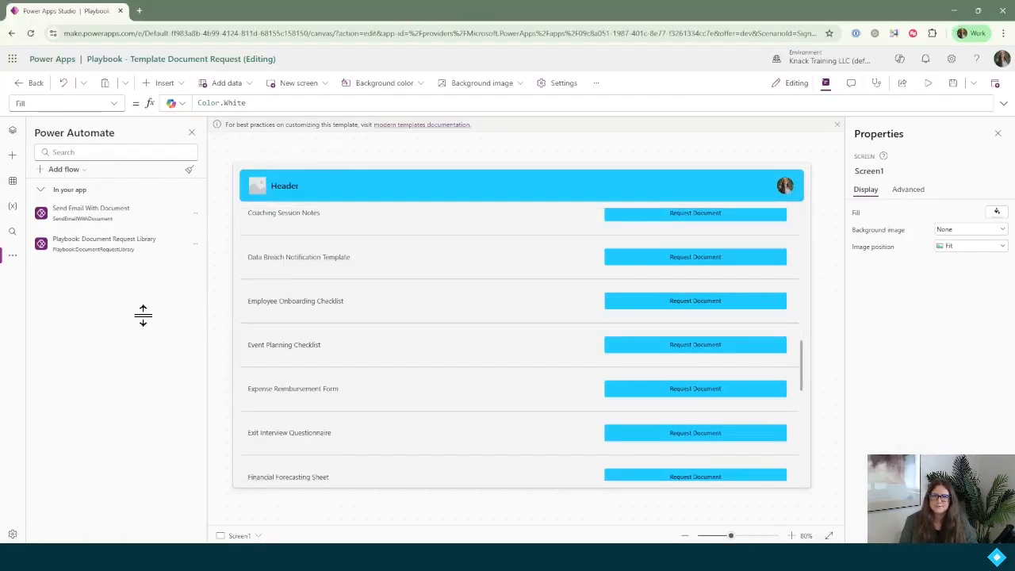
Set the background color of the template gallery to white.
click(13, 132)
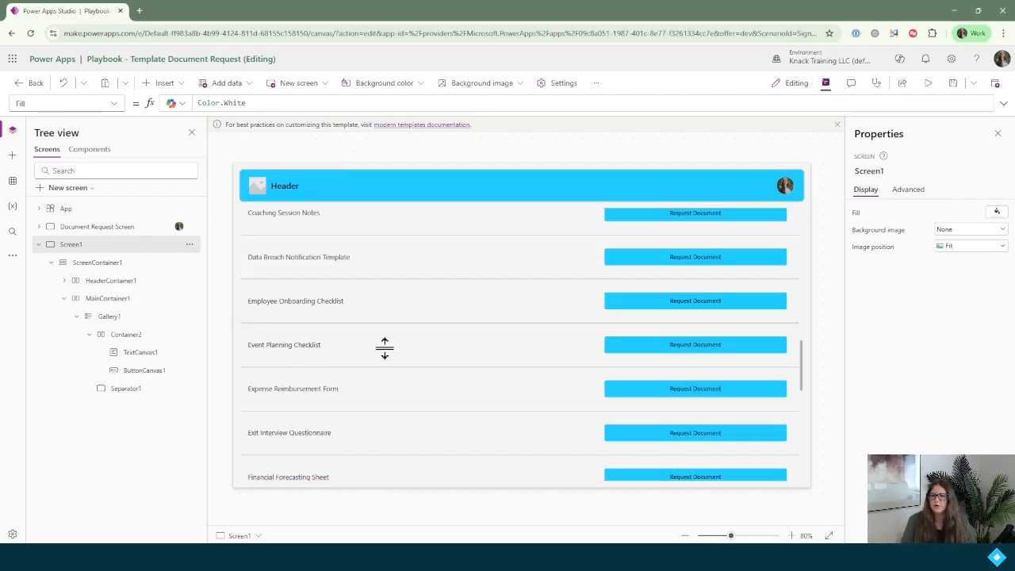
scroll(385, 349, down, 10)
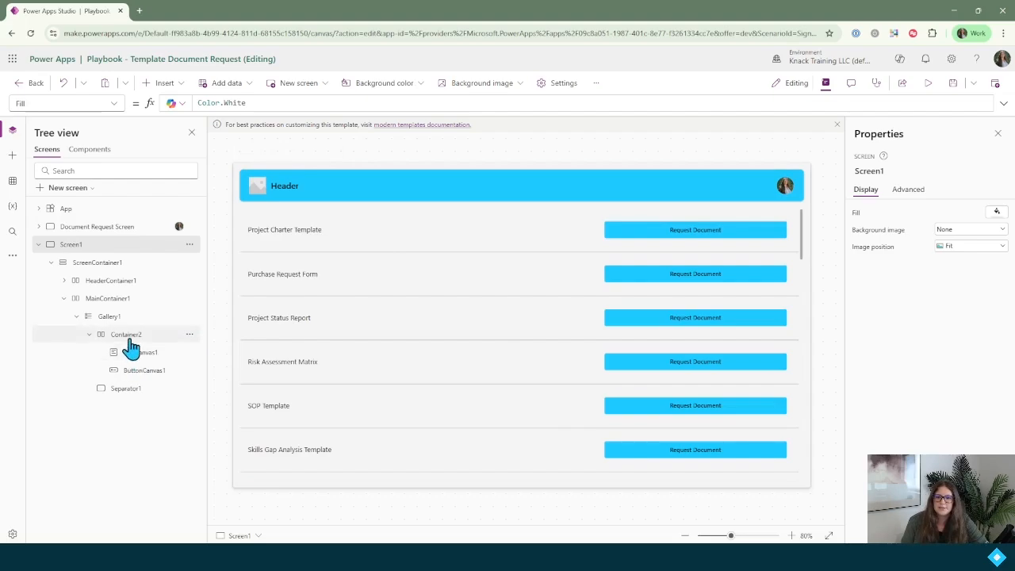
click(115, 322)
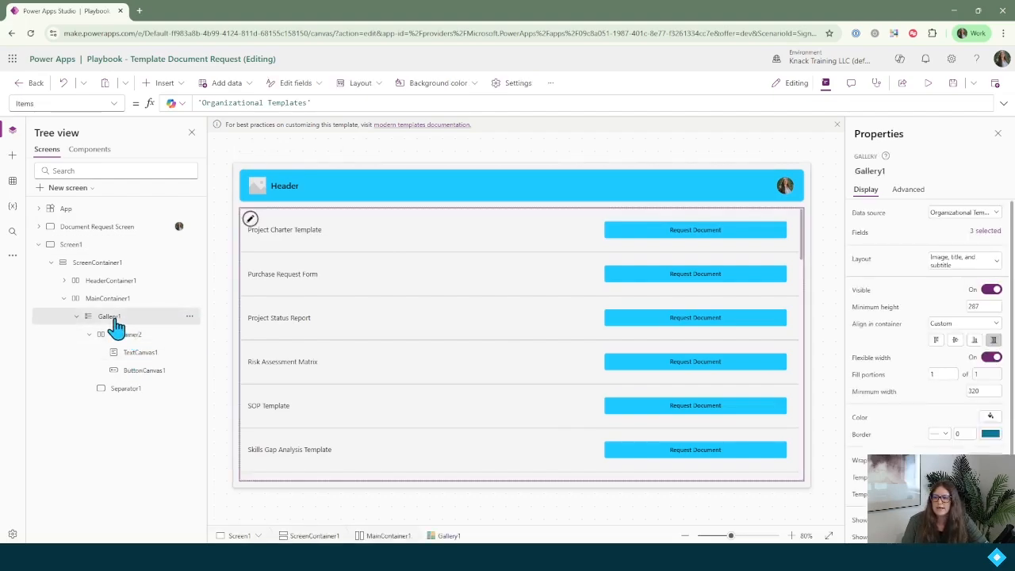
click(991, 420)
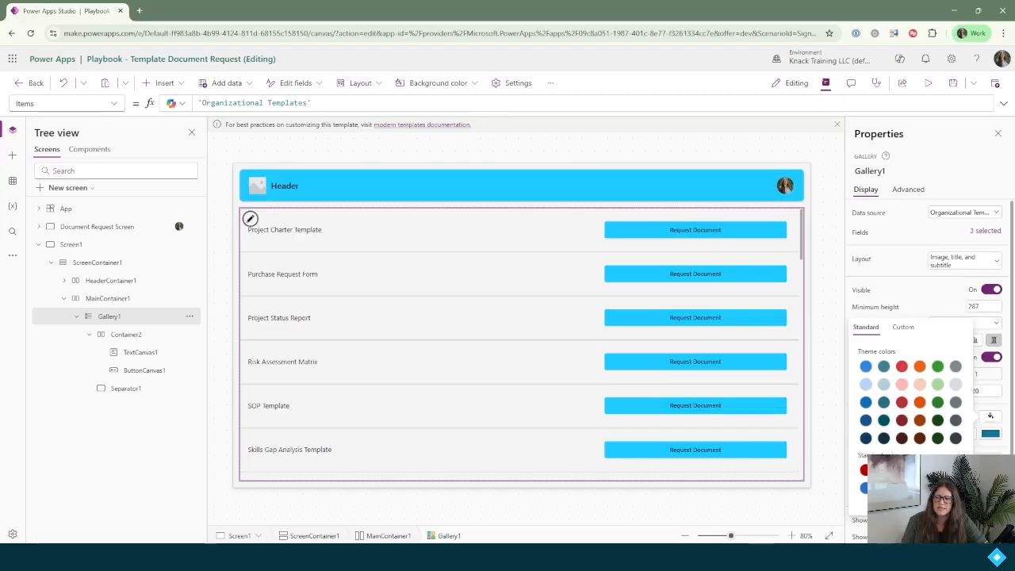
click(938, 488)
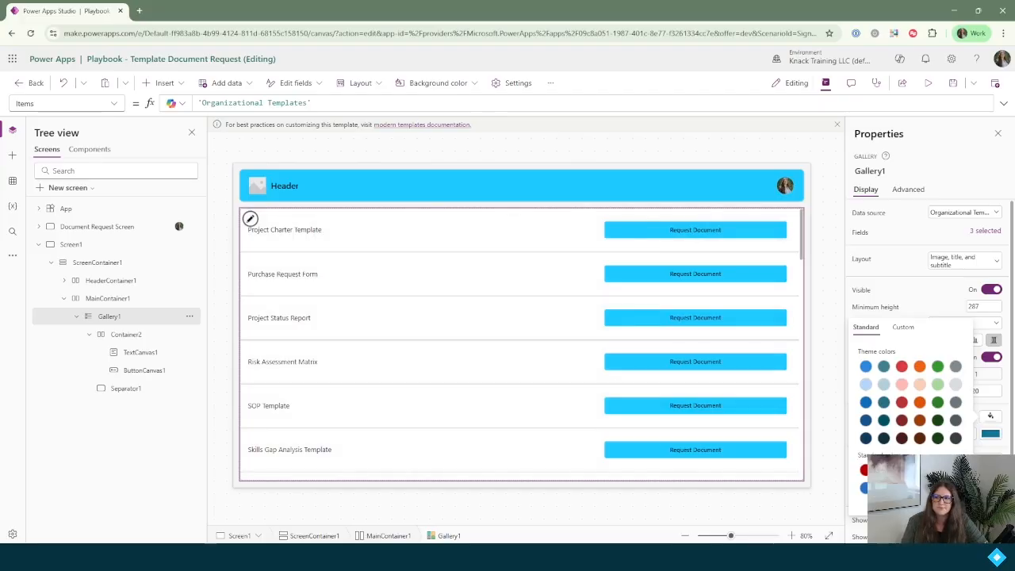
click(826, 206)
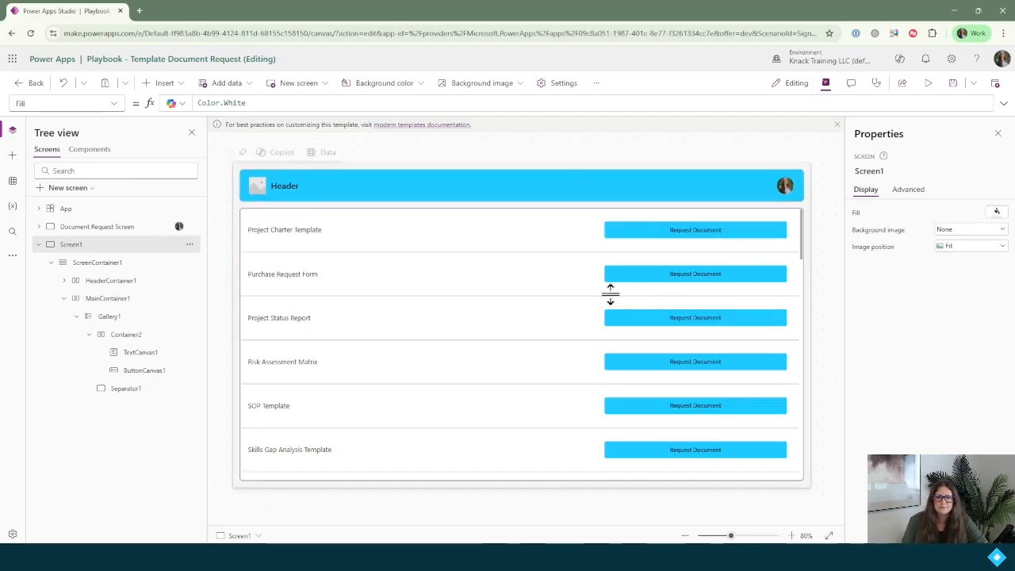
Set the gallery separator's fill to the custom hex color 083340.
click(148, 388)
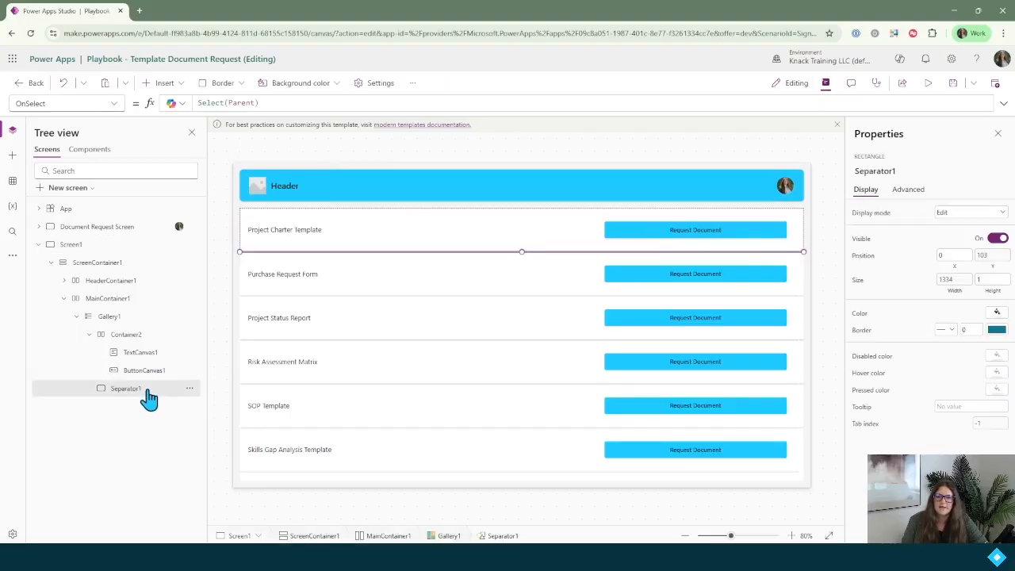
click(999, 314)
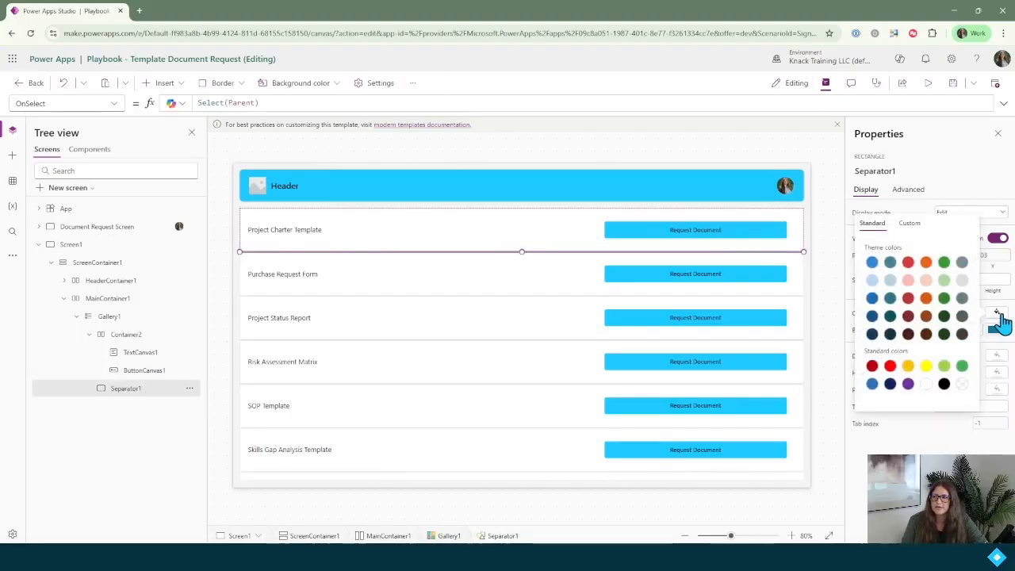
click(912, 224)
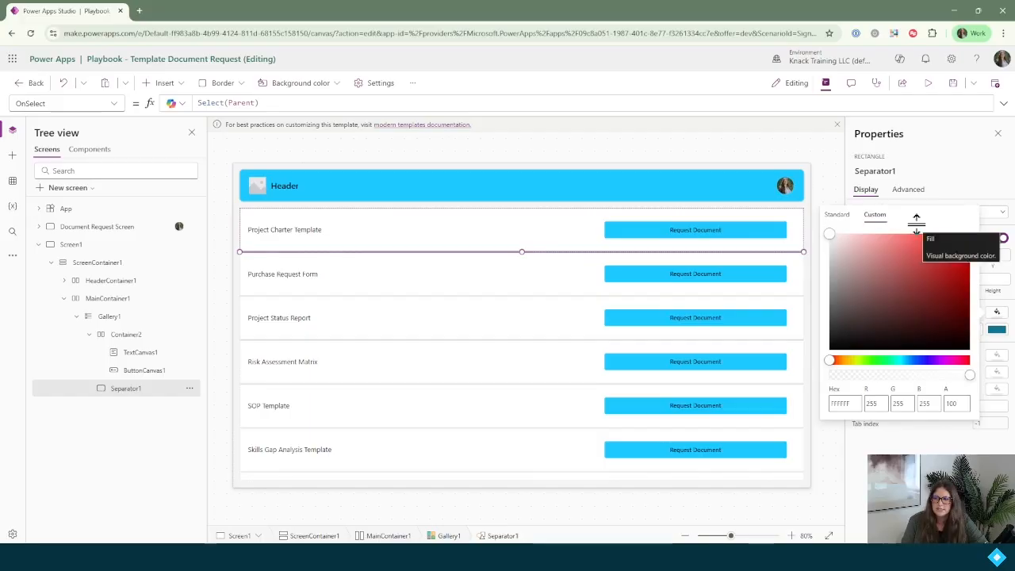
click(839, 404)
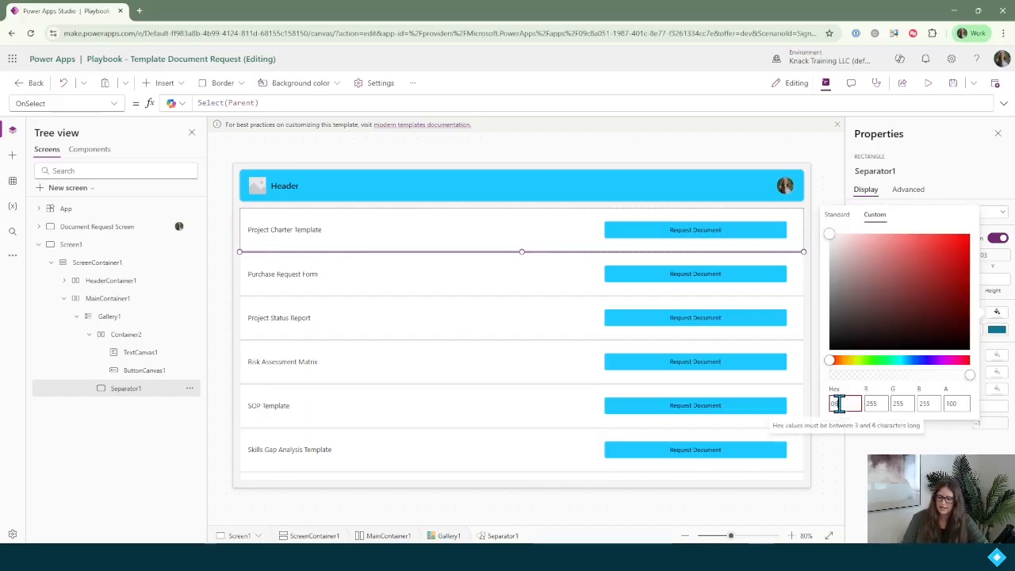
text(083340)
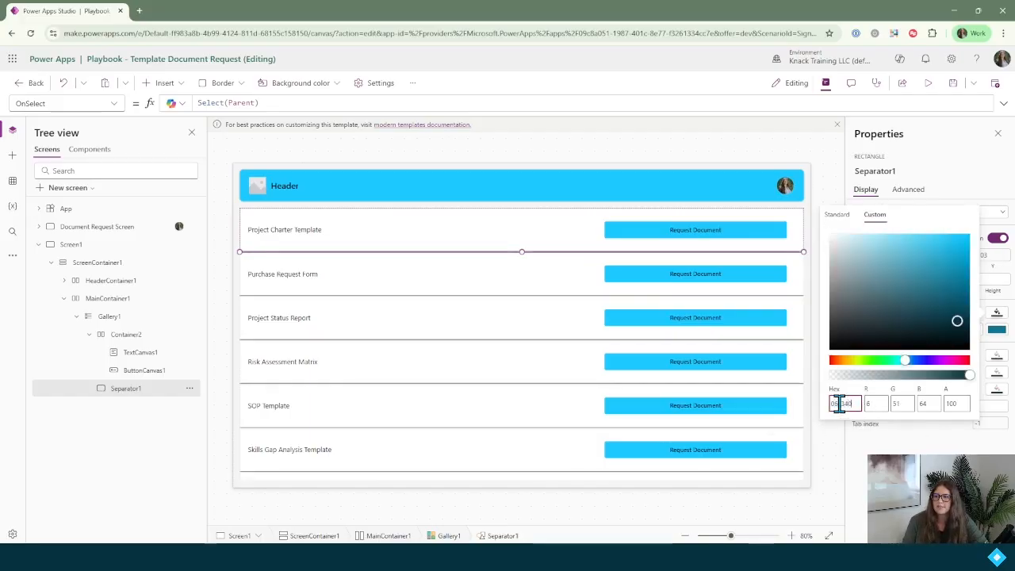
key(Return)
click(836, 243)
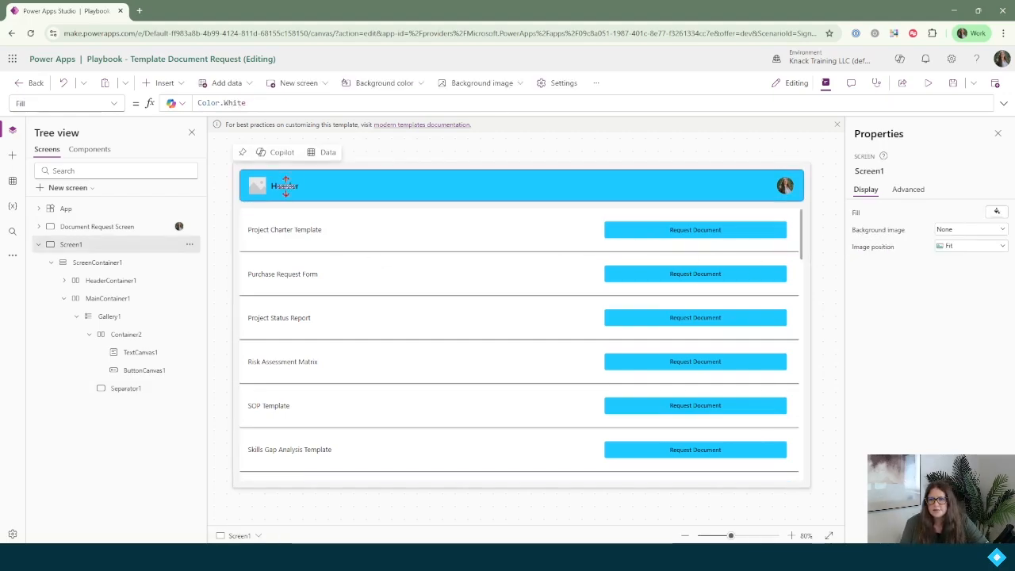
Set the header's title to "Requesting Document Templates" and its logo to Playbook Icon.
click(322, 186)
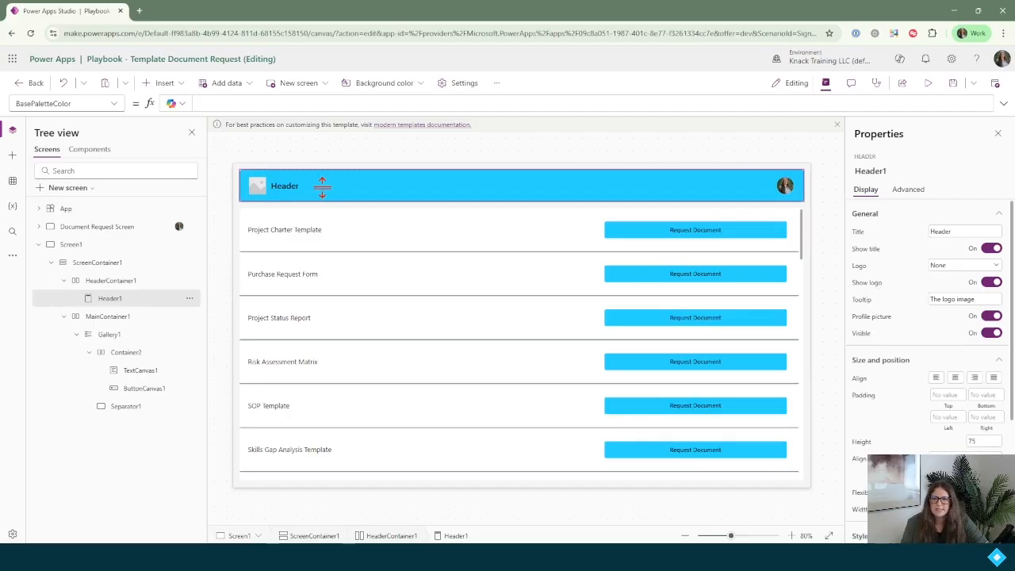
double_click(941, 231)
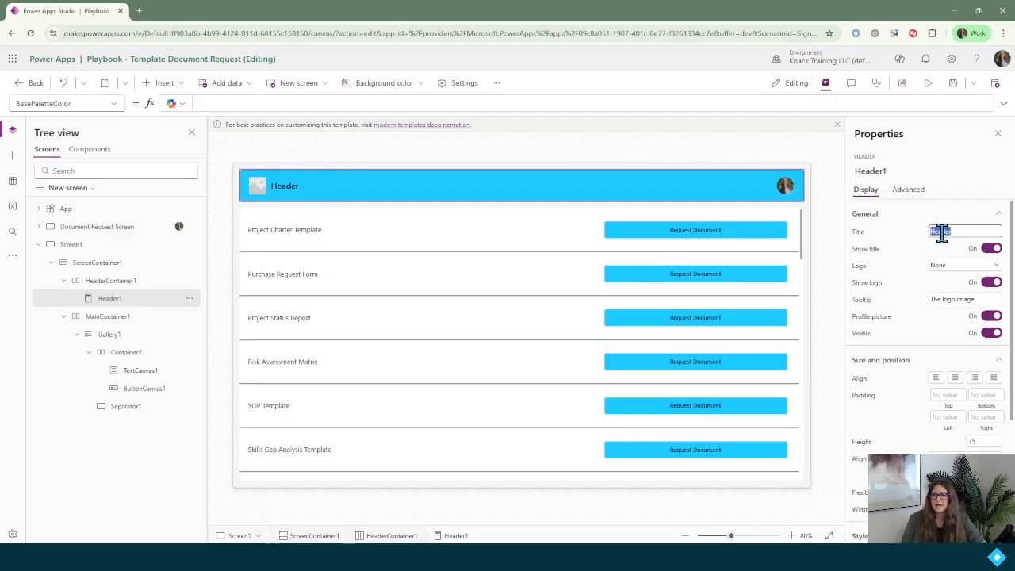
text(Re)
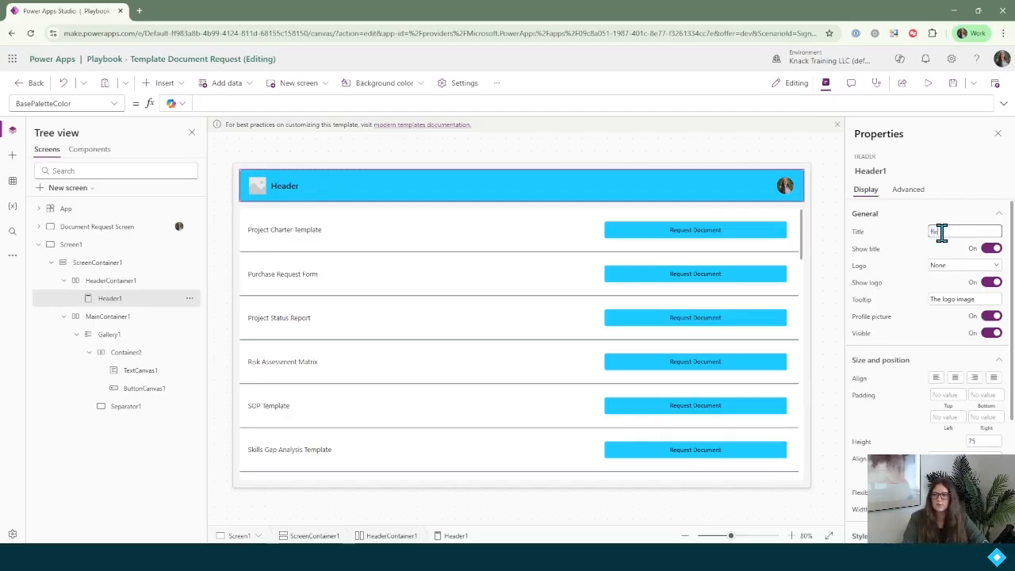
text(questing Do)
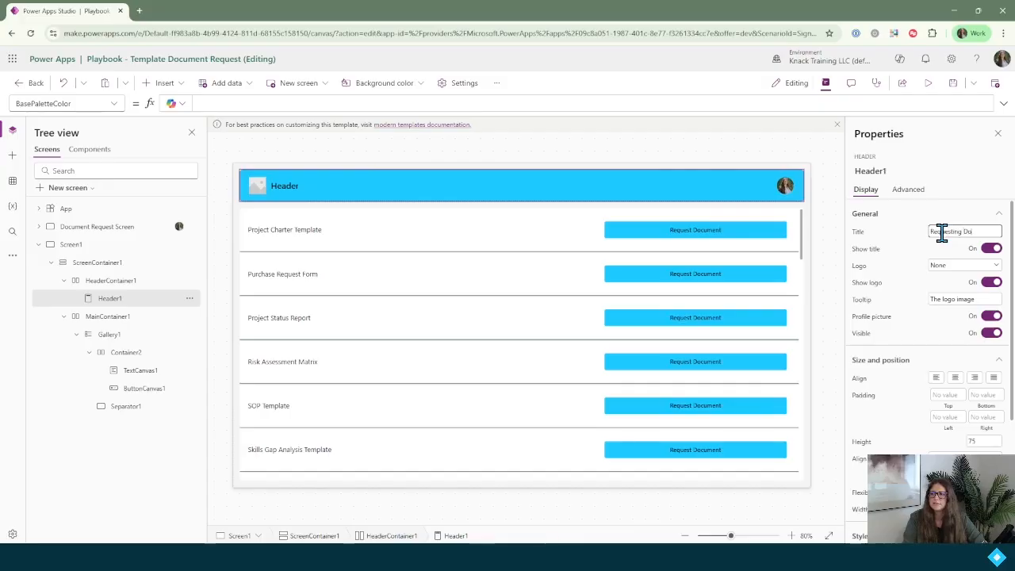
text(cument Templates)
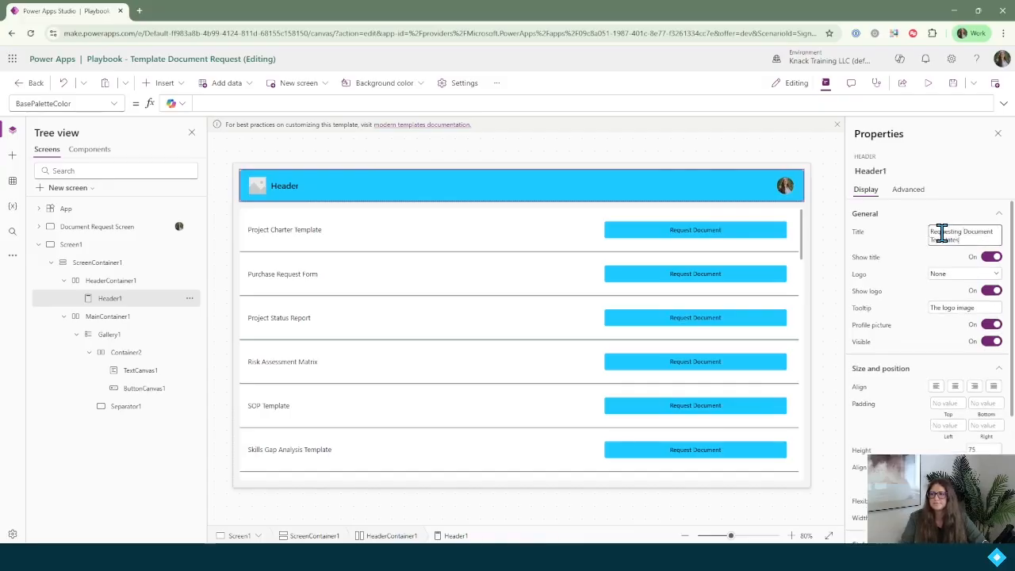
click(906, 242)
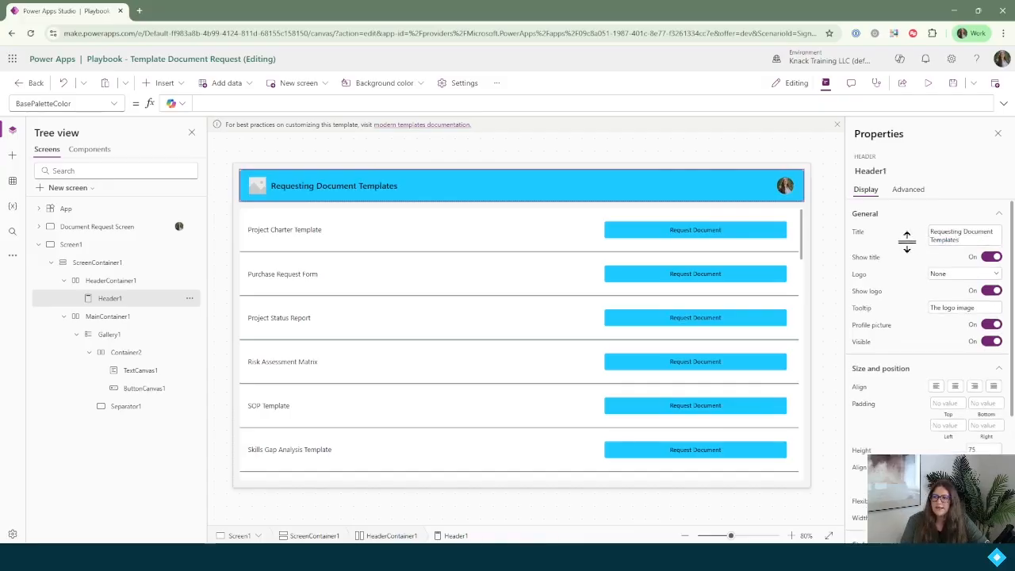
click(950, 278)
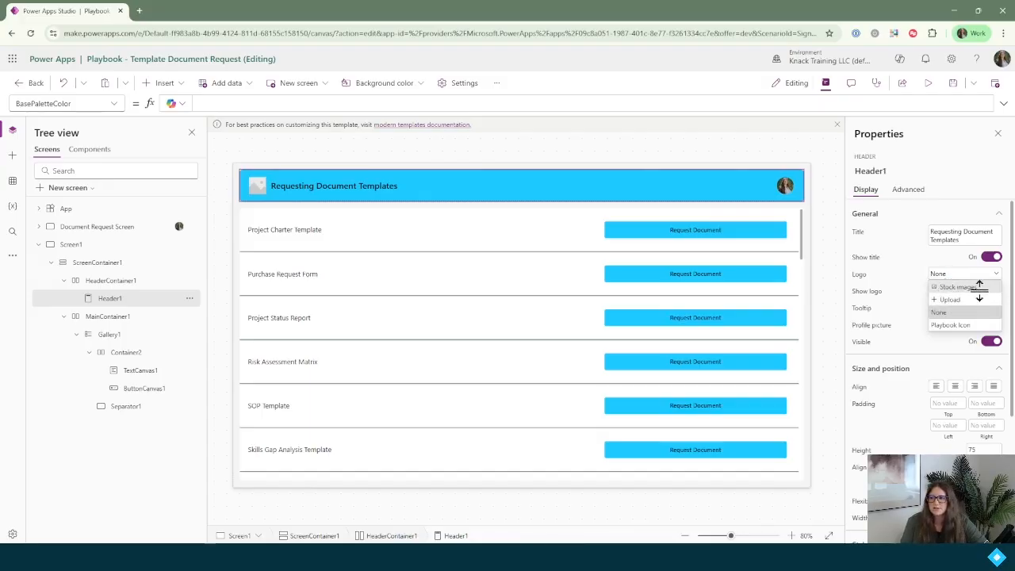
click(951, 326)
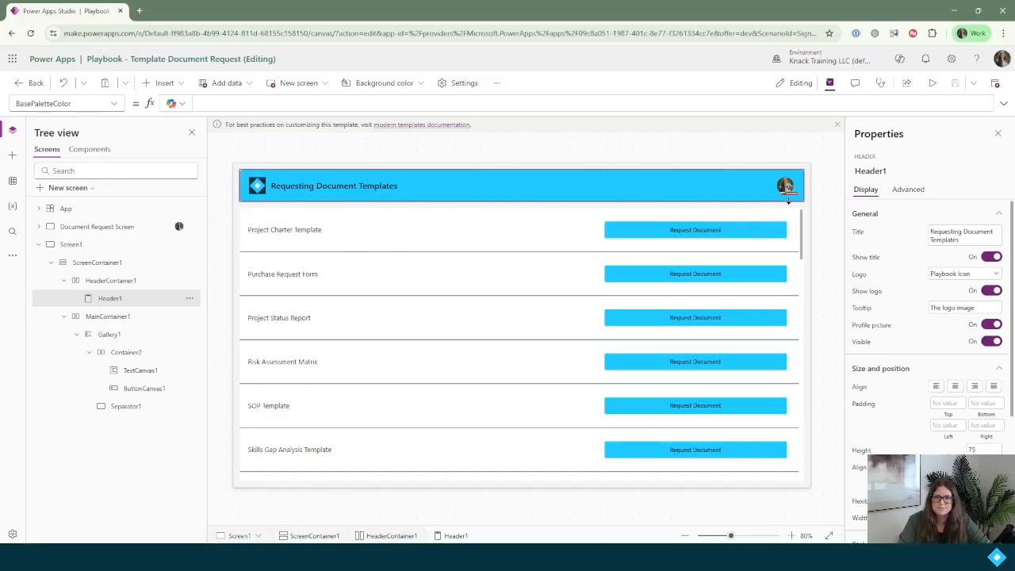
Try template sizes of 75 and 100 for the gallery and settle on 80.
click(758, 230)
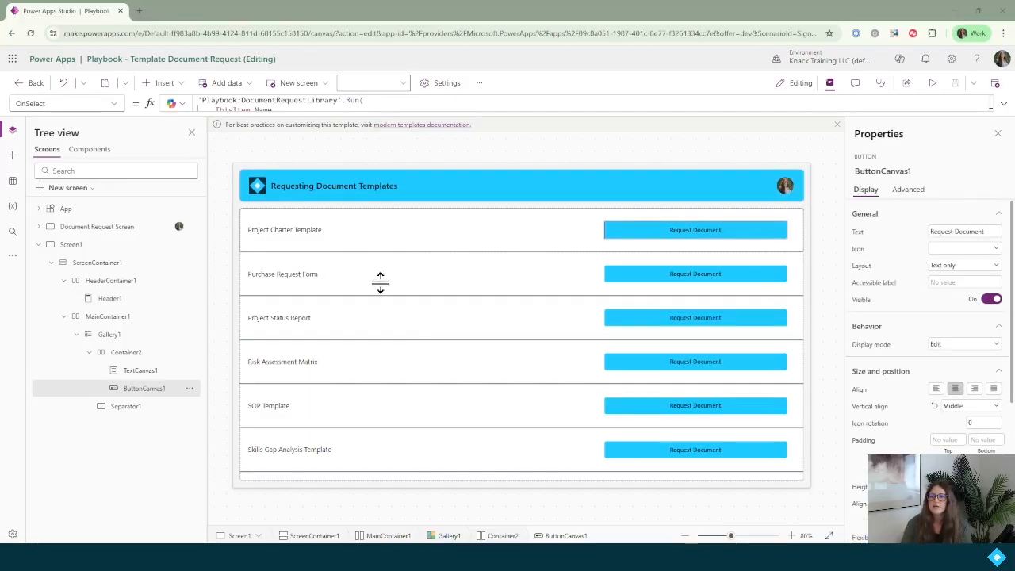
click(103, 335)
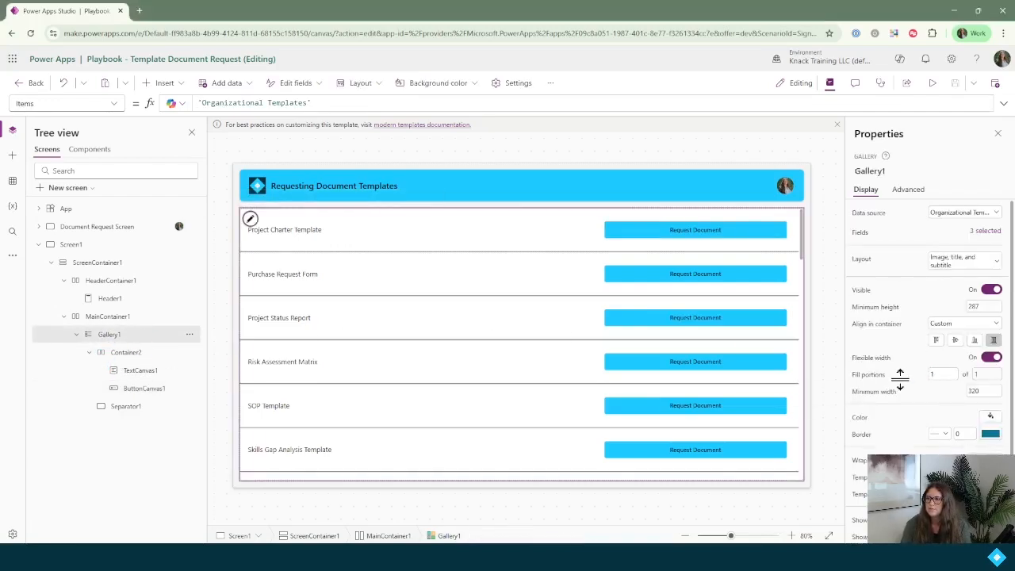
scroll(901, 379, down, 1)
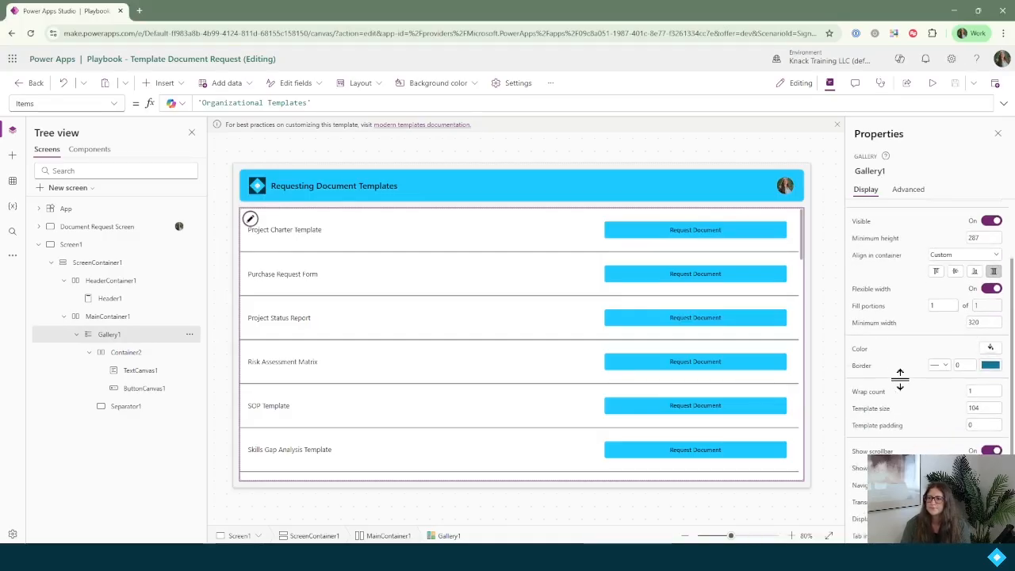
double_click(990, 408)
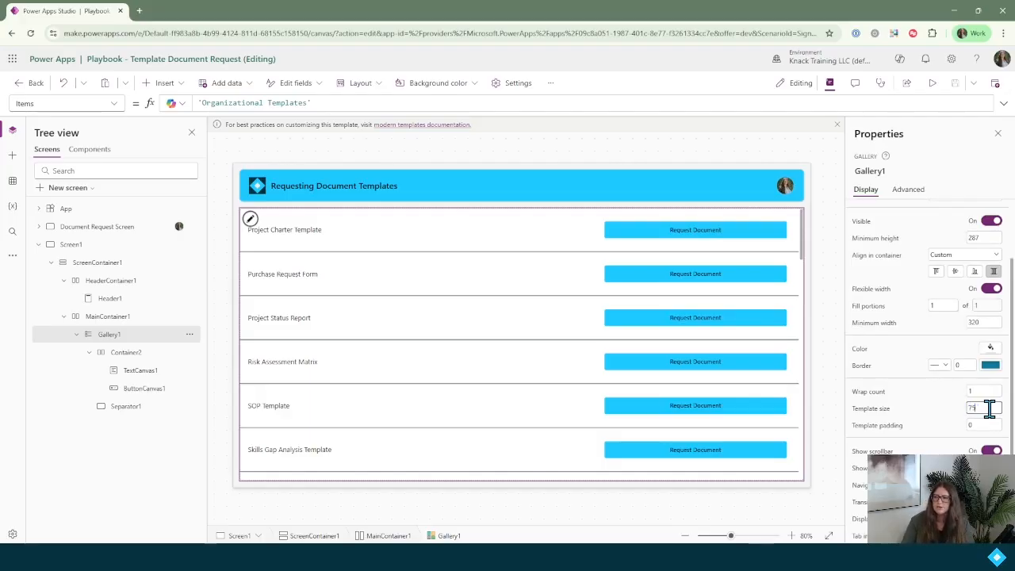
click(952, 420)
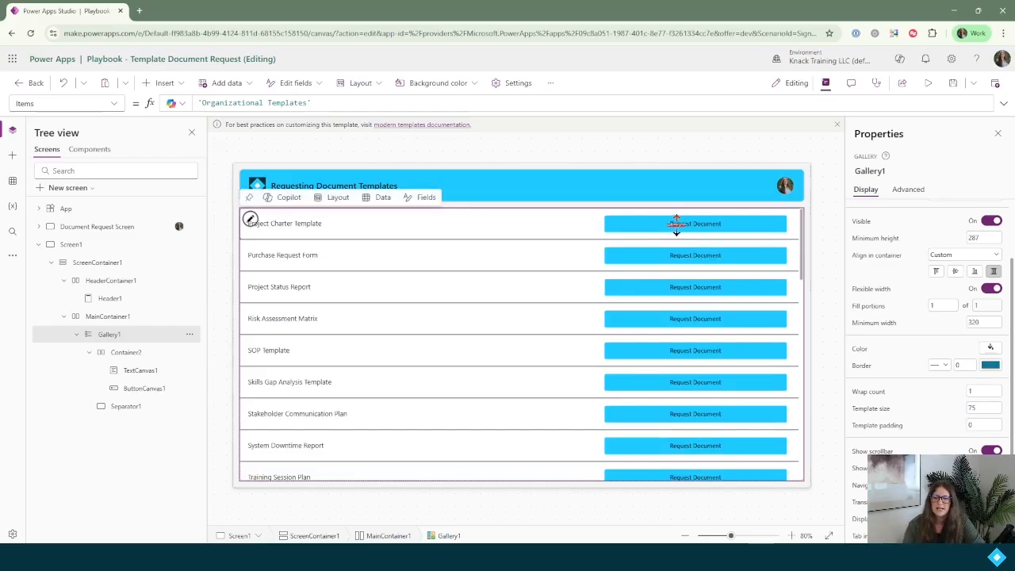
double_click(976, 408)
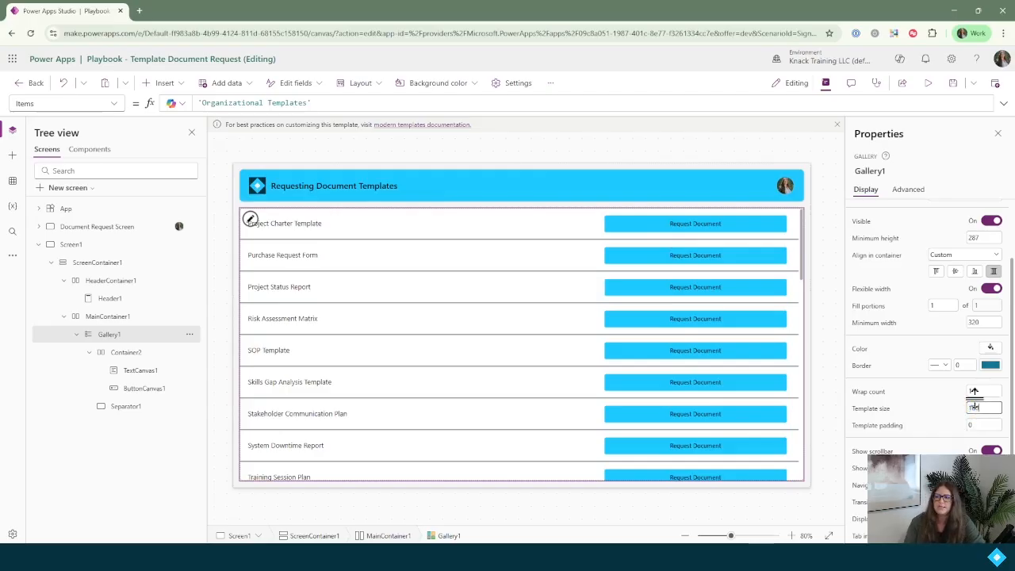
click(960, 411)
double_click(976, 407)
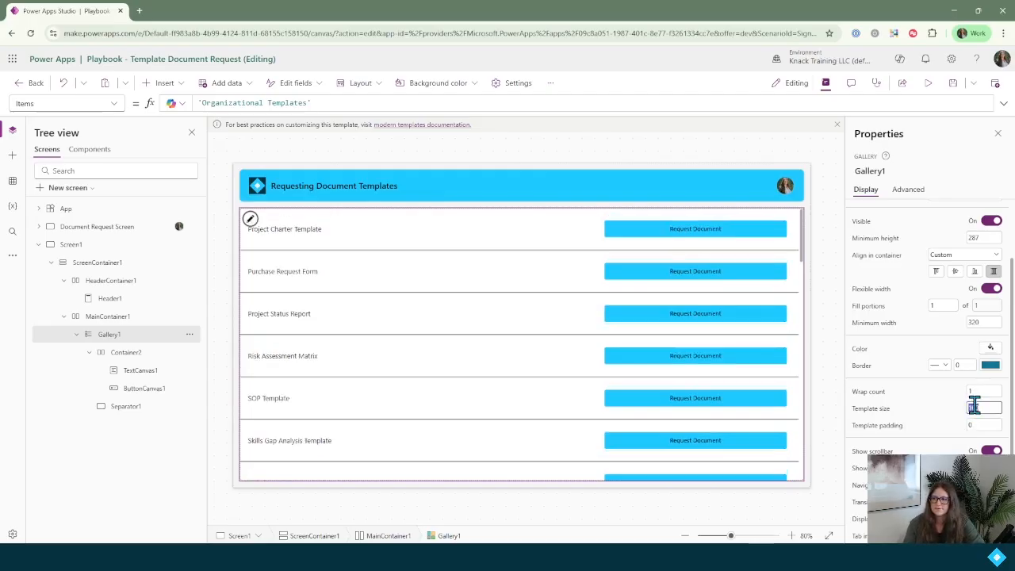
text(80)
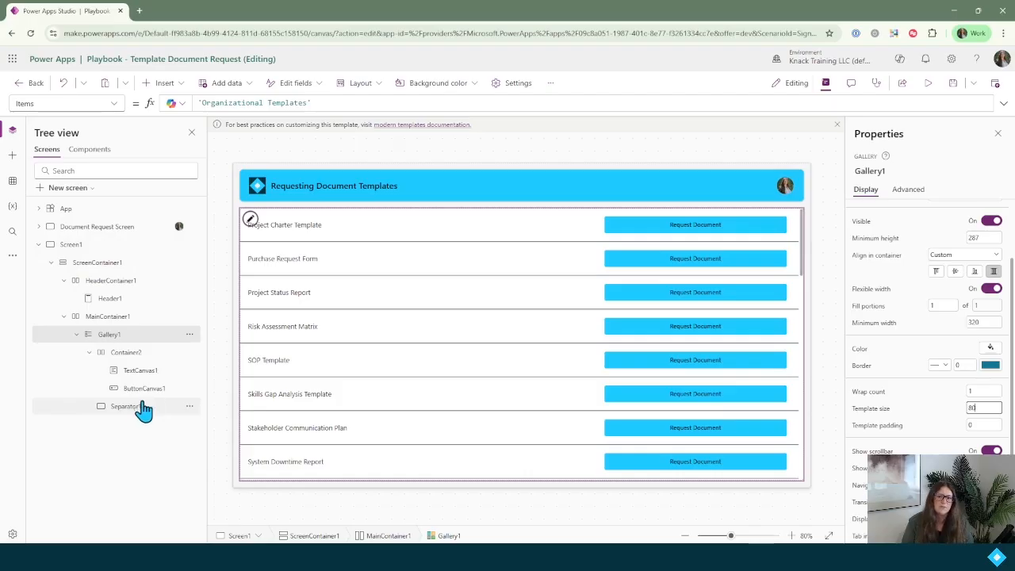
Collapse Screen1 in the screen hierarchy, expand Document Request Screen and select its gallery separator to view that finished screen.
double_click(71, 245)
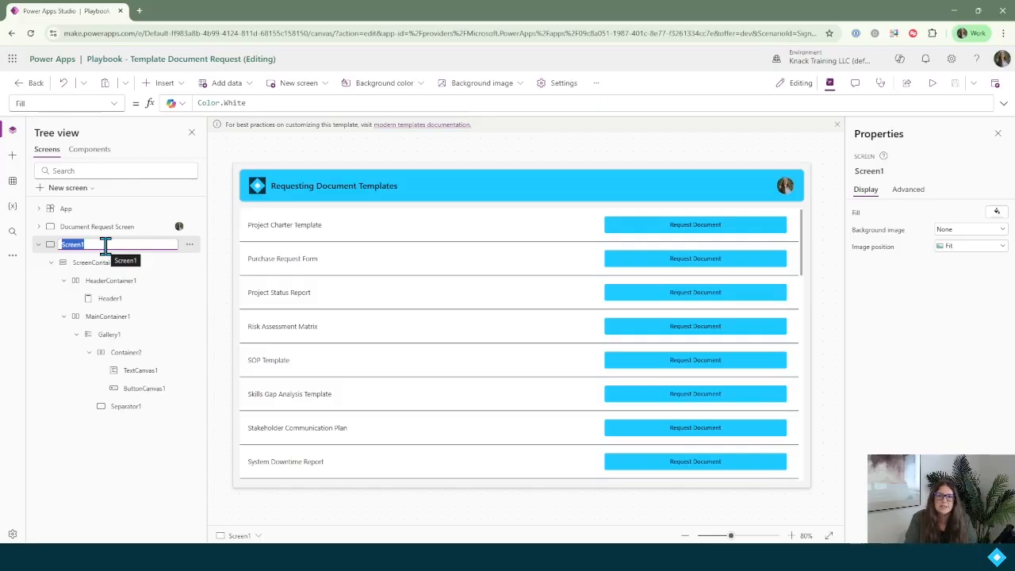
click(37, 245)
click(38, 227)
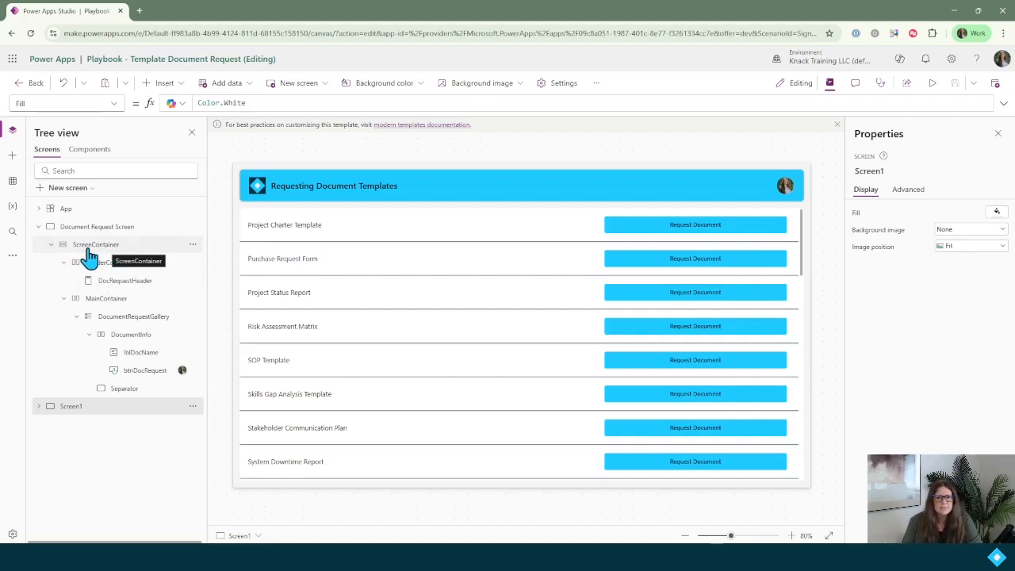
click(124, 392)
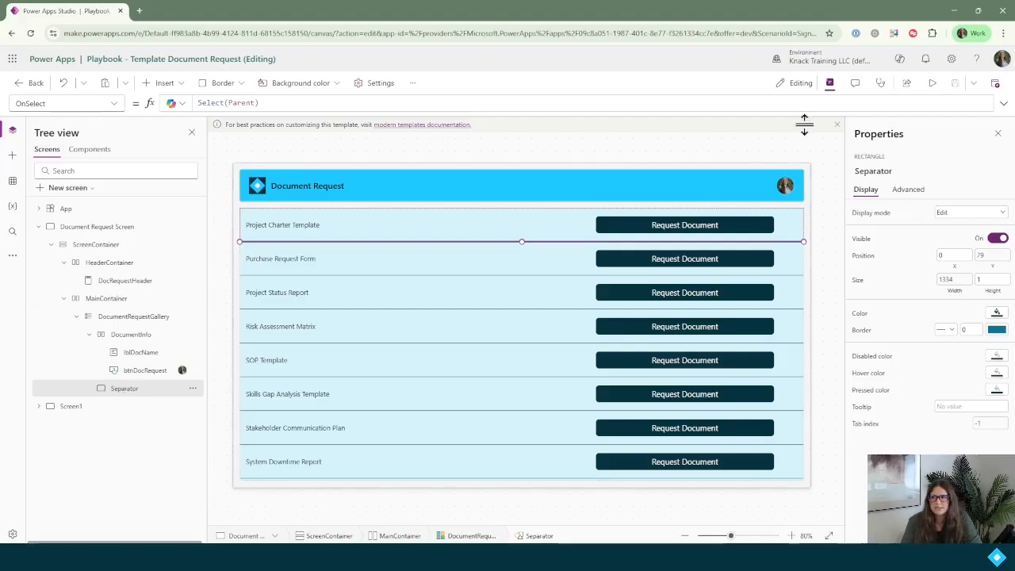
Publish this version of the app and exit the editor to the list of apps.
click(998, 84)
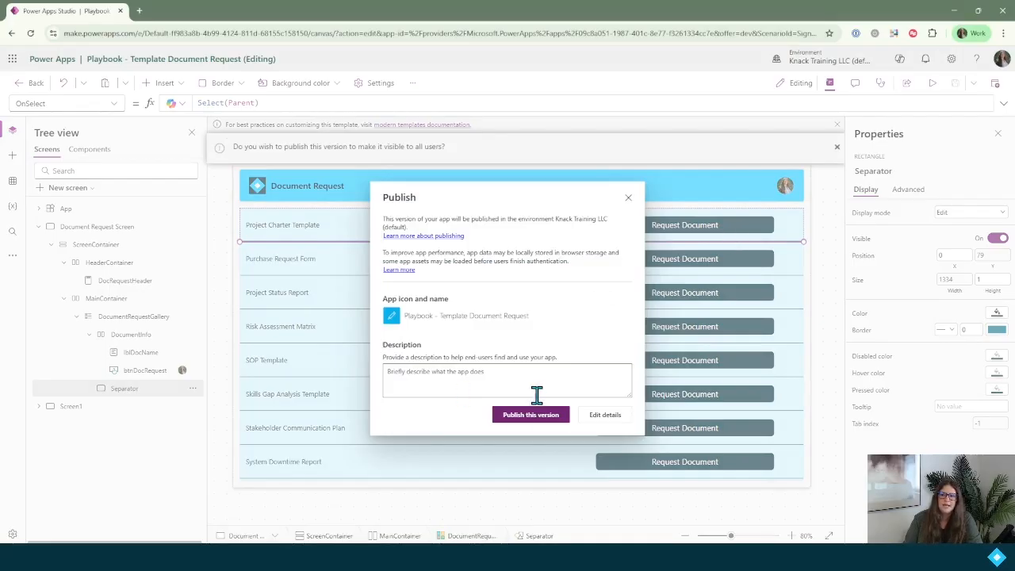
click(527, 419)
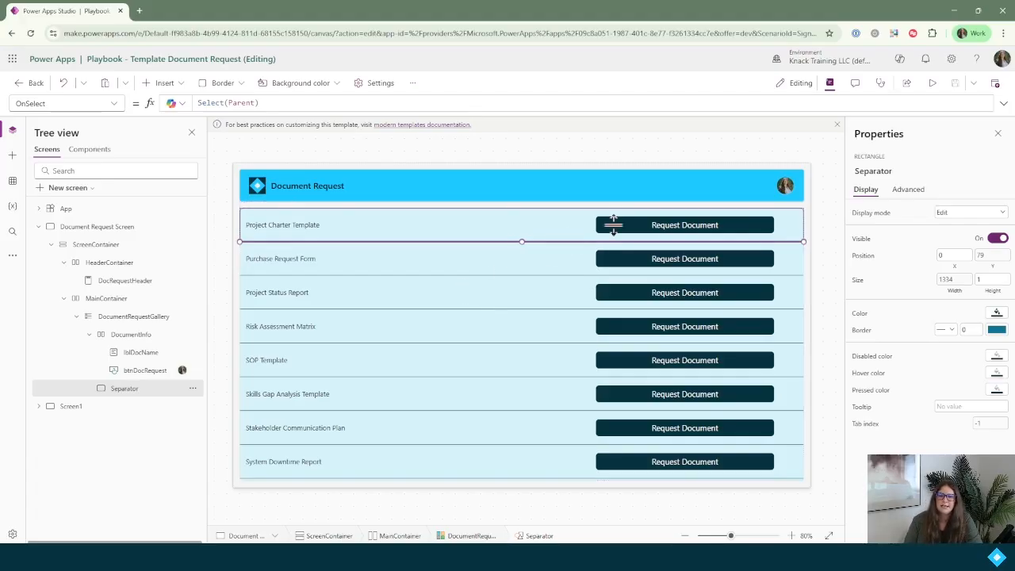
click(26, 87)
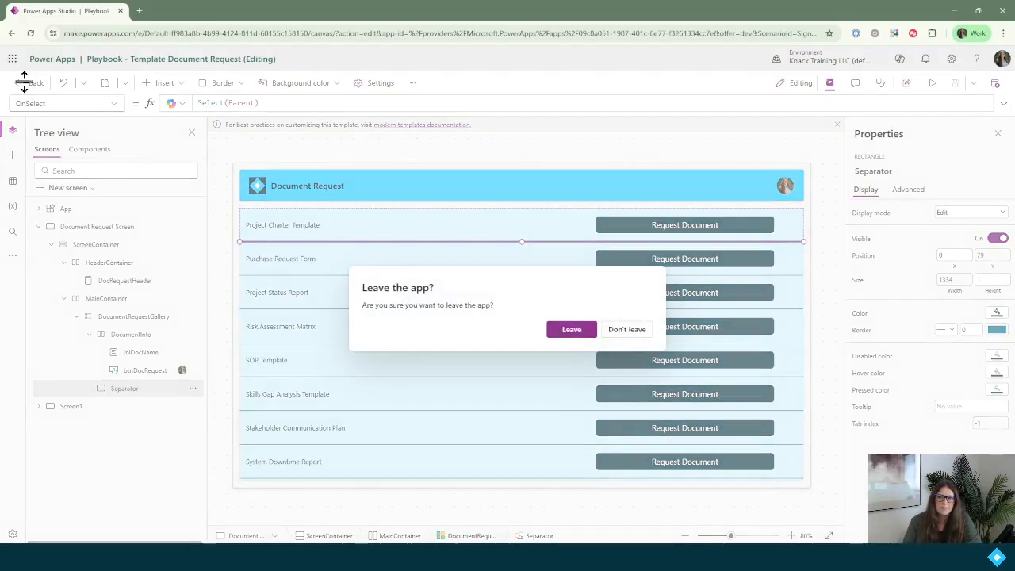
click(573, 330)
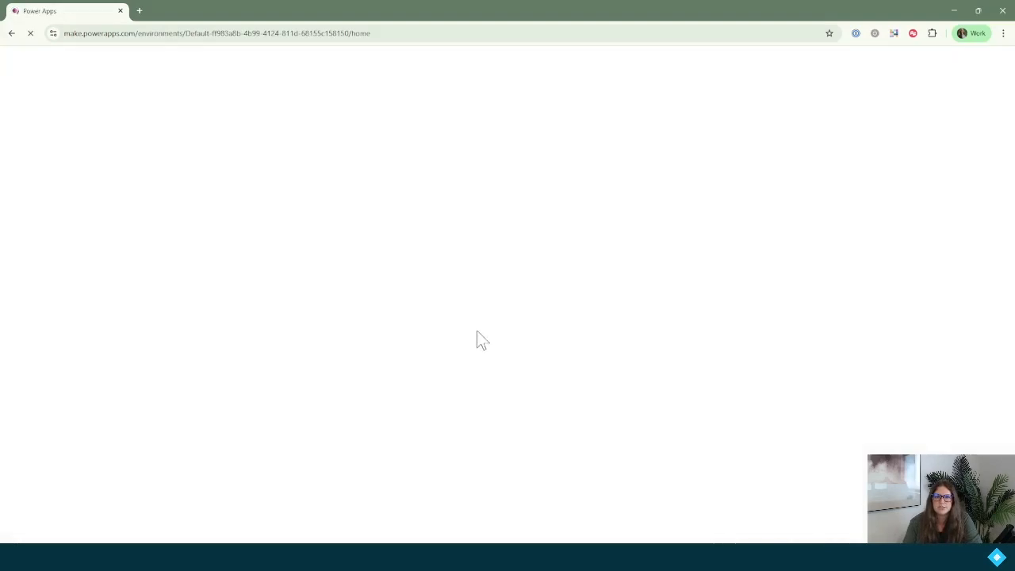
click(35, 190)
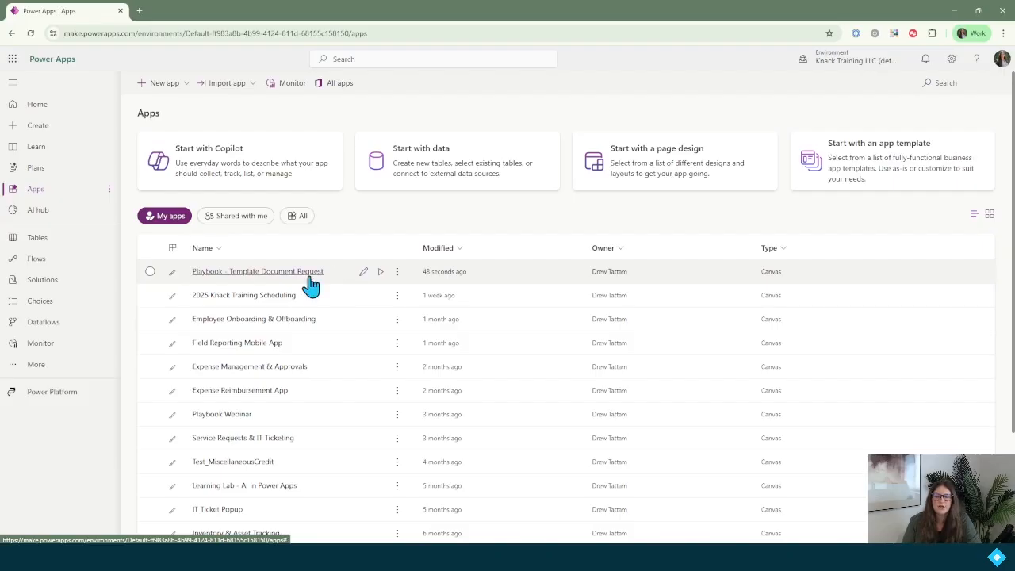
Play the published Playbook - Template Document Request app, browse its template gallery and view its sharing options.
click(381, 274)
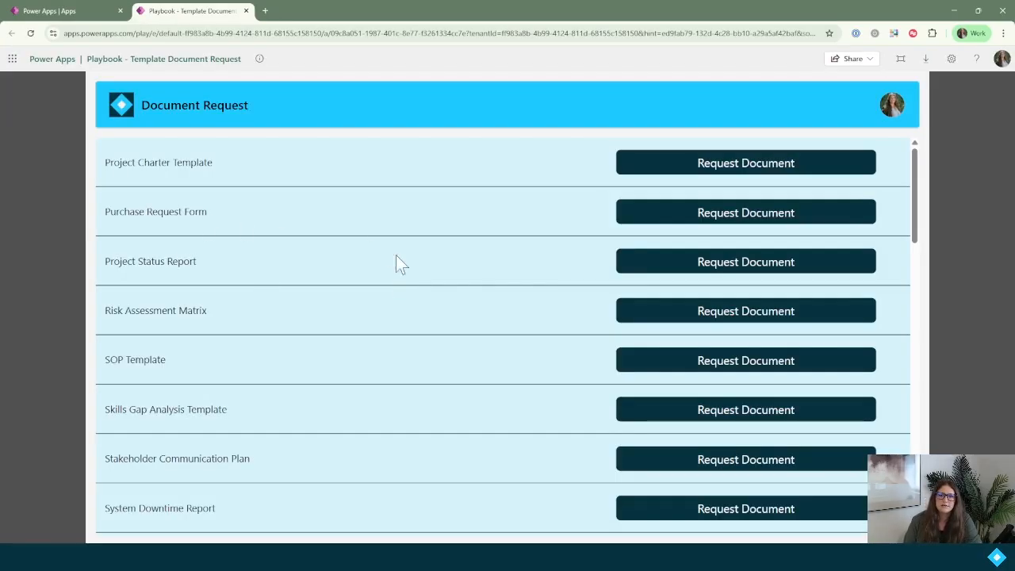
scroll(420, 303, down, 10)
scroll(419, 304, up, 5)
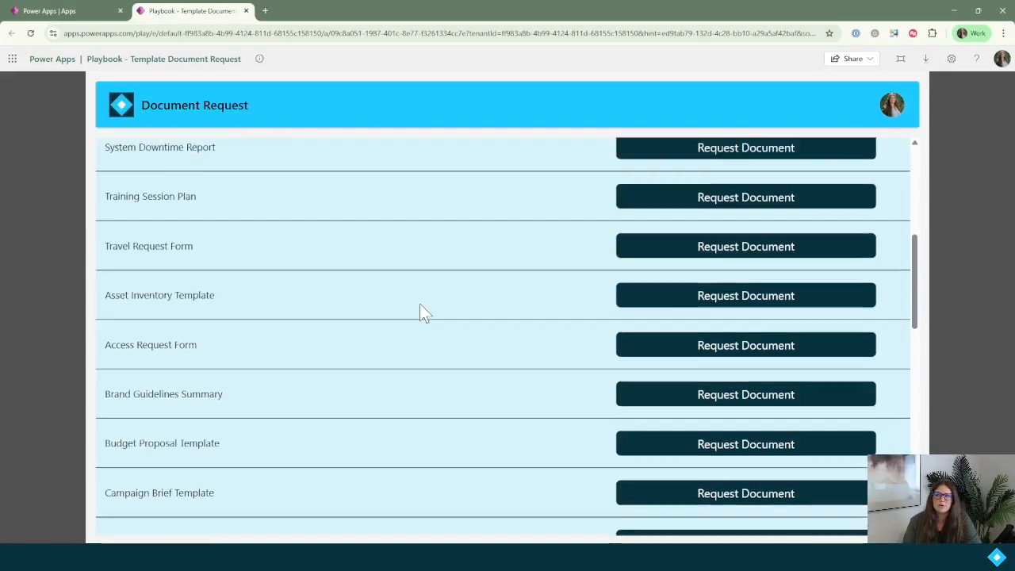
scroll(420, 304, up, 5)
click(842, 62)
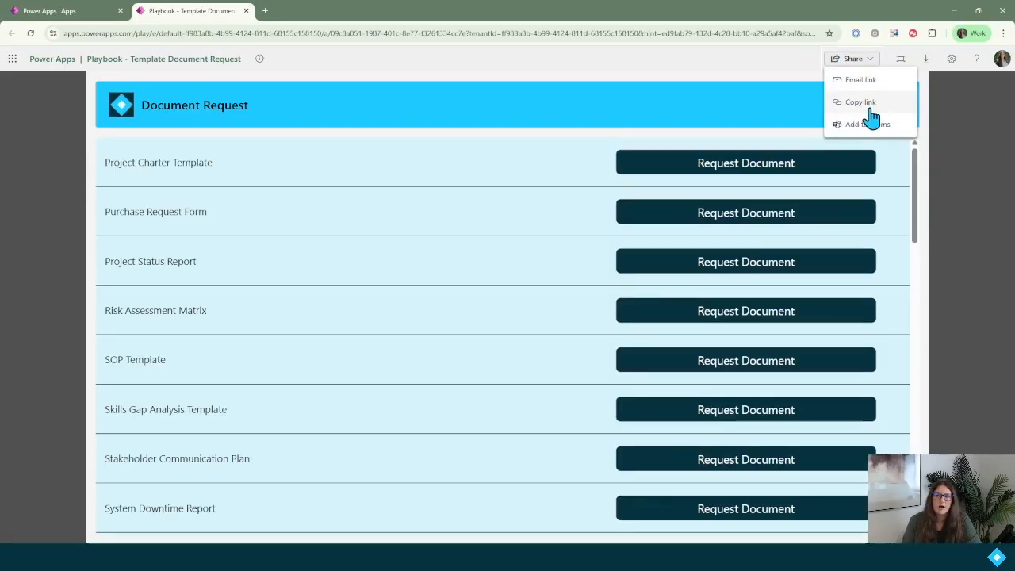
click(291, 69)
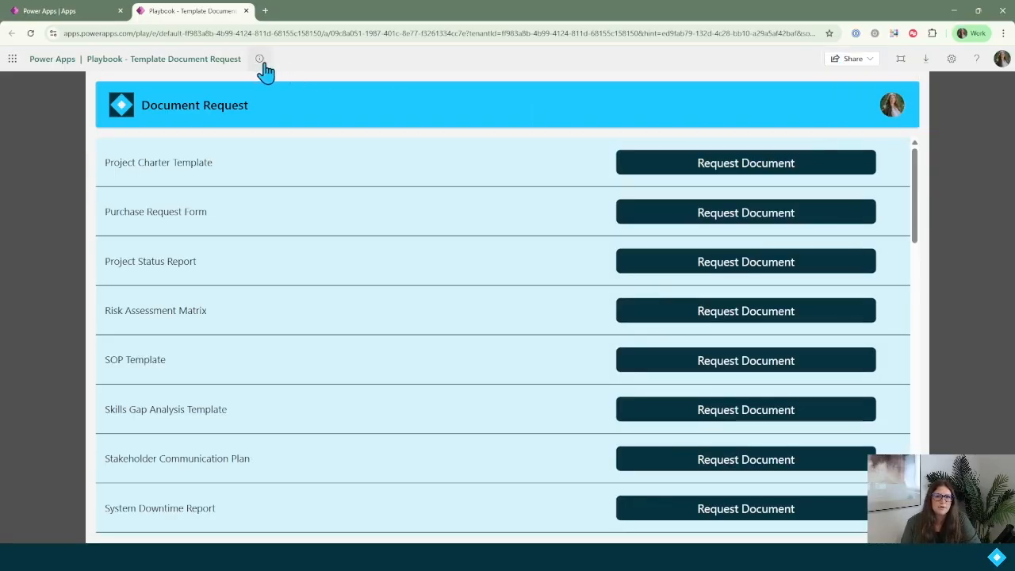
Share the Playbook - Template Document Request app from the apps list with the chosen colleague in the User role, without a message.
click(53, 10)
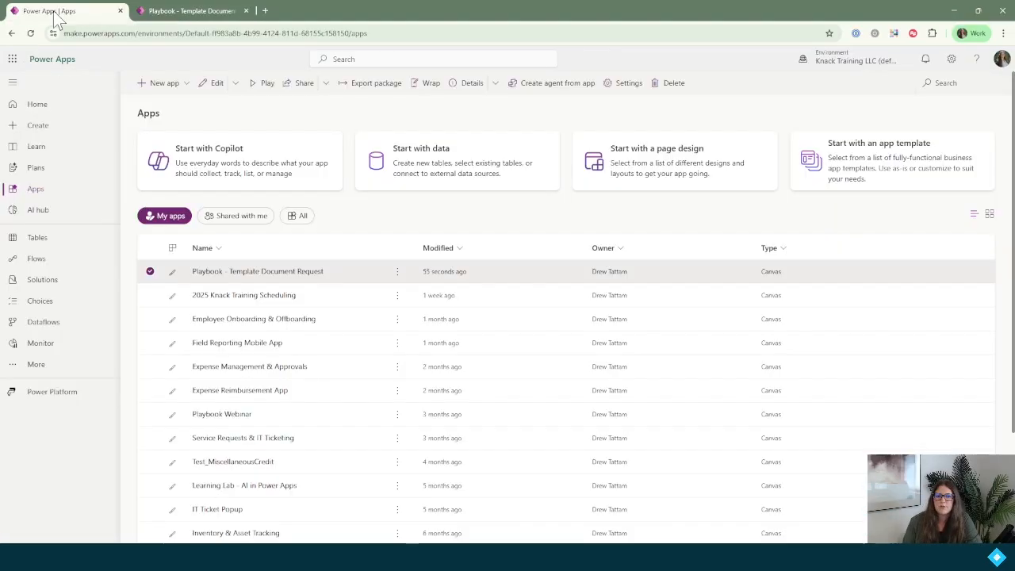
click(397, 275)
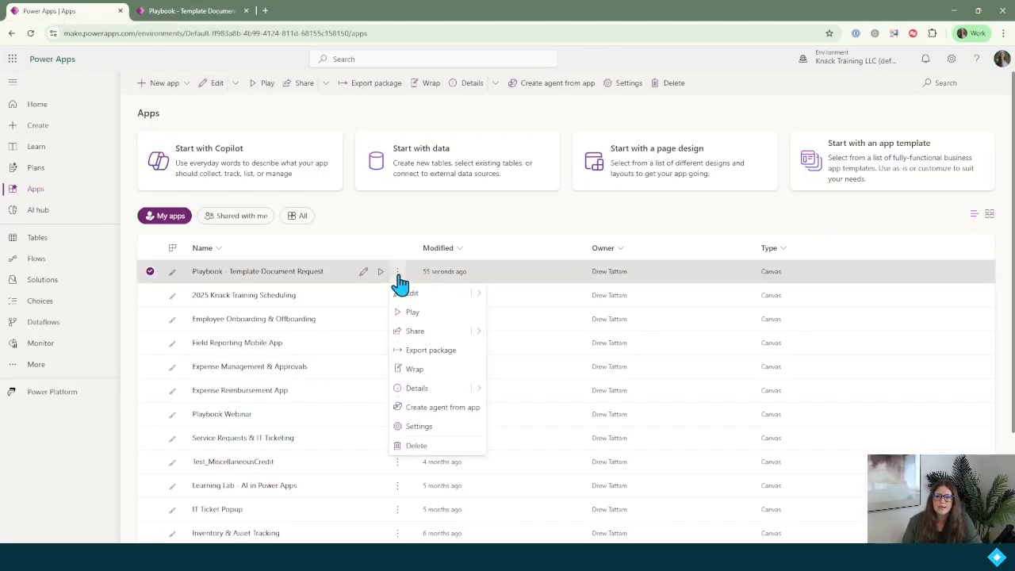
click(436, 334)
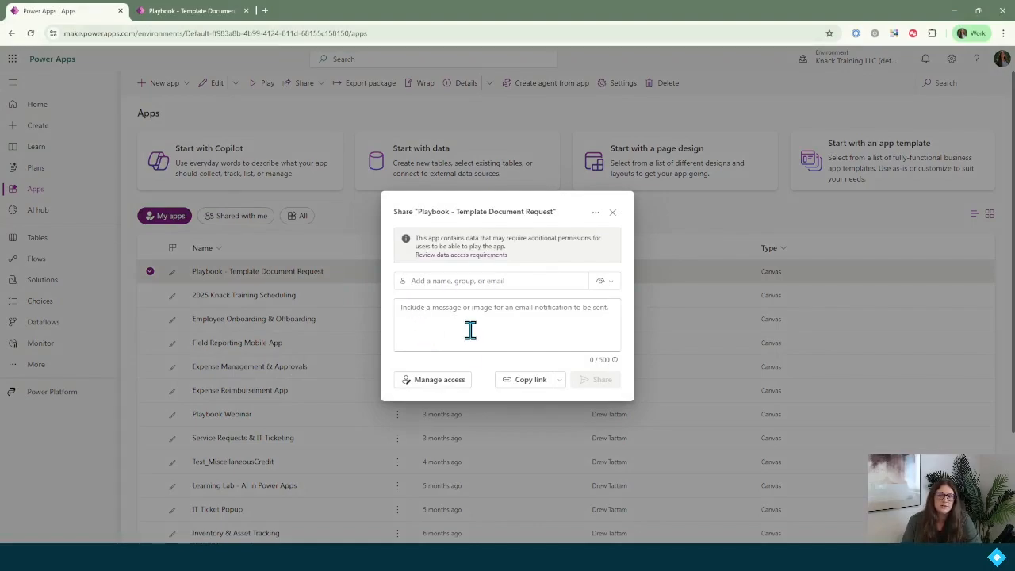
click(441, 282)
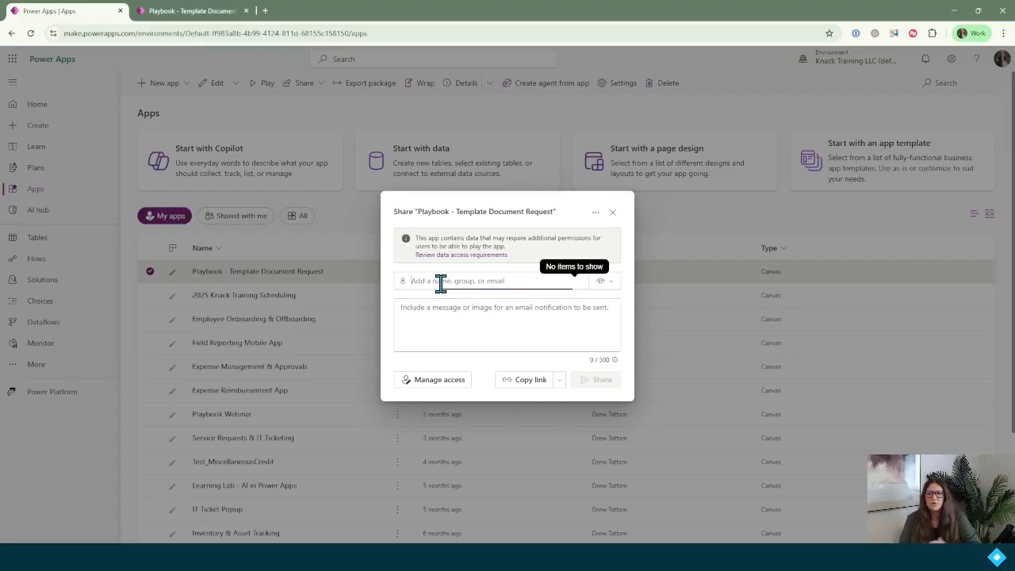
text(amanda)
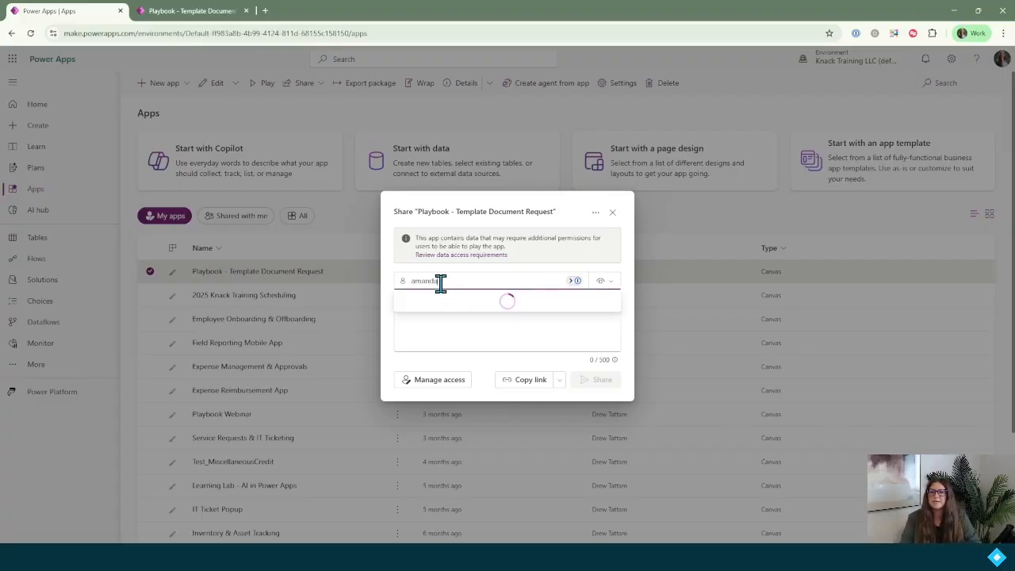
click(467, 314)
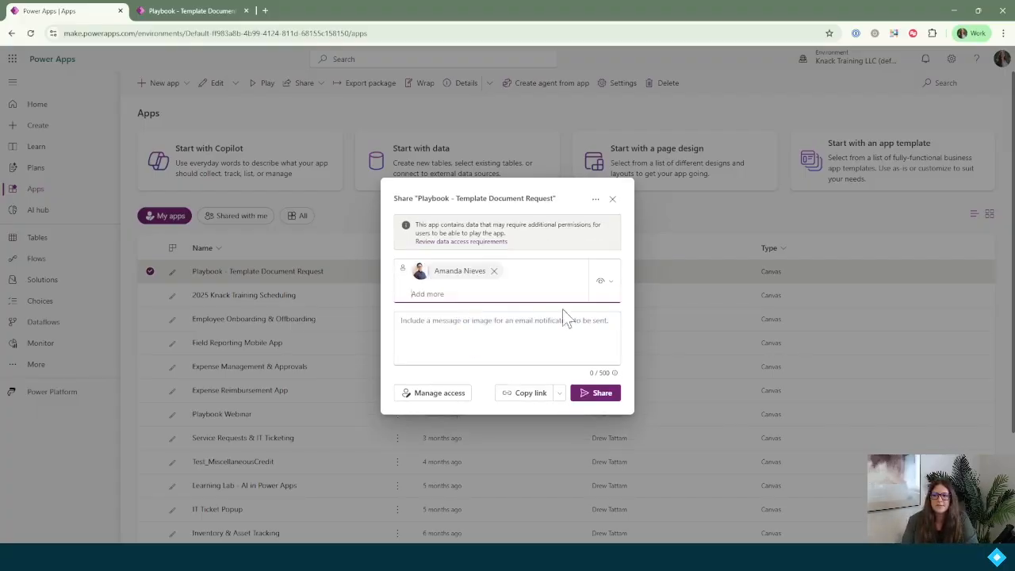
click(613, 291)
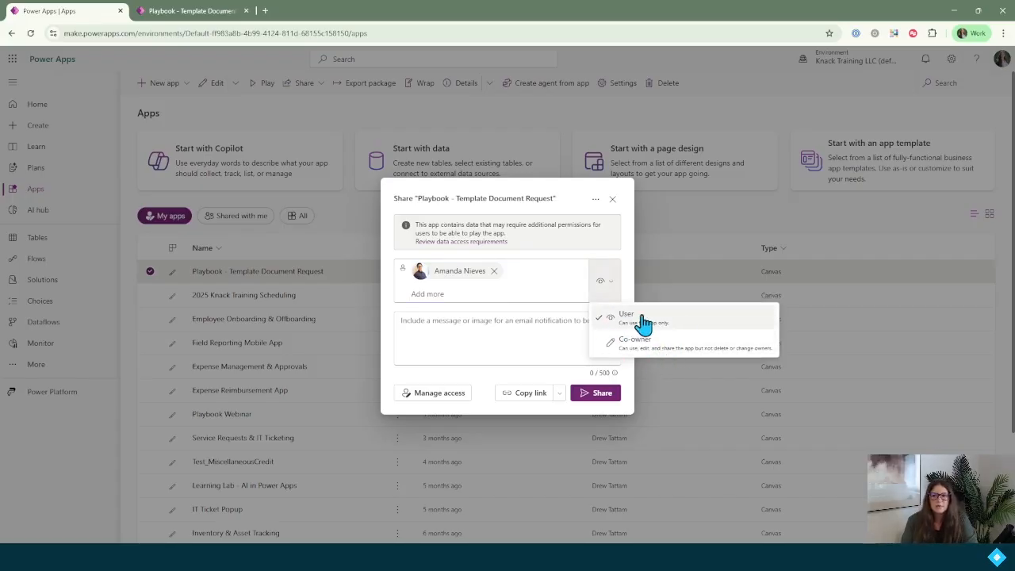
click(493, 323)
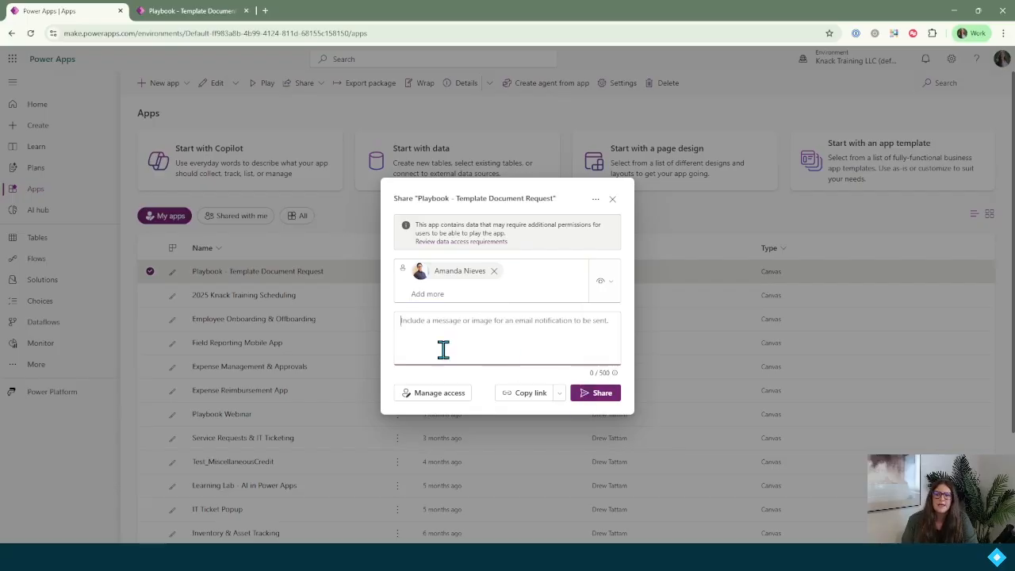
click(600, 397)
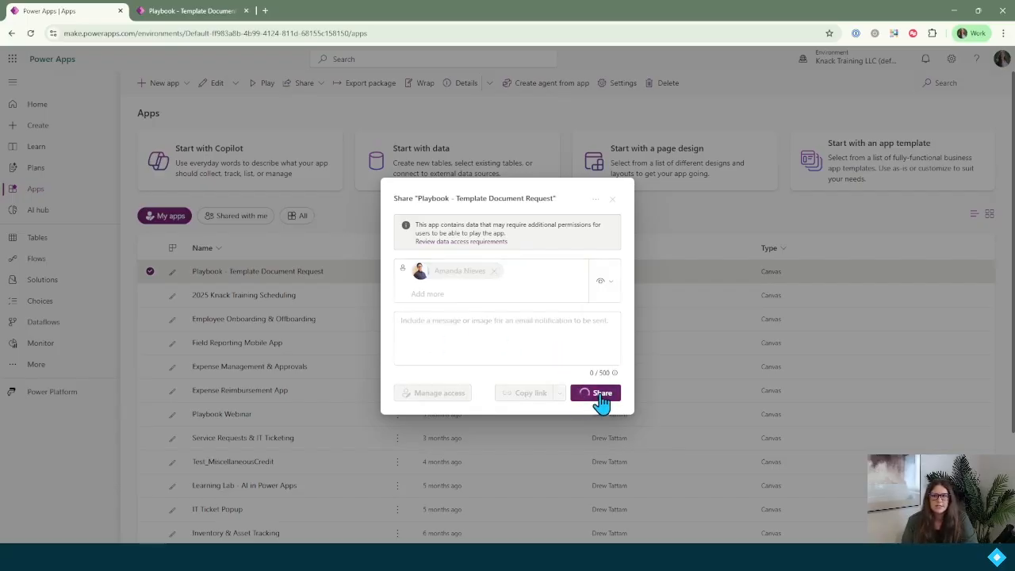